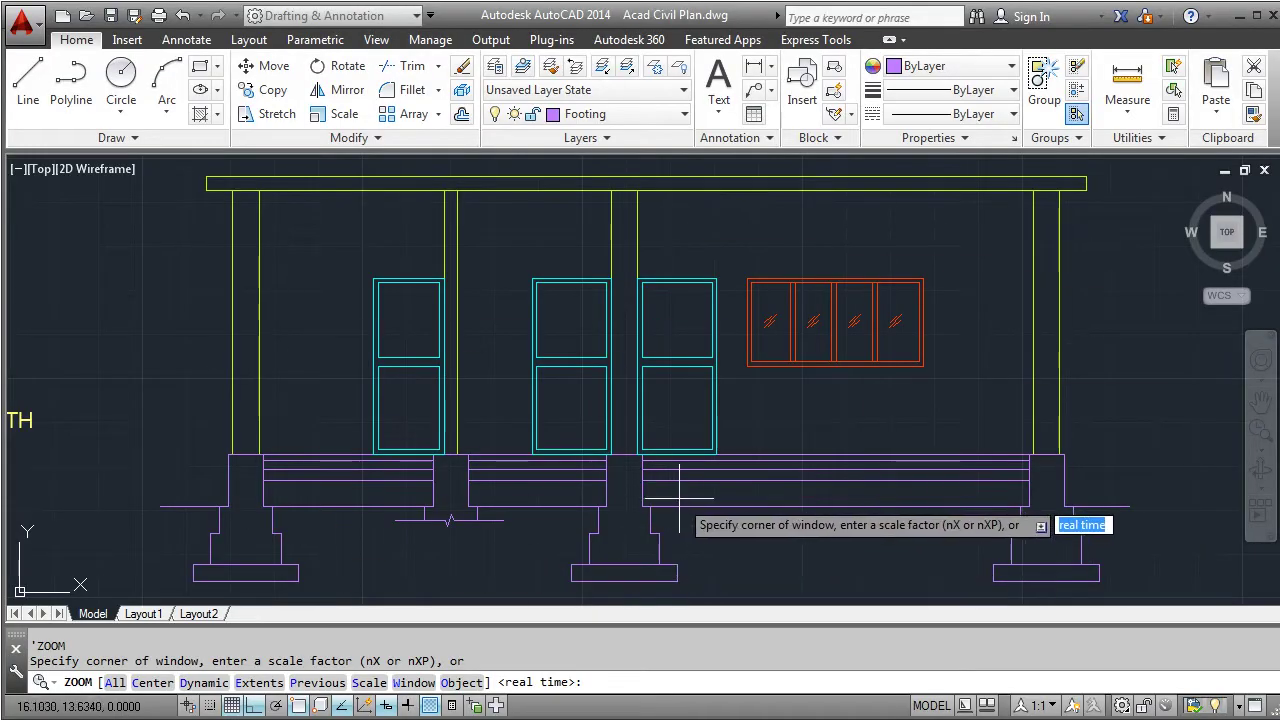
Step: Cancel the pending zoom and compare the drawing with the reference section sheet
key("Escape")
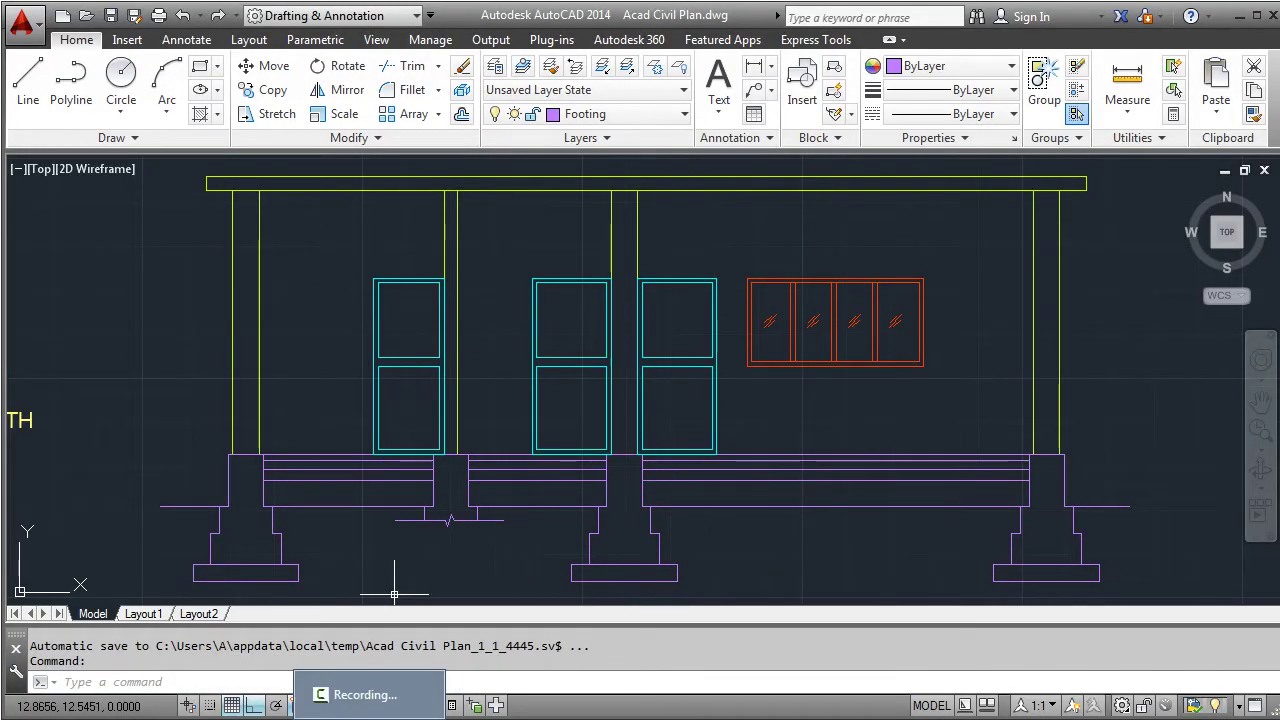
left_click(390, 690)
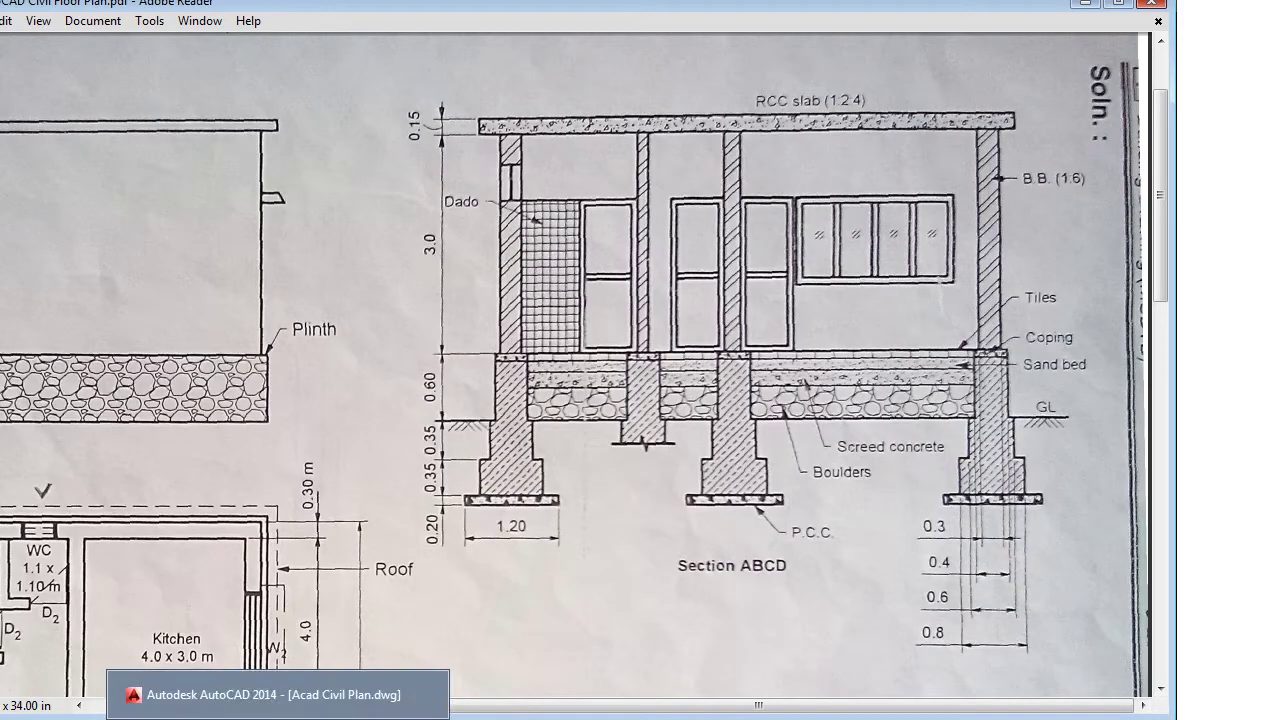
left_click(278, 694)
scroll(325, 278, "up", 3)
scroll(486, 320, "down", 5)
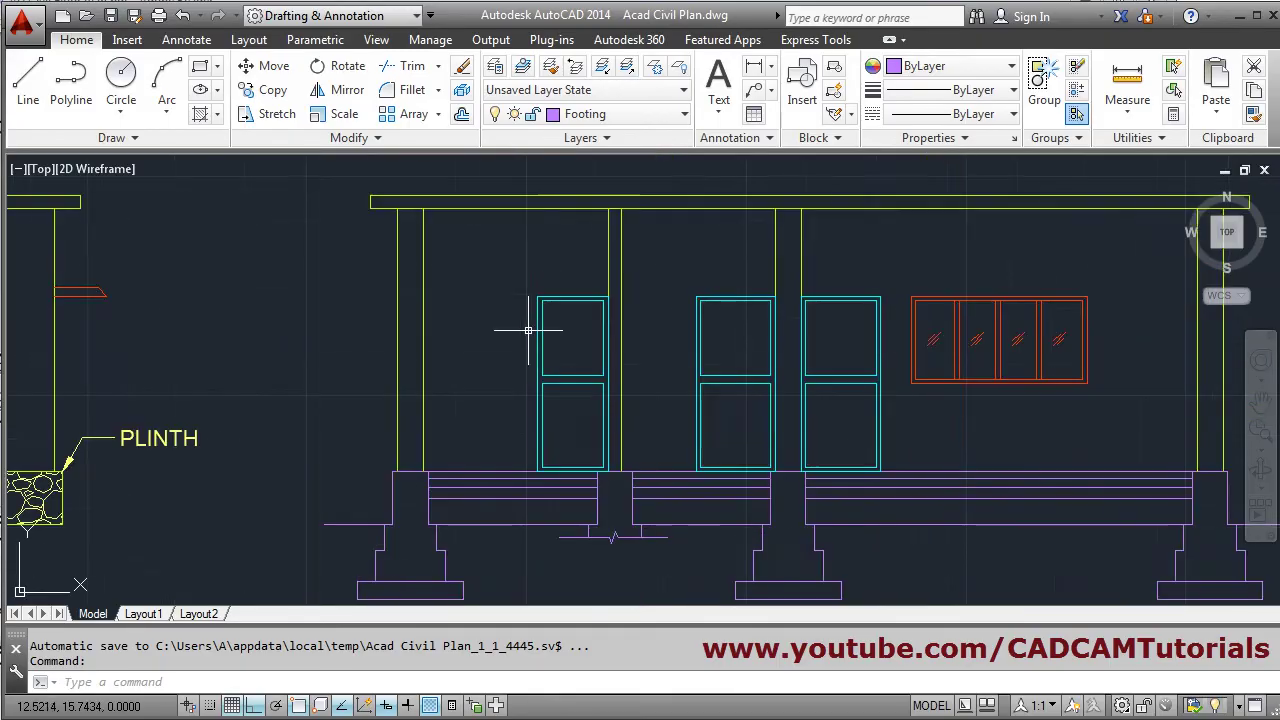
Step: On the Hatch layer, draw a 1.3-unit line from the first door's top-left corner to the left wall
left_click(630, 115)
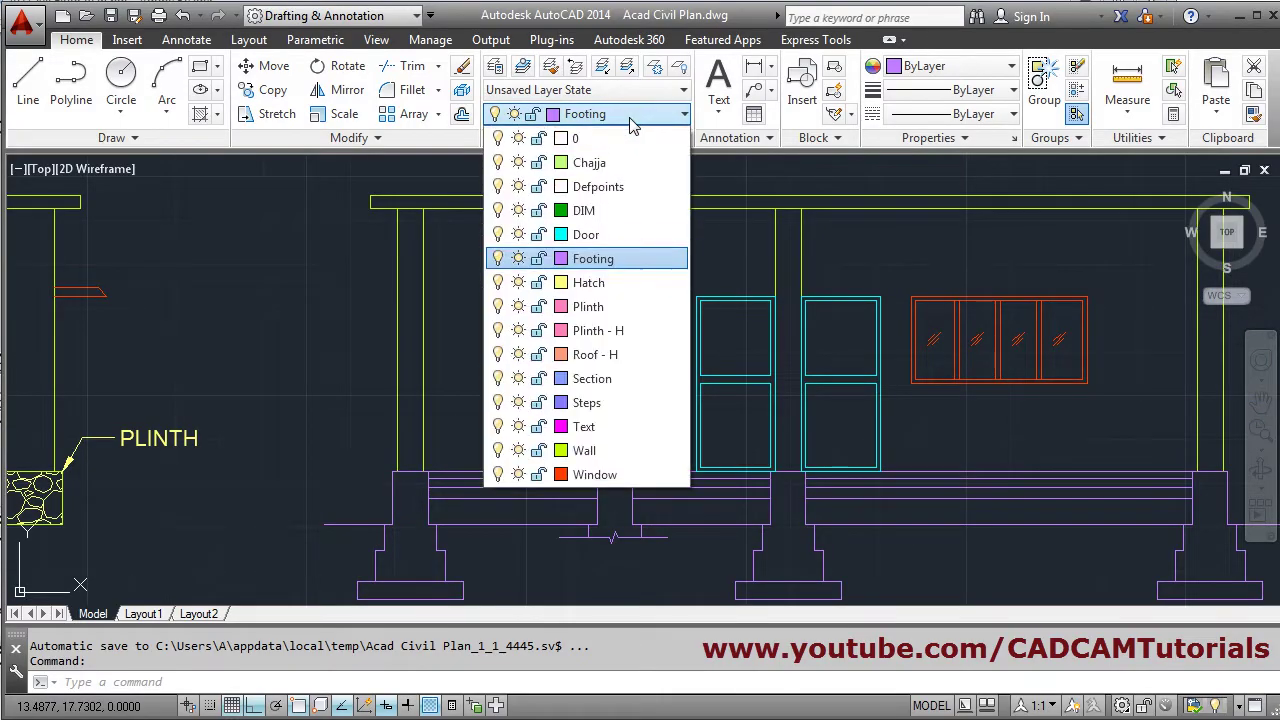
left_click(595, 282)
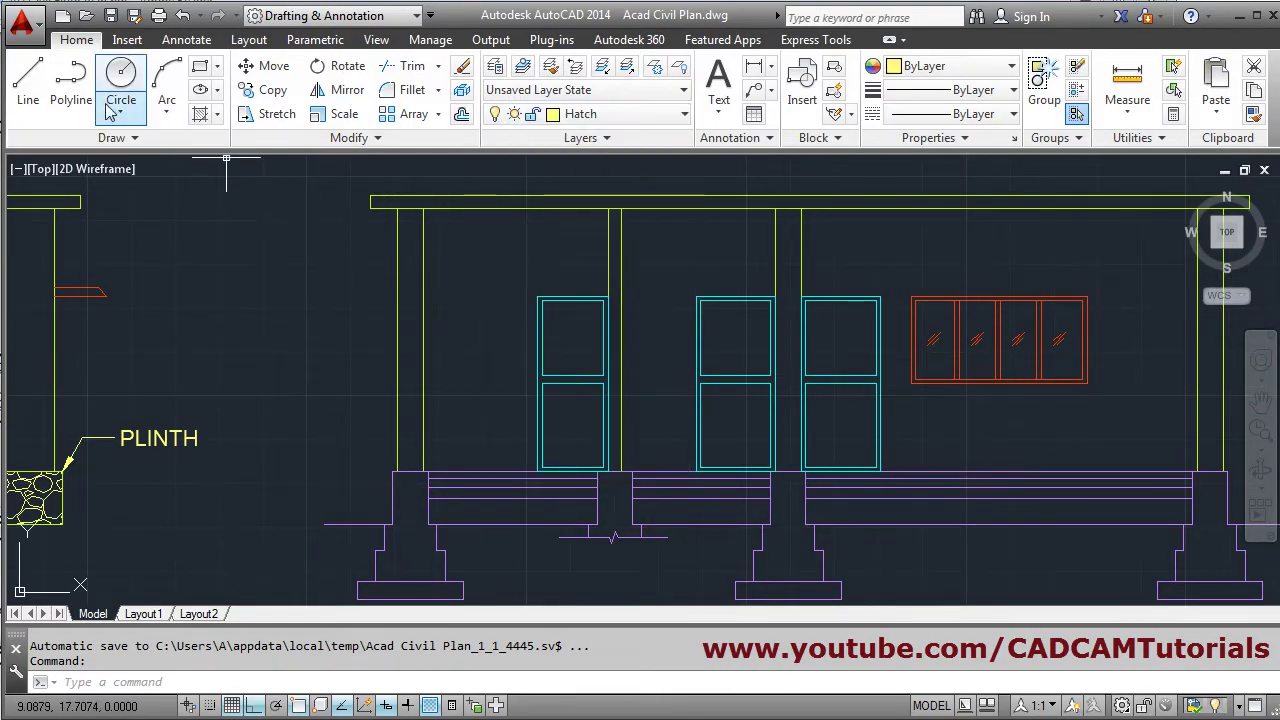
left_click(30, 100)
scroll(428, 254, "up", 2)
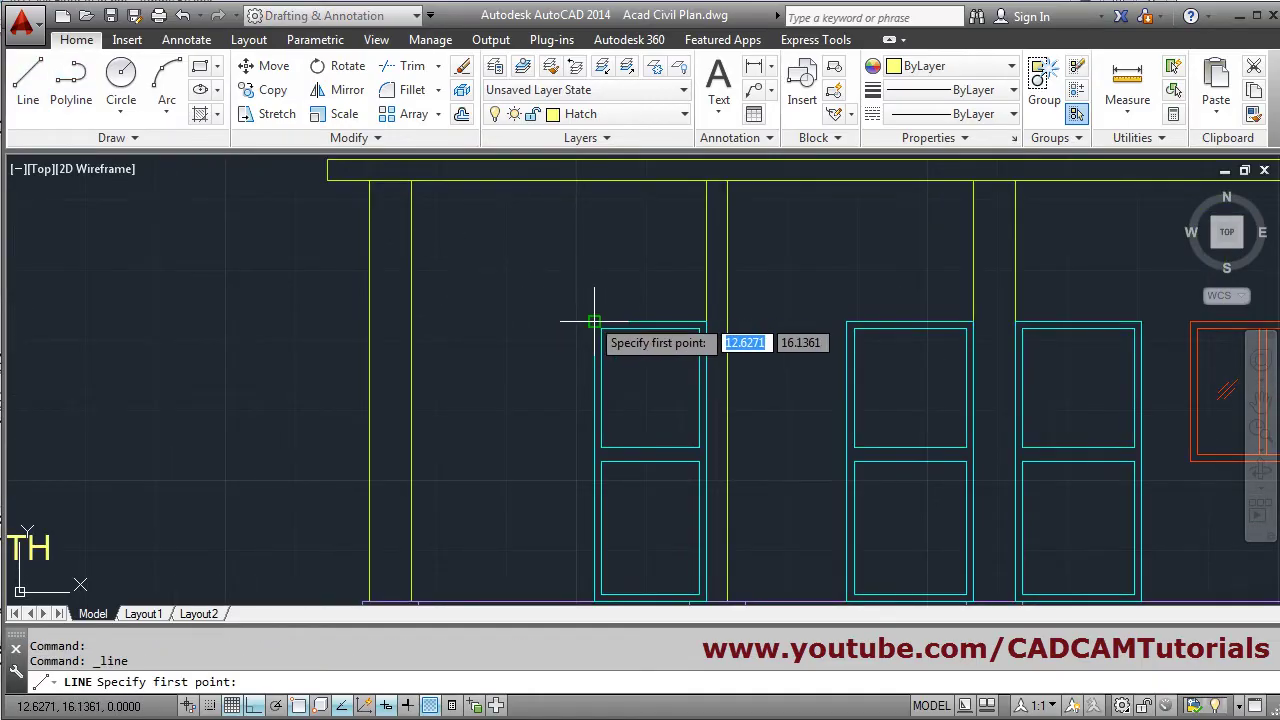
left_click(595, 322)
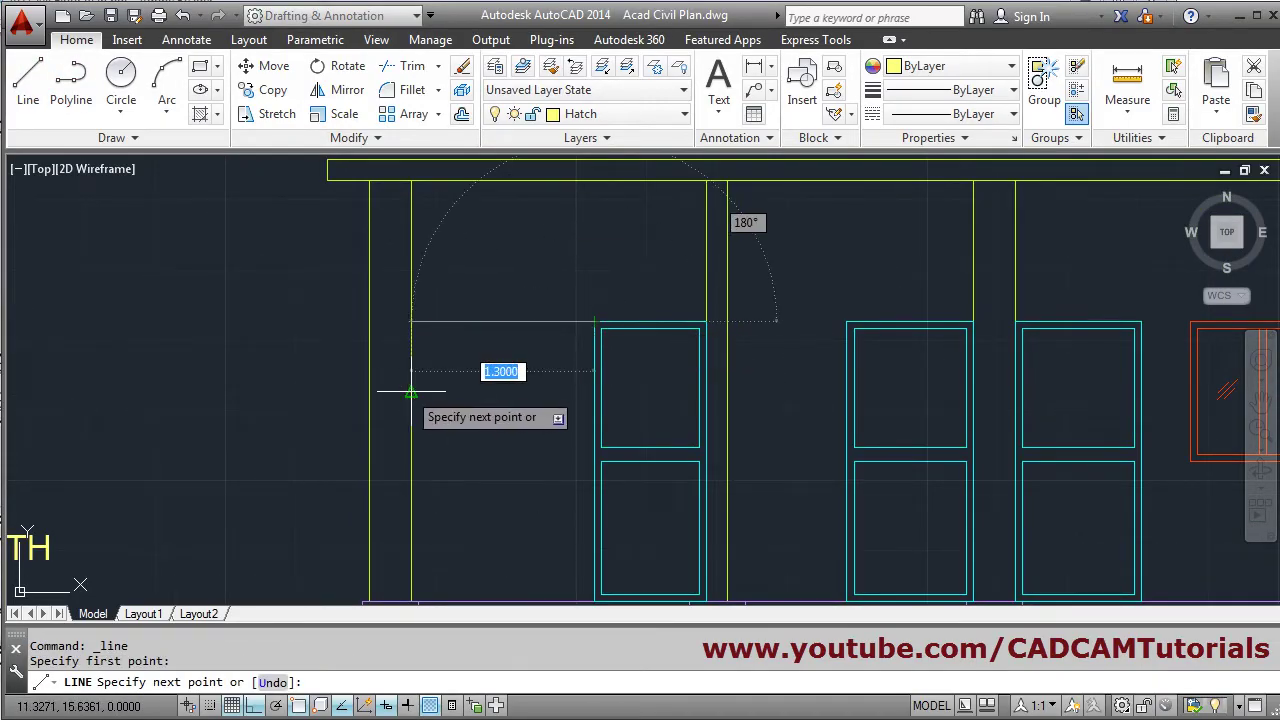
left_click(411, 322)
key("Return")
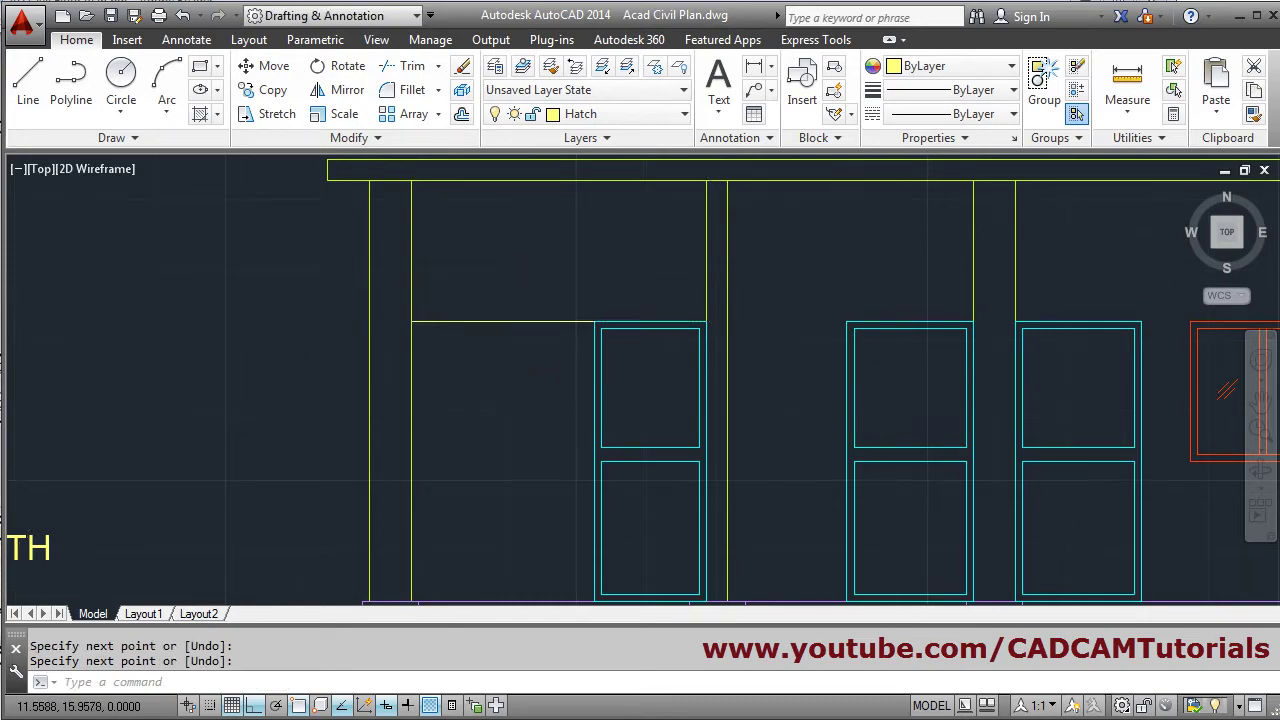
scroll(466, 380, "down", 2)
middle_click_drag(500, 429, 431, 428)
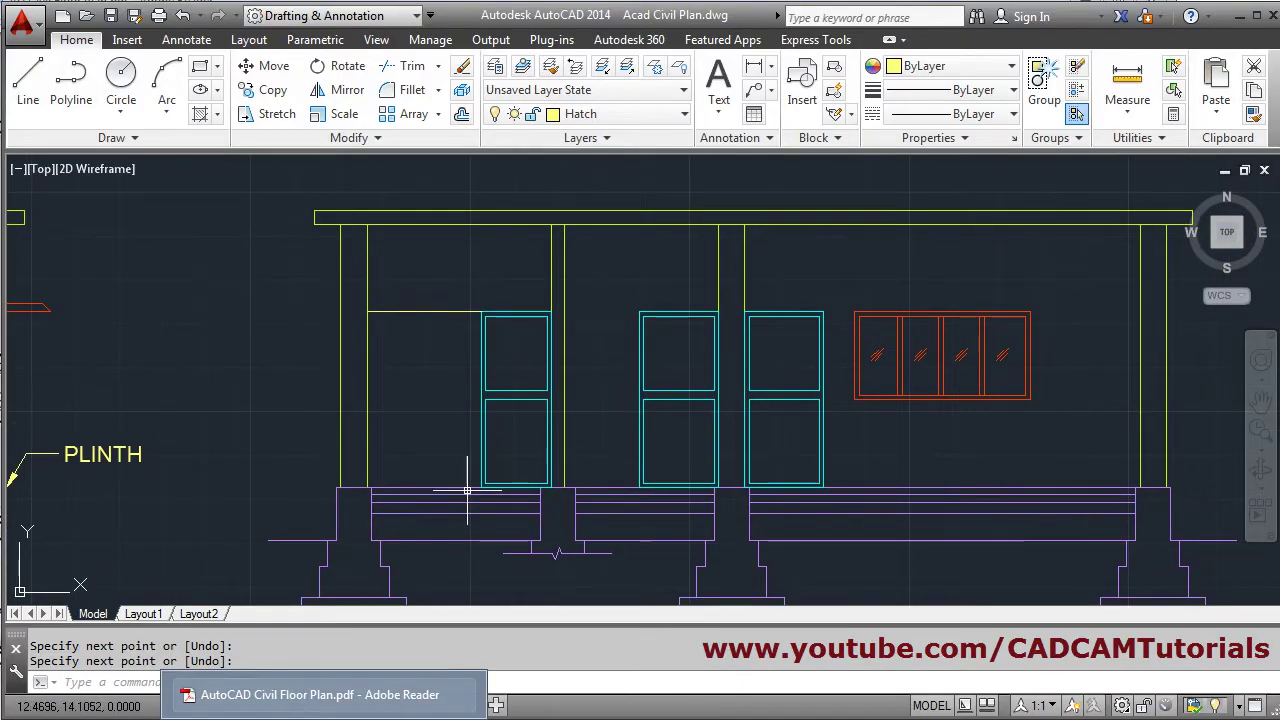
Step: Start an ANSI37 hatch and pick the dado area left of the first door
left_click(201, 115)
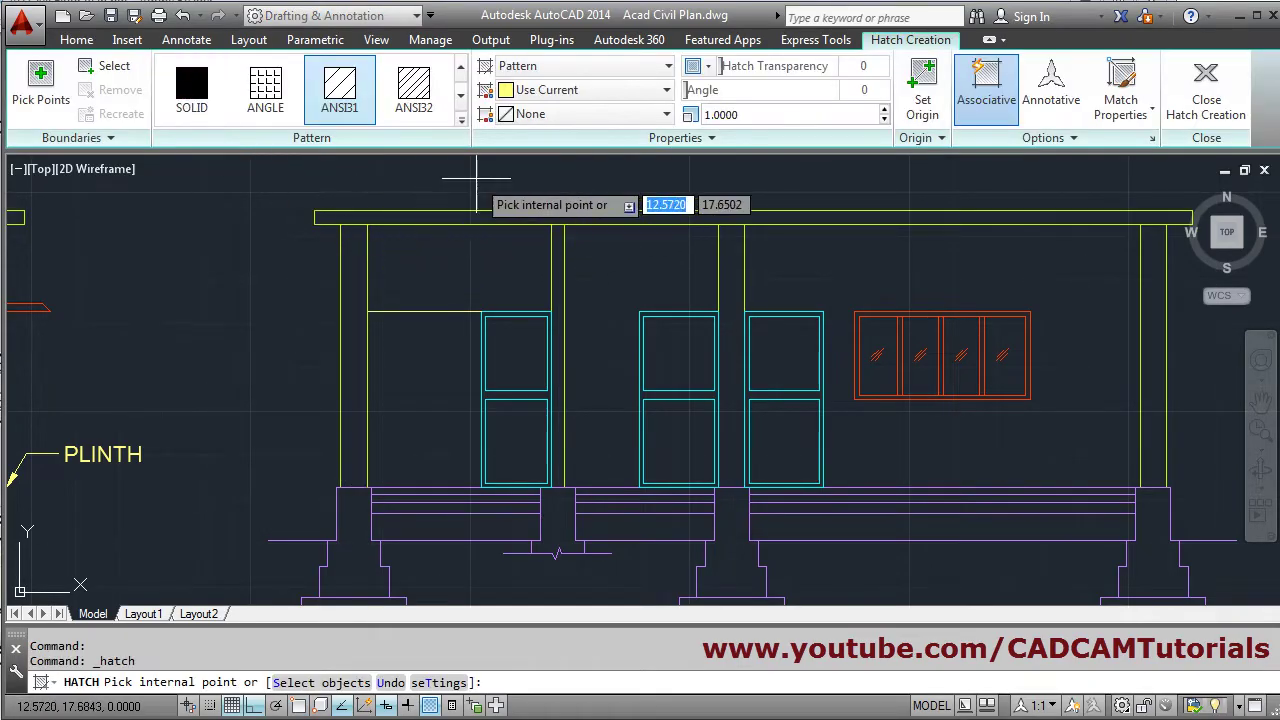
left_click(461, 120)
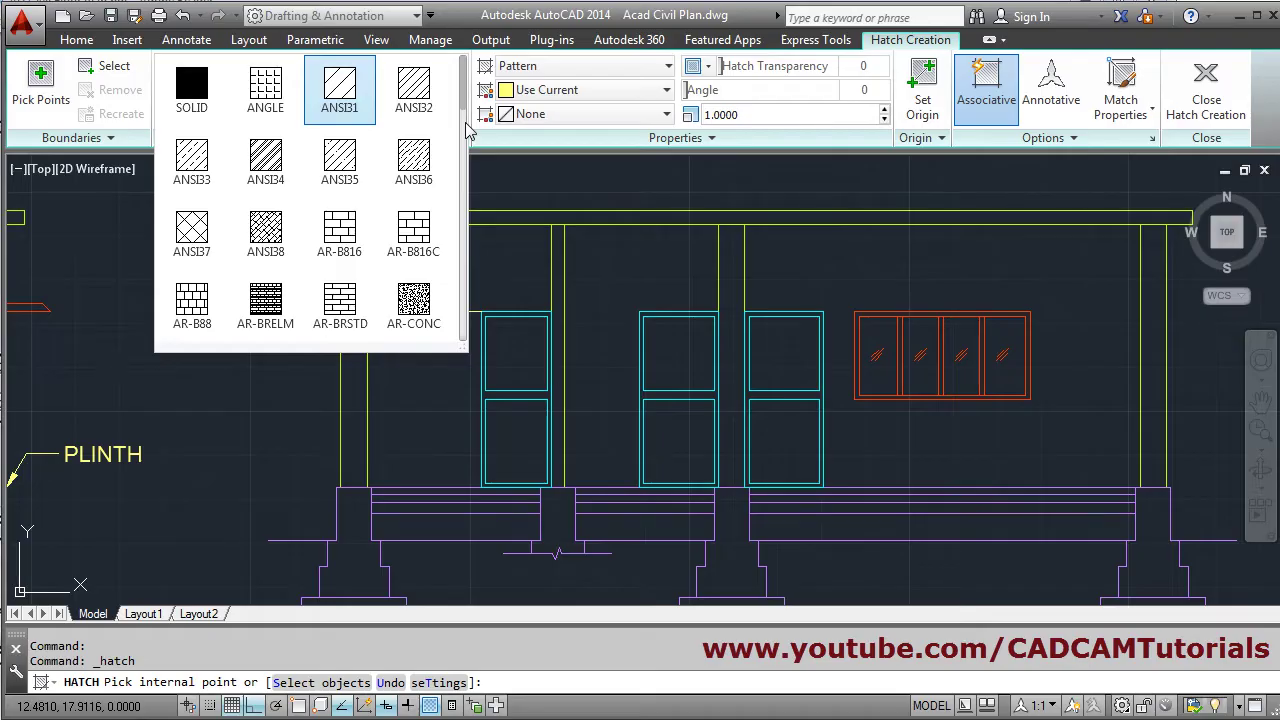
left_click(194, 243)
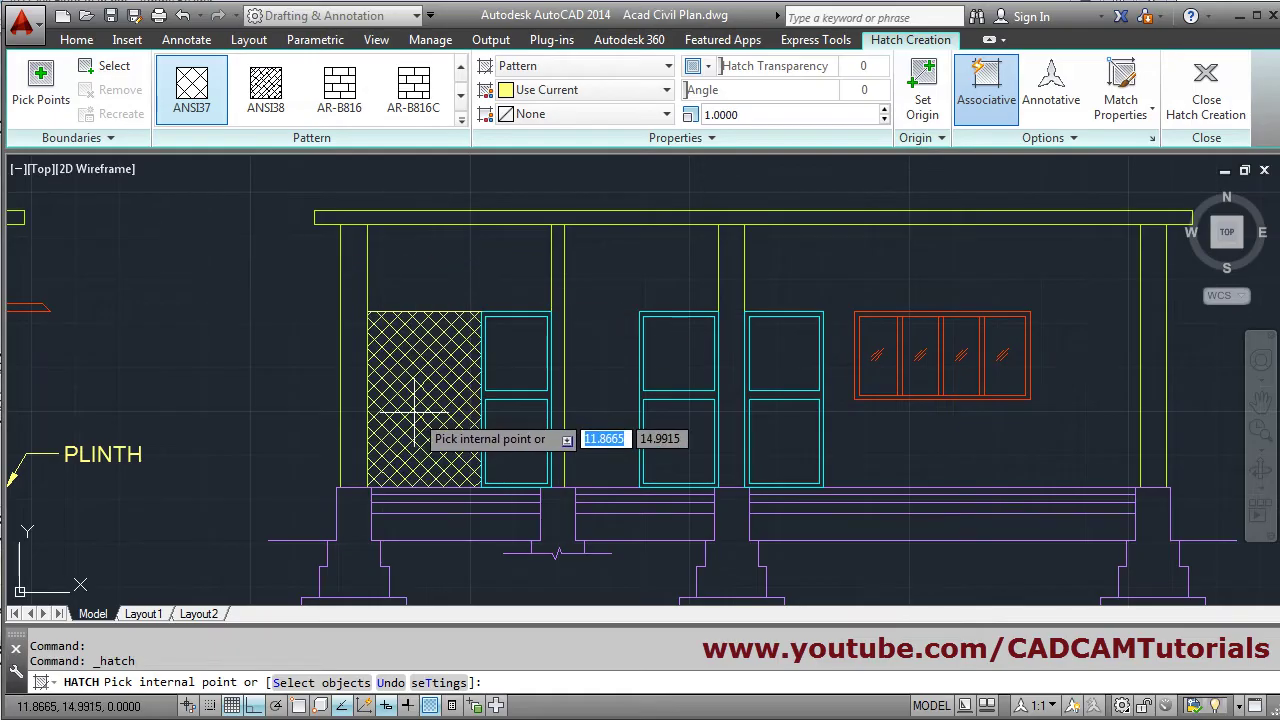
left_click(459, 432)
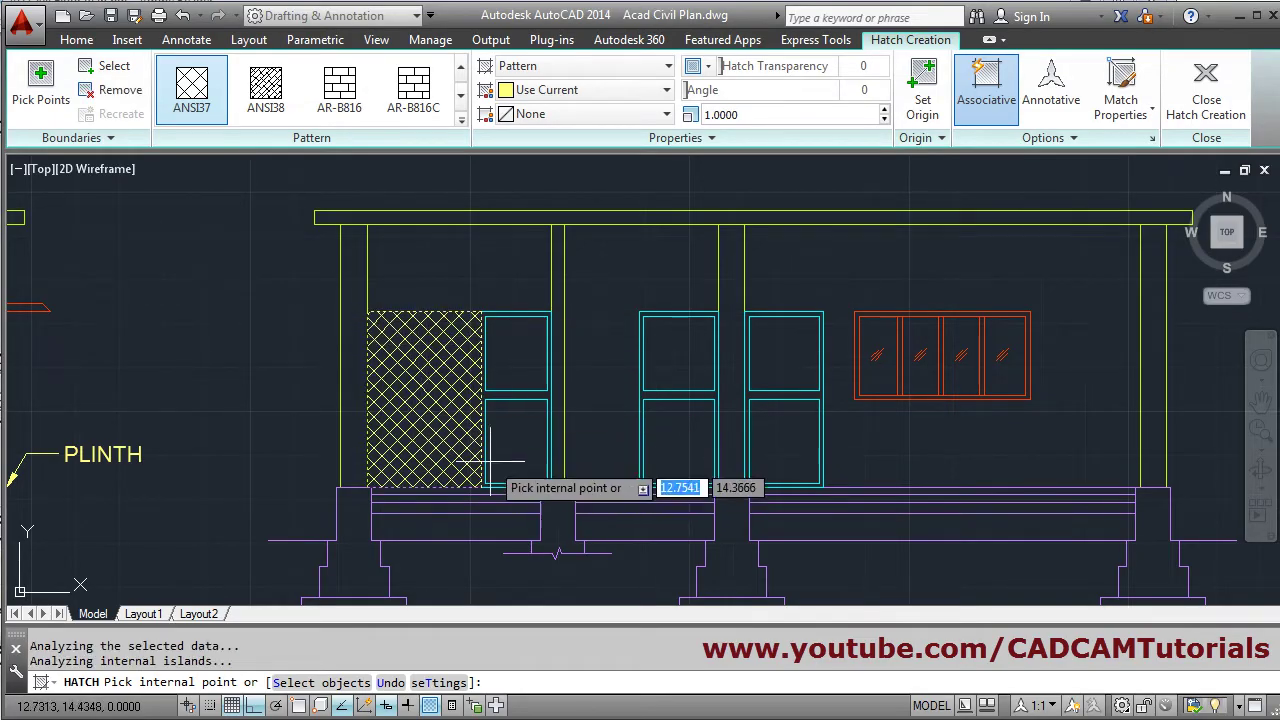
left_click(320, 694)
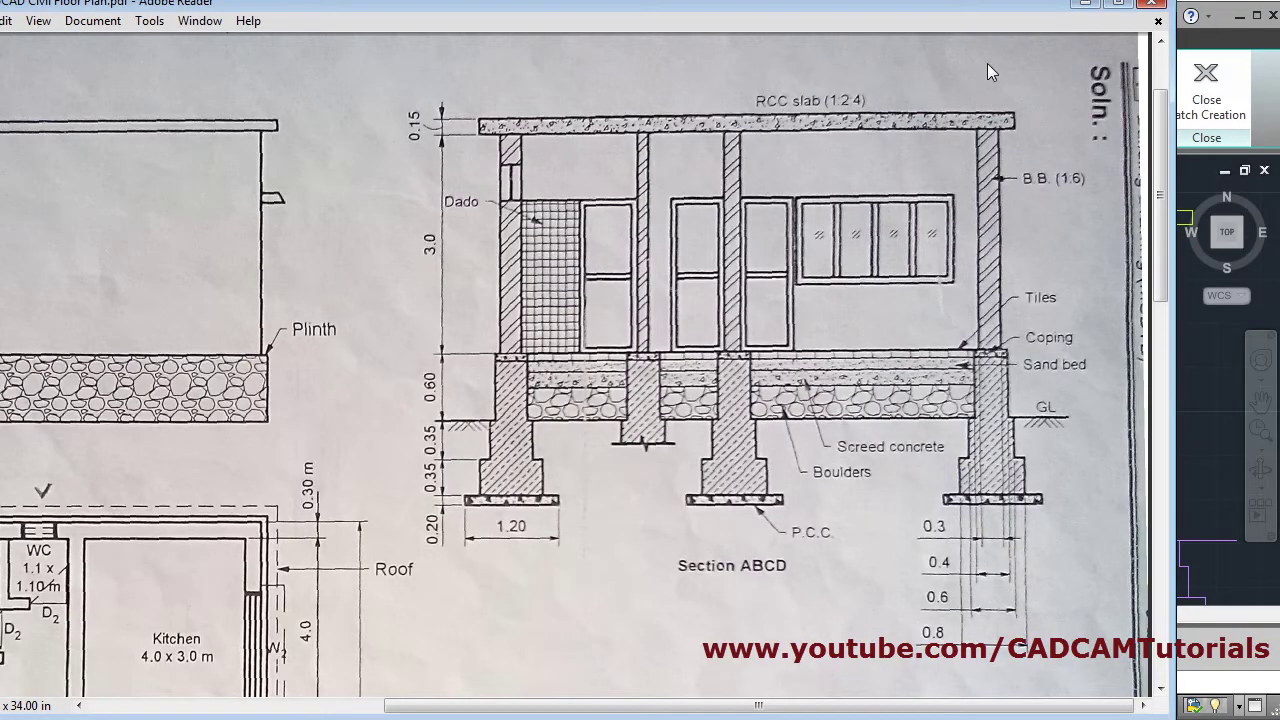
key("alt+Tab")
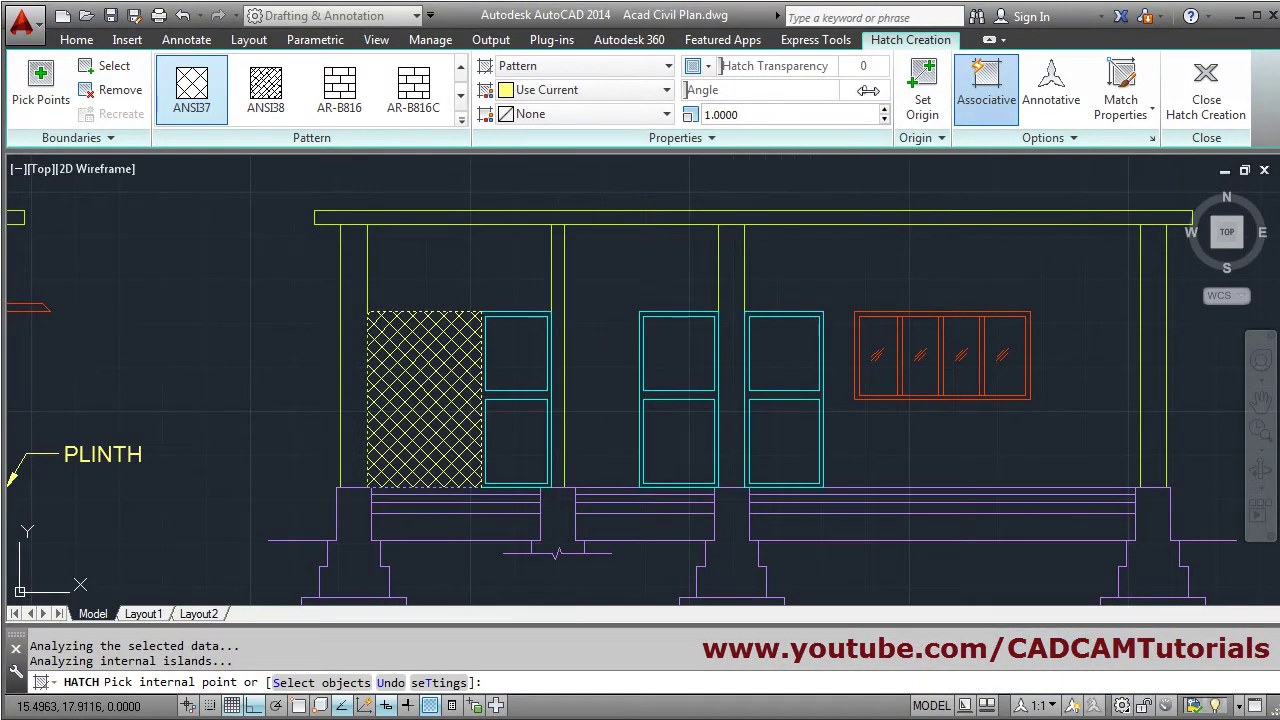
Step: Set the dado hatch angle to 45° and scale to 1.25, then close Hatch Creation
type("45")
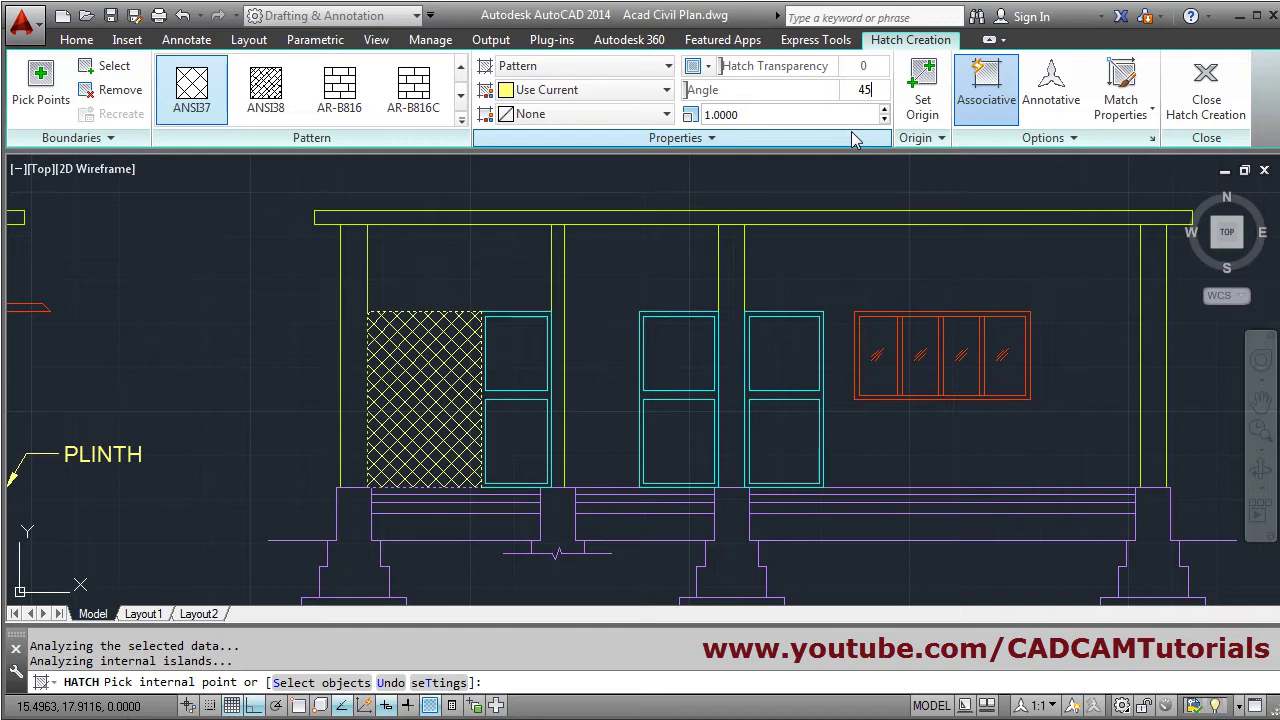
key("Return")
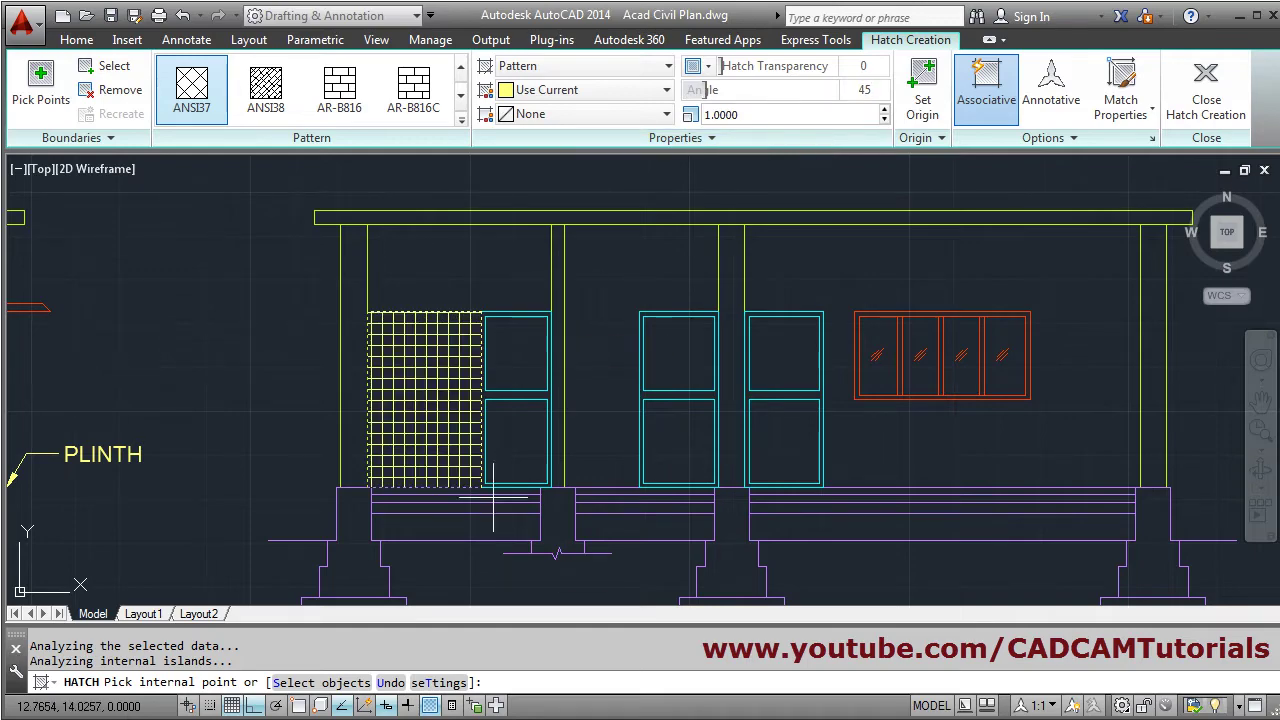
key("alt+Tab")
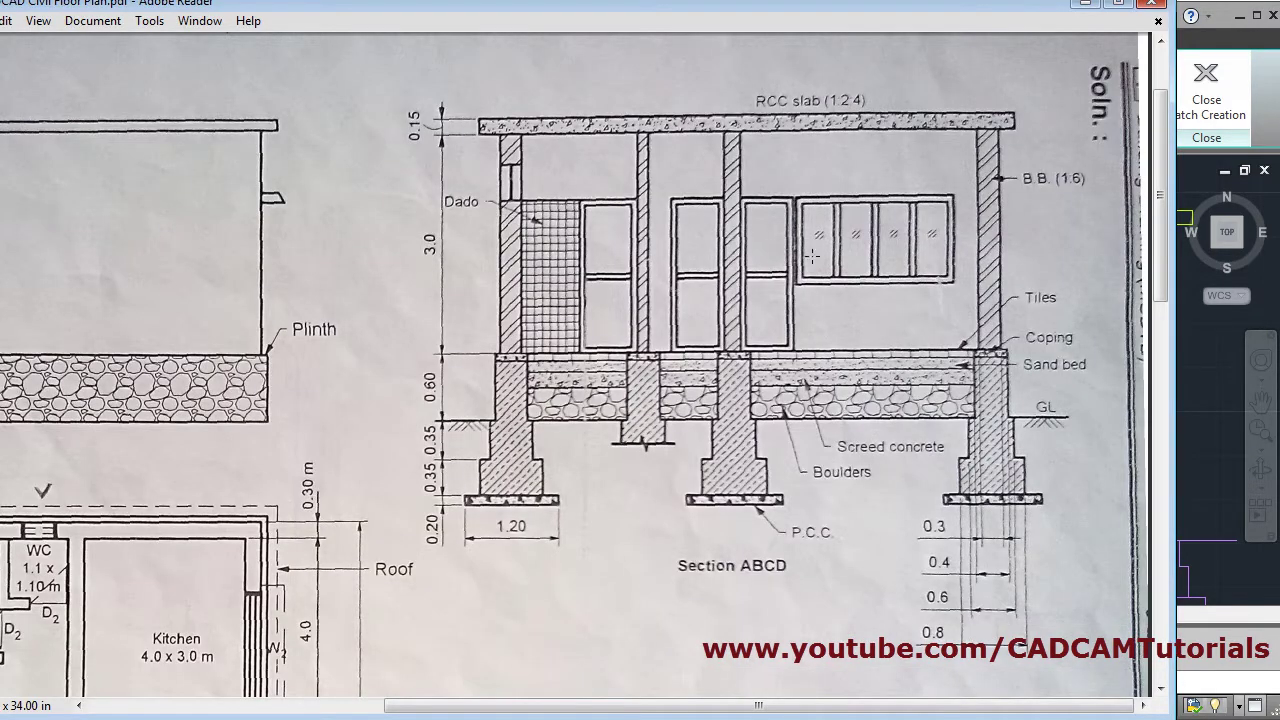
key("alt+Tab")
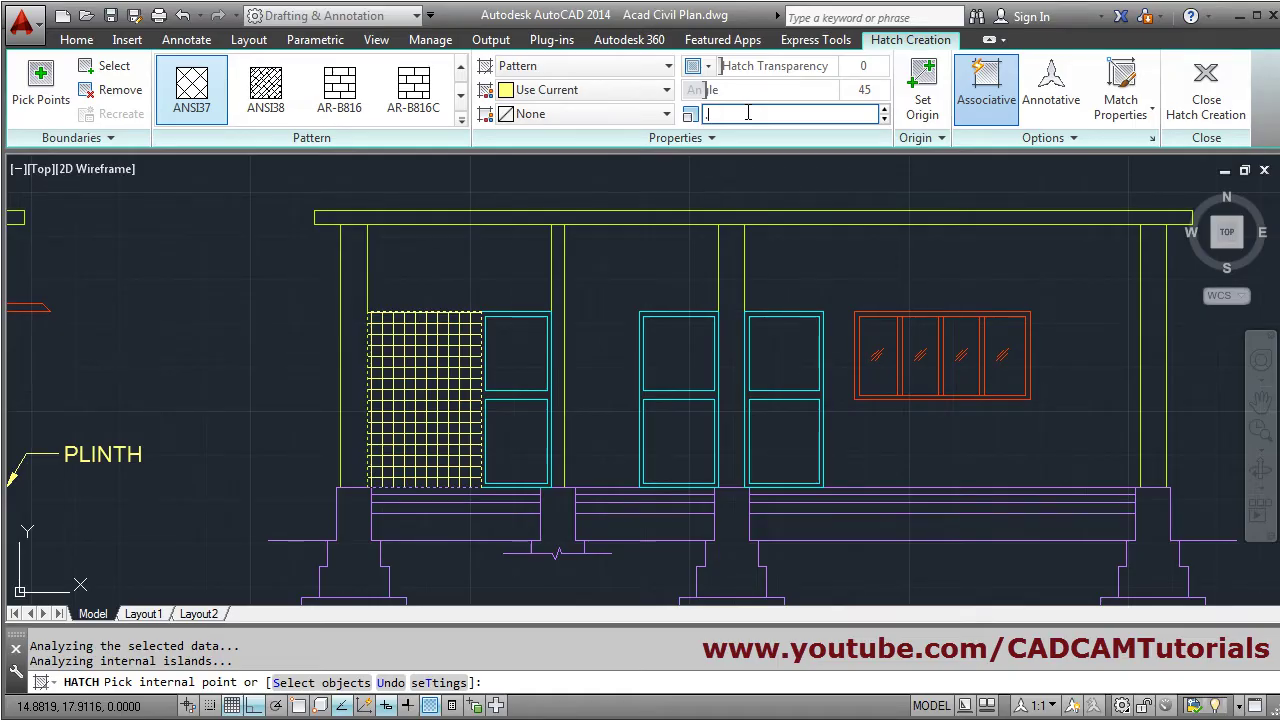
key("Return")
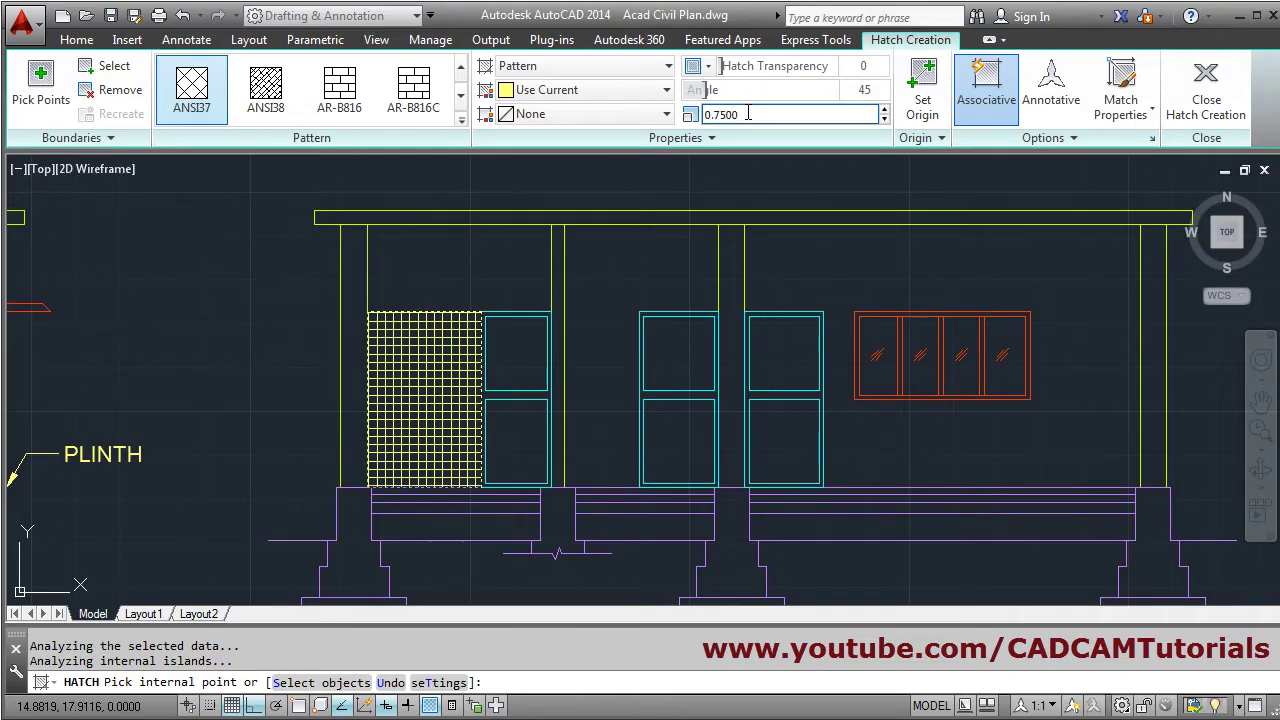
key("Return")
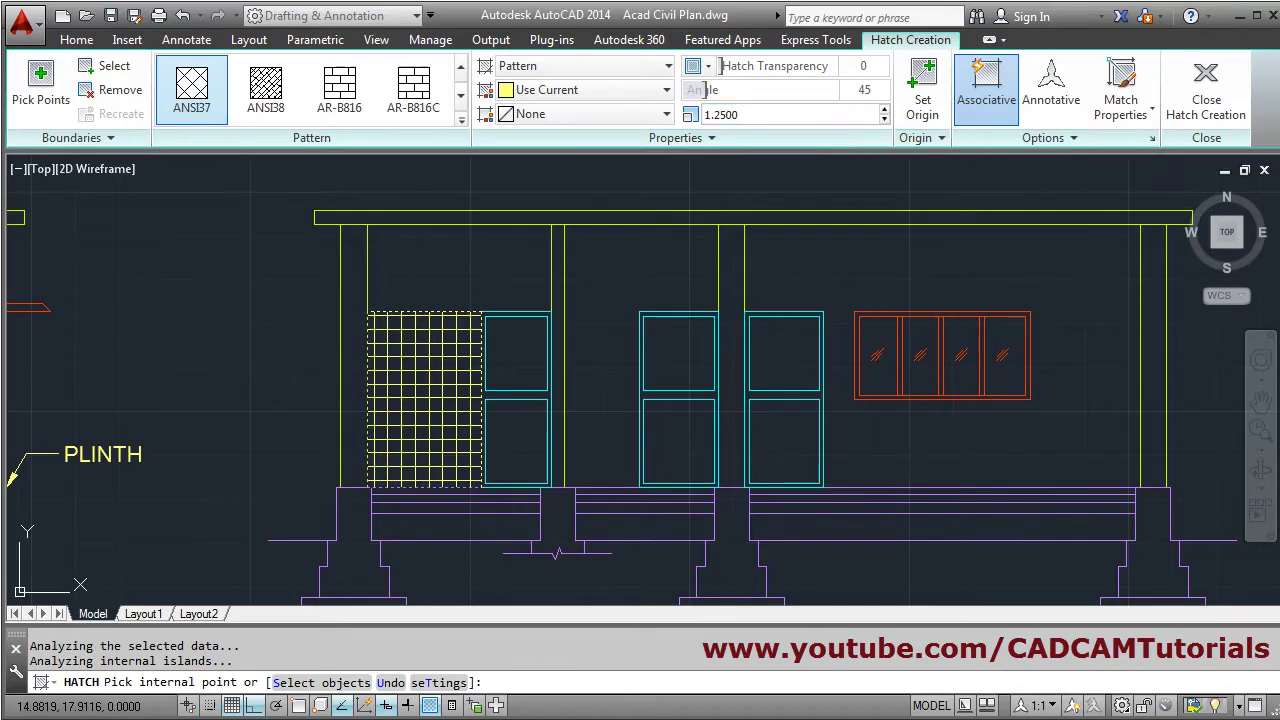
left_click(1207, 90)
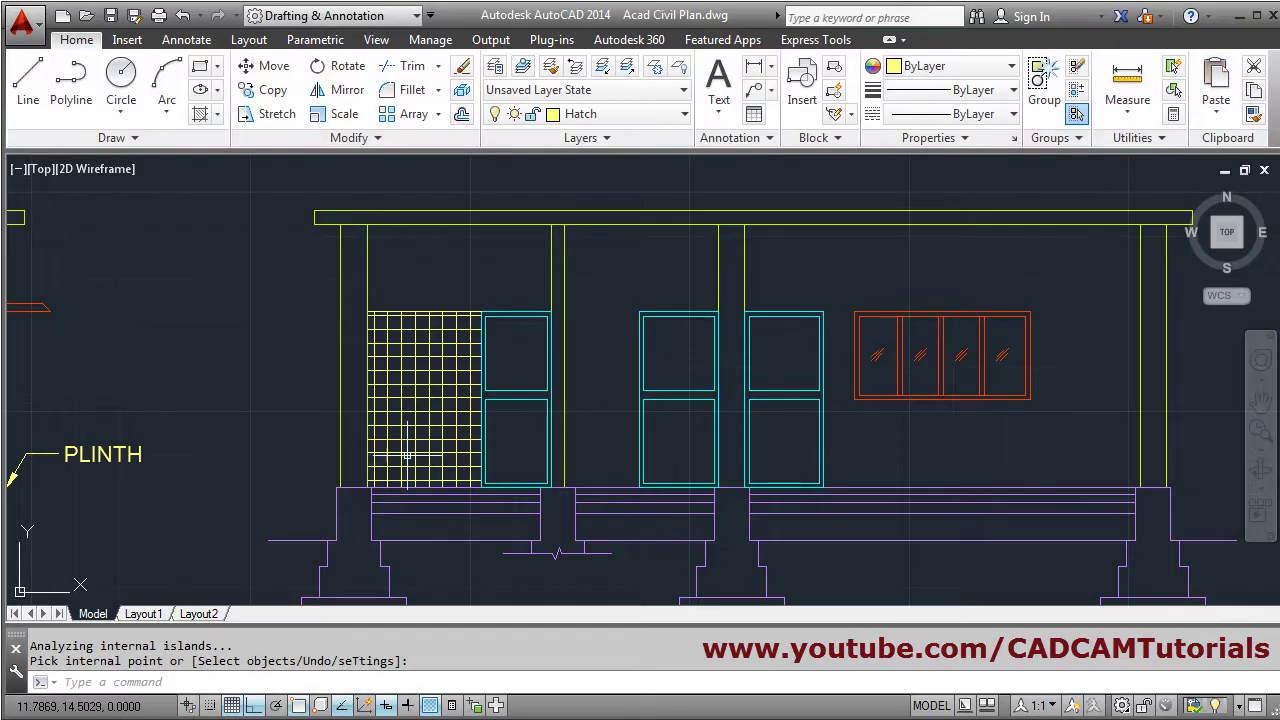
mouse_move(486, 422)
middle_mouse_down()
mouse_move(400, 489)
mouse_move(380, 454)
mouse_move(357, 520)
mouse_move(267, 433)
middle_mouse_up()
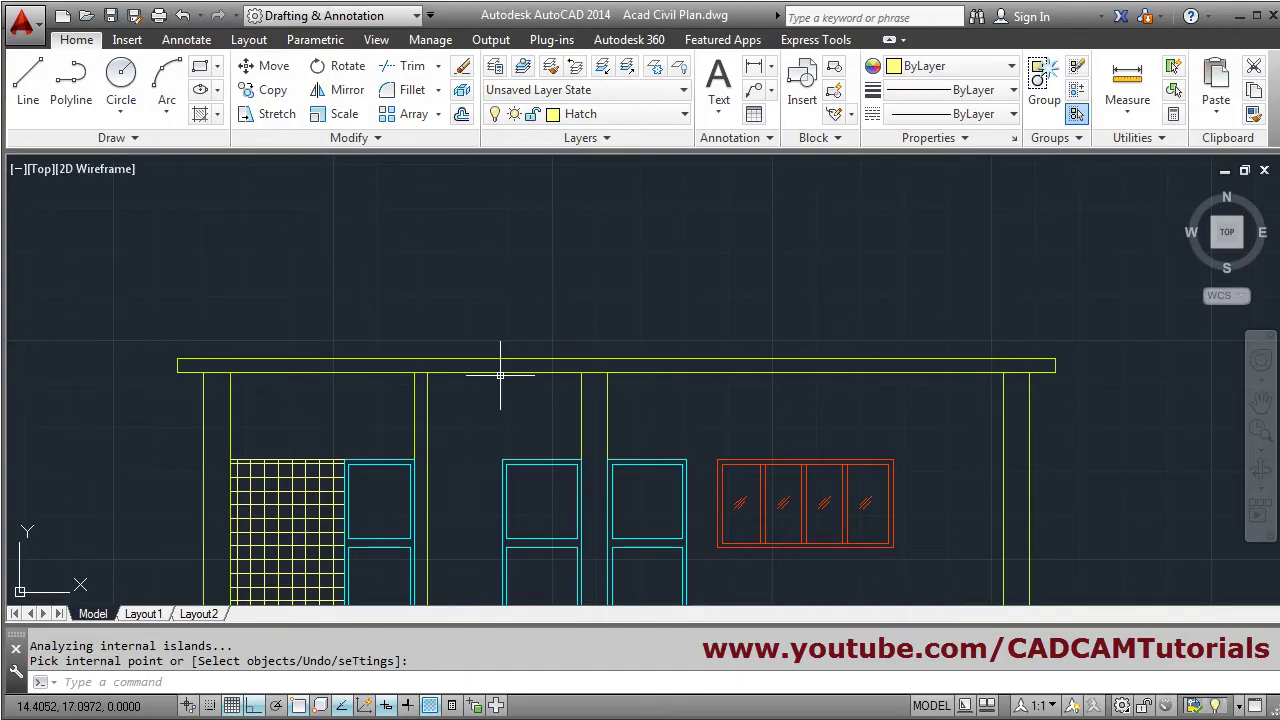
Step: Fill the RCC roof slab with an AR-CONC concrete hatch at scale 0.5
left_click(201, 117)
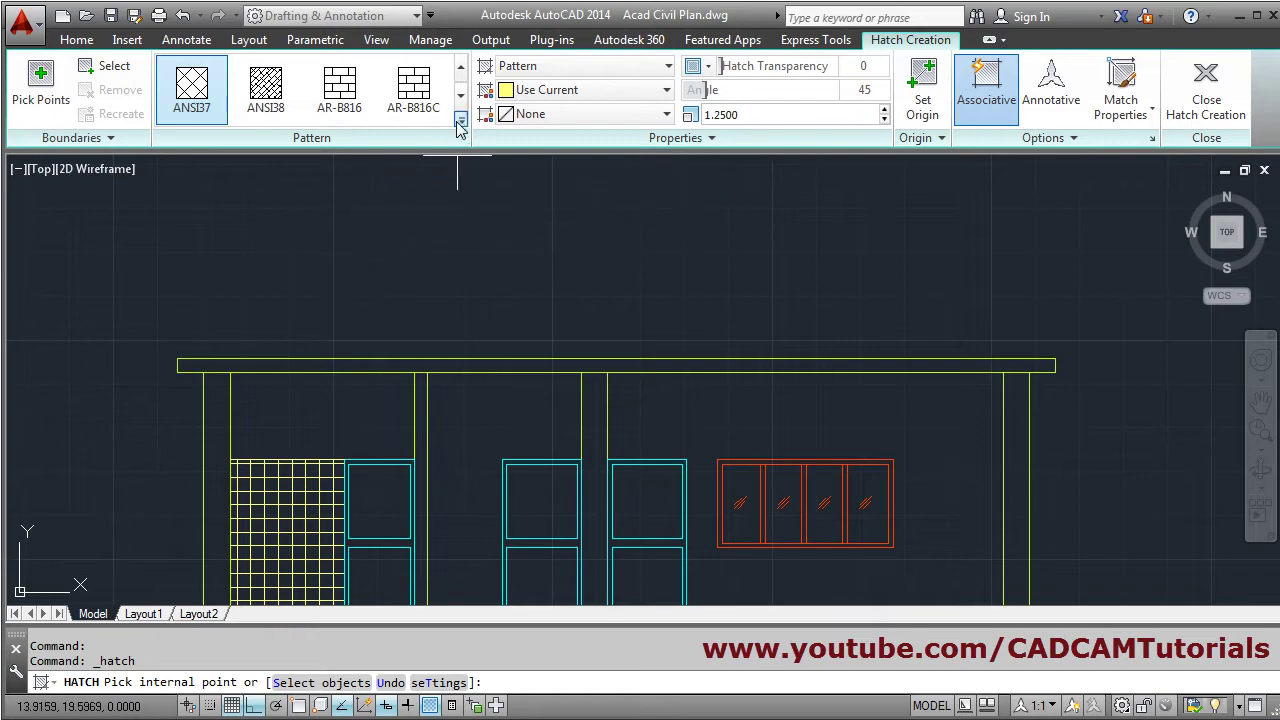
left_click(461, 120)
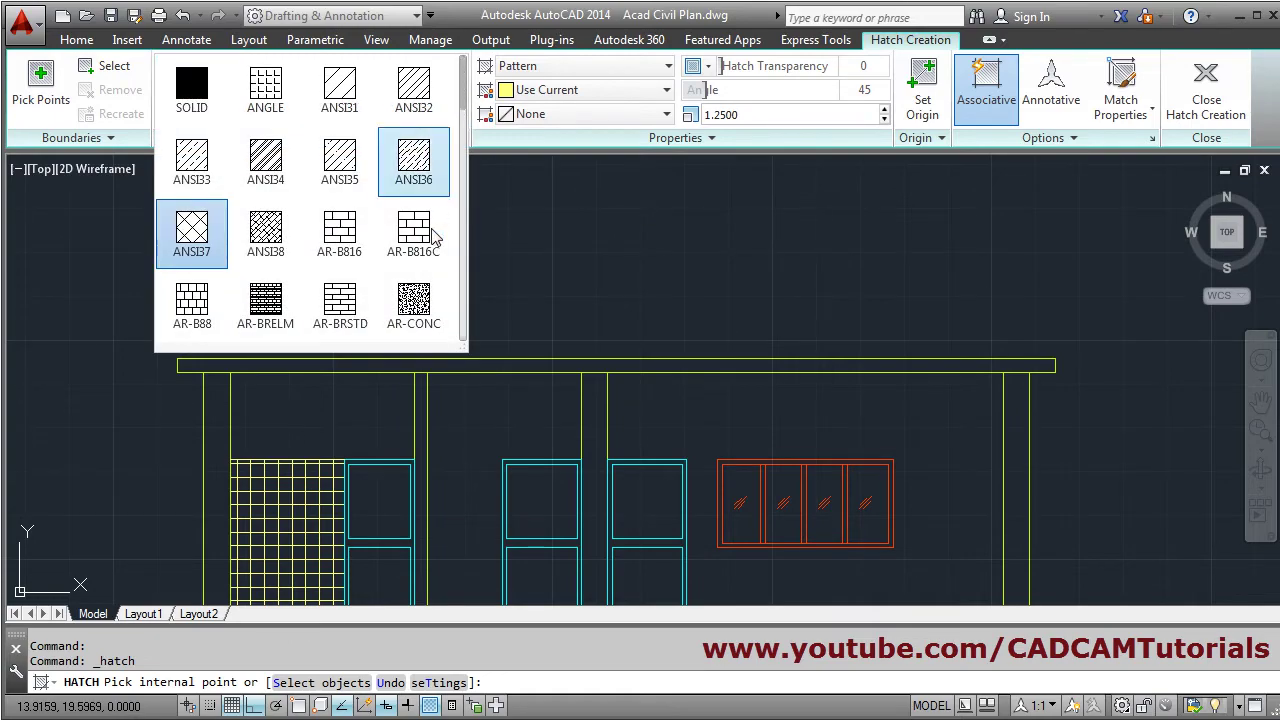
scroll(425, 235, "down", 1)
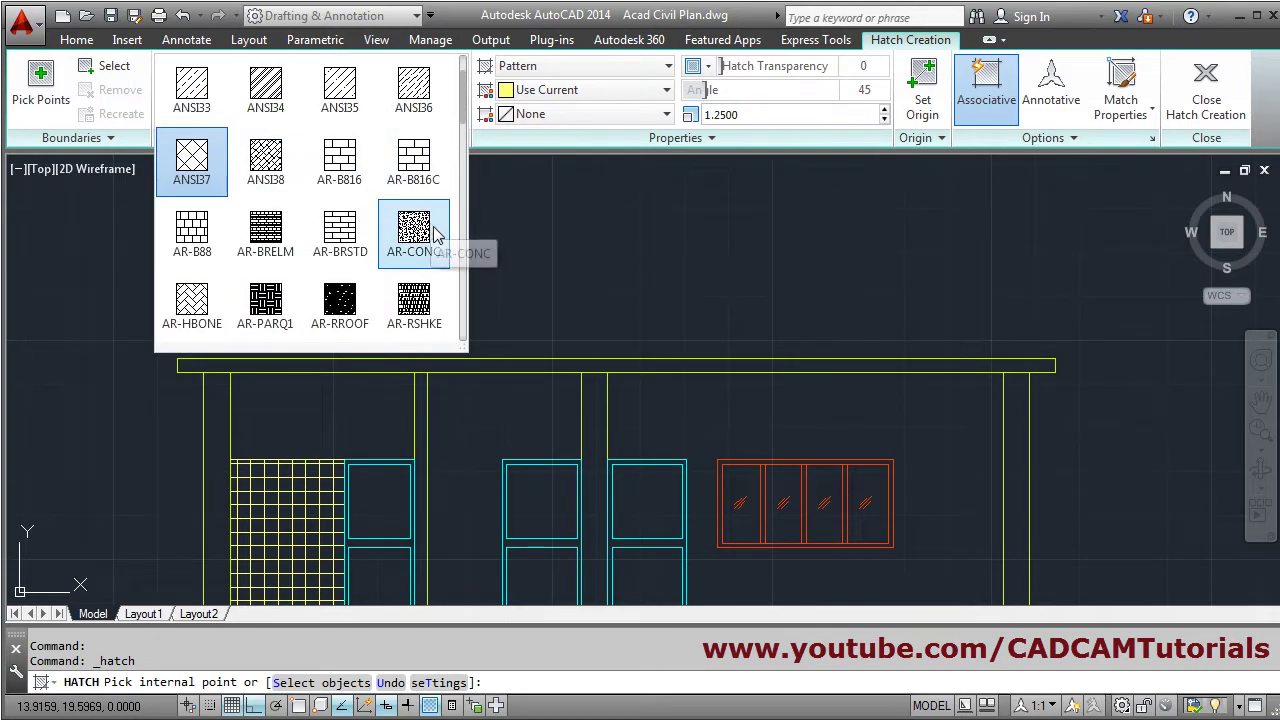
left_click(418, 230)
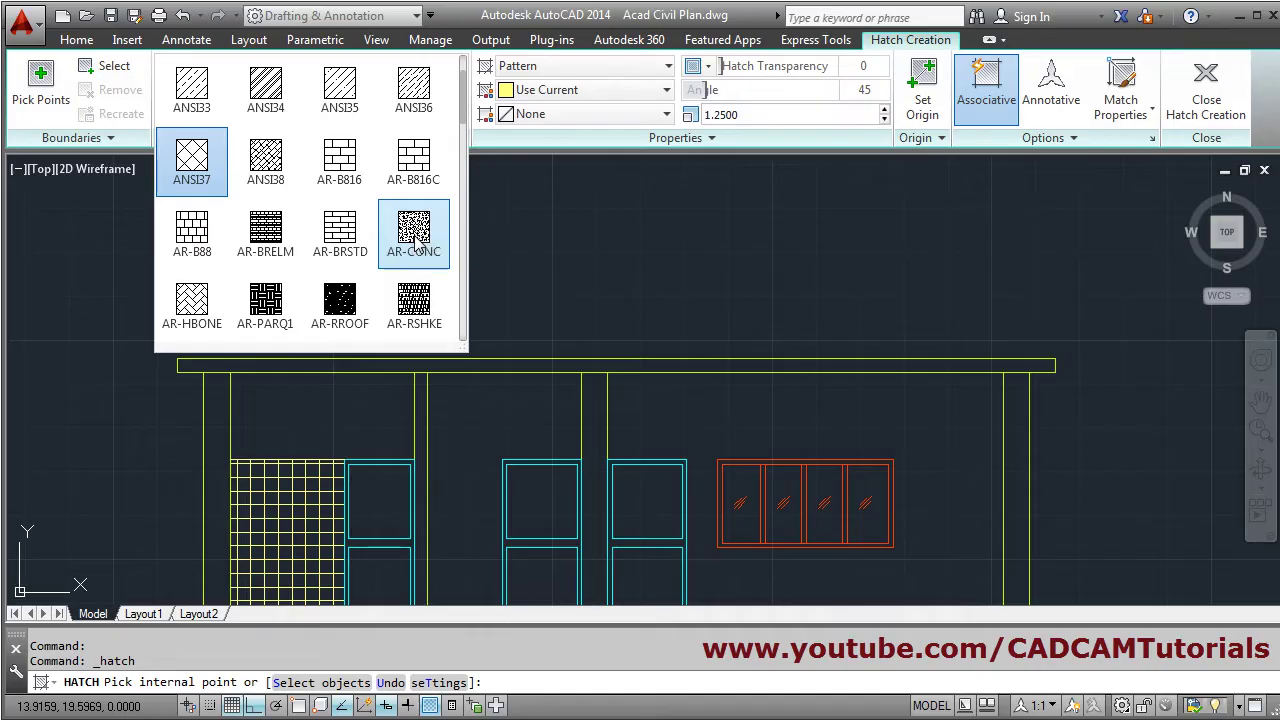
left_click(487, 365)
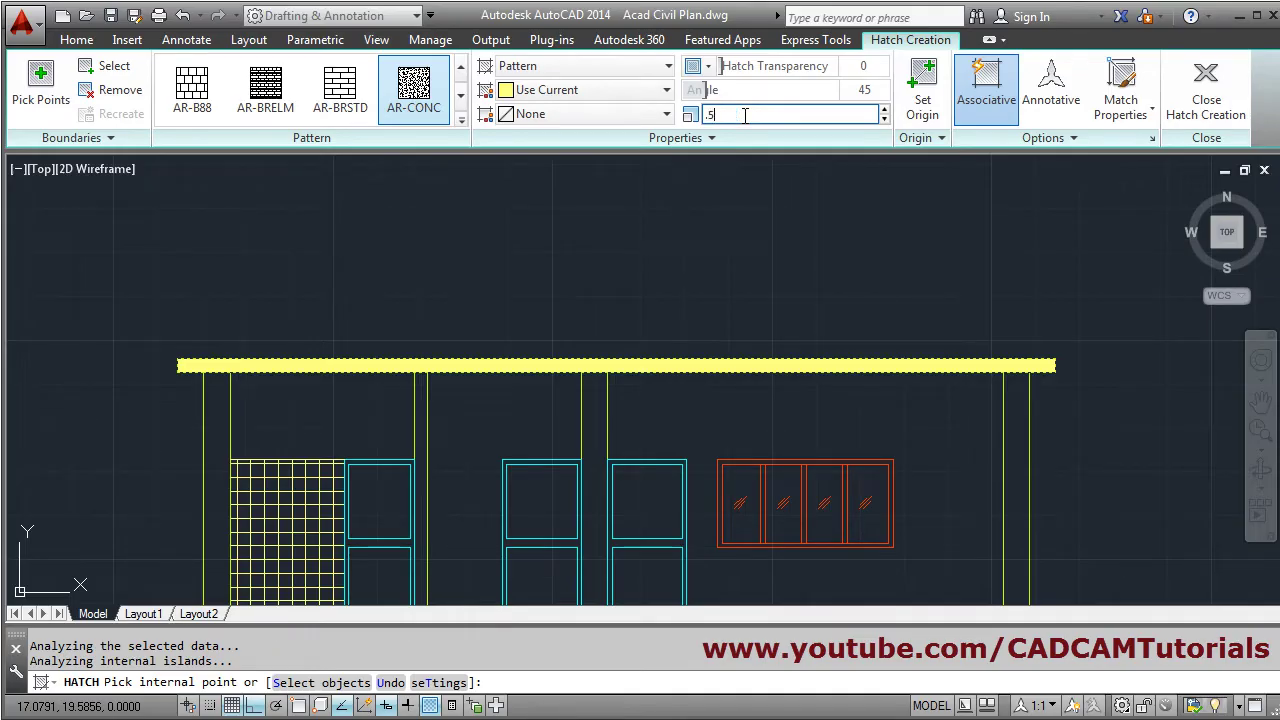
left_click(745, 115)
type(".5")
key("Return")
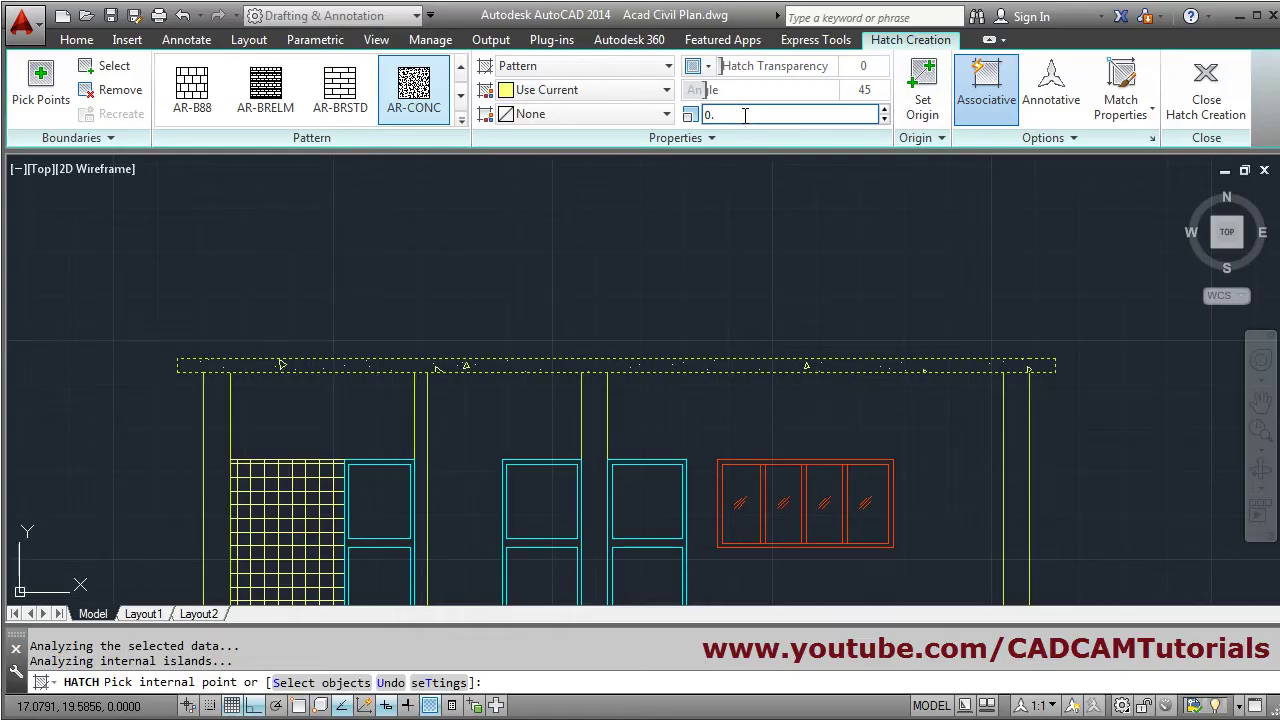
Step: Bring the foundation into view and check it against the reference section sheet
scroll(425, 410, "up", 2)
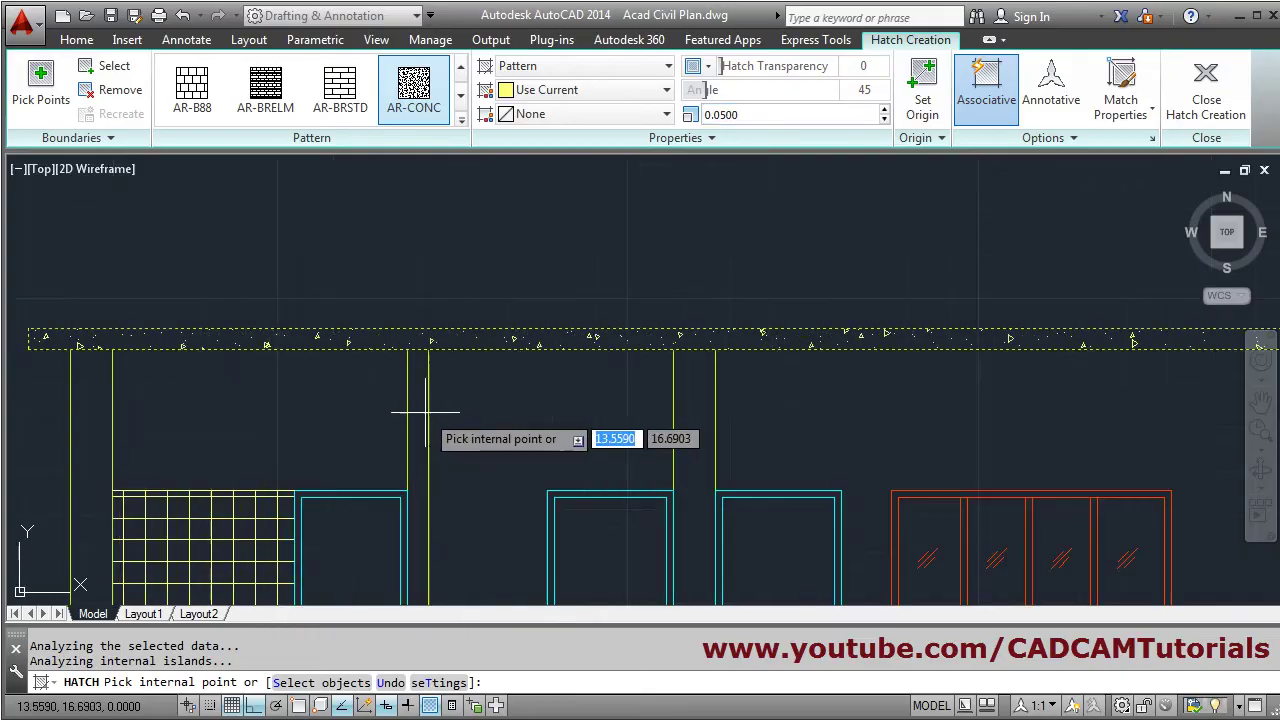
scroll(509, 423, "down", 2)
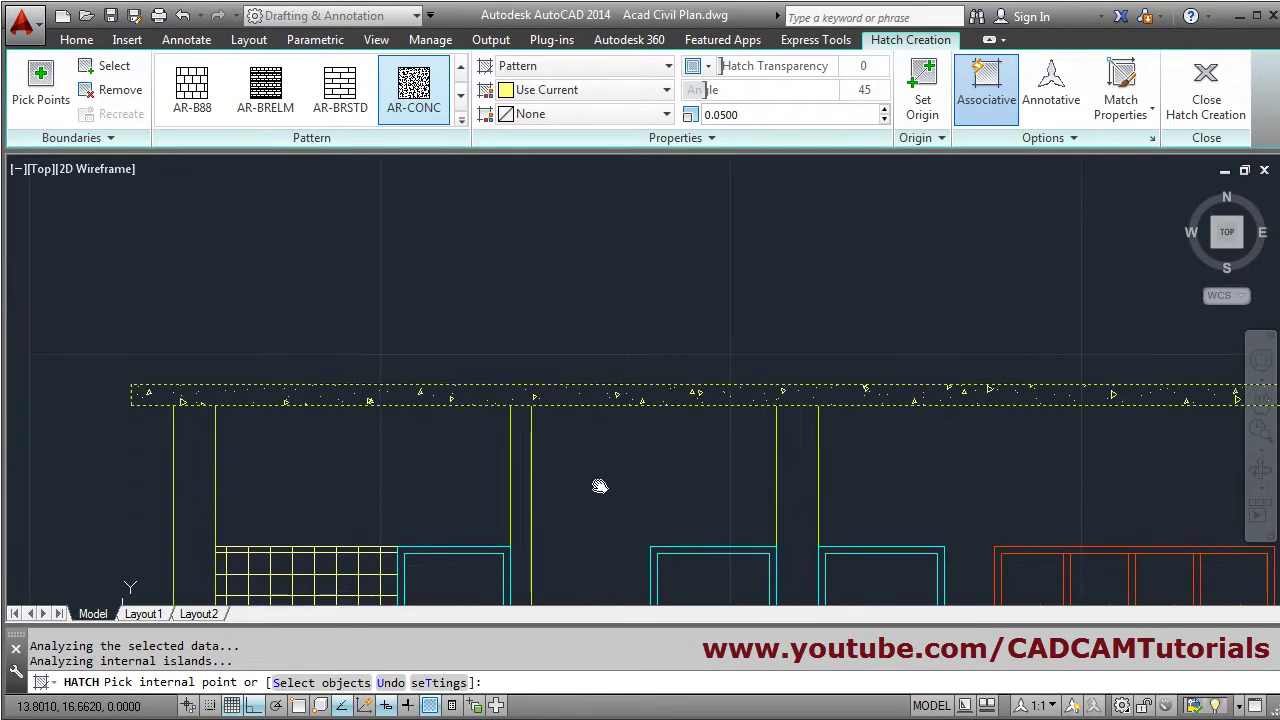
middle_click_drag(558, 458, 557, 281)
key("alt+Tab")
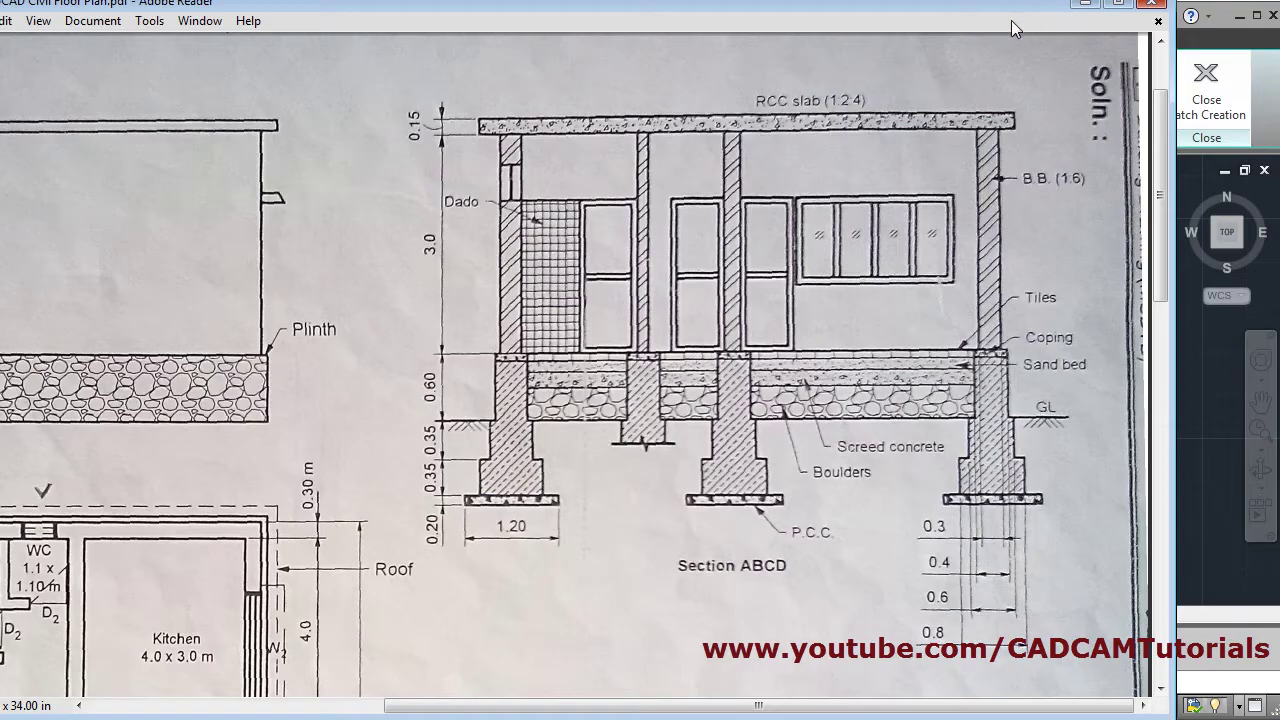
left_click(1086, 6)
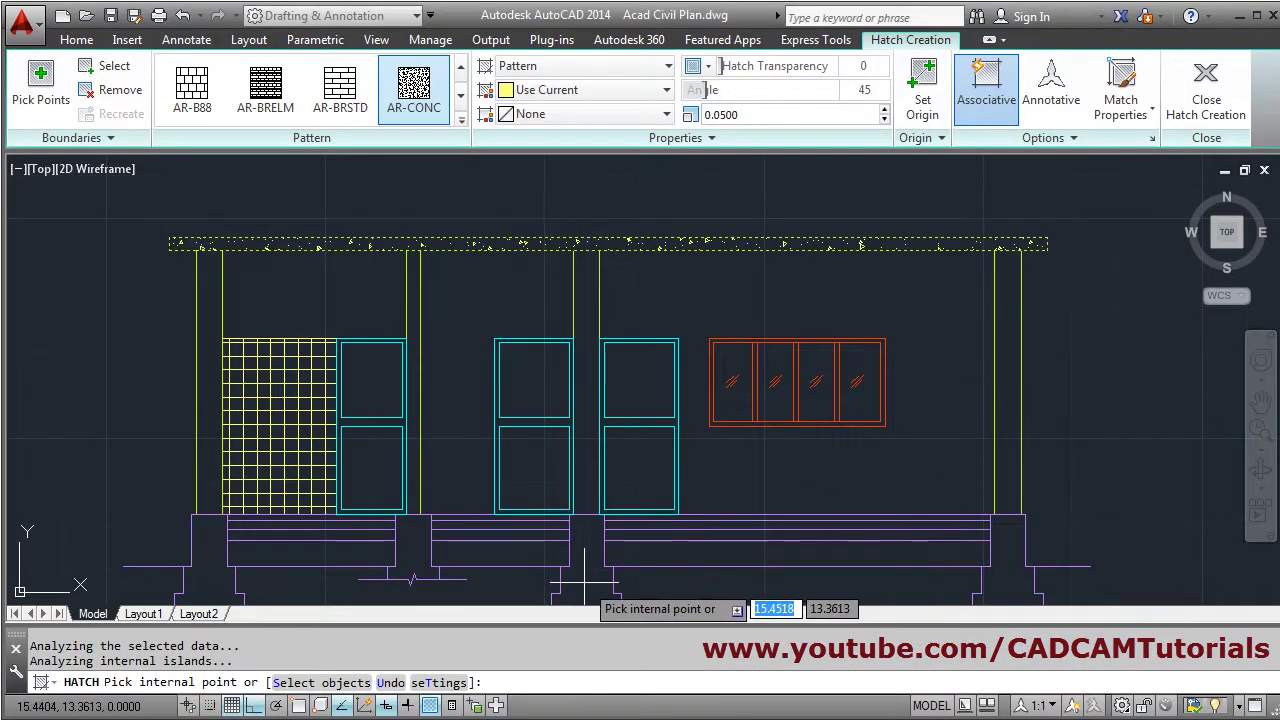
Step: Fill the left, middle and right footing pads with AR-CONC concrete hatch
left_click(662, 385)
scroll(360, 480, "up", 2)
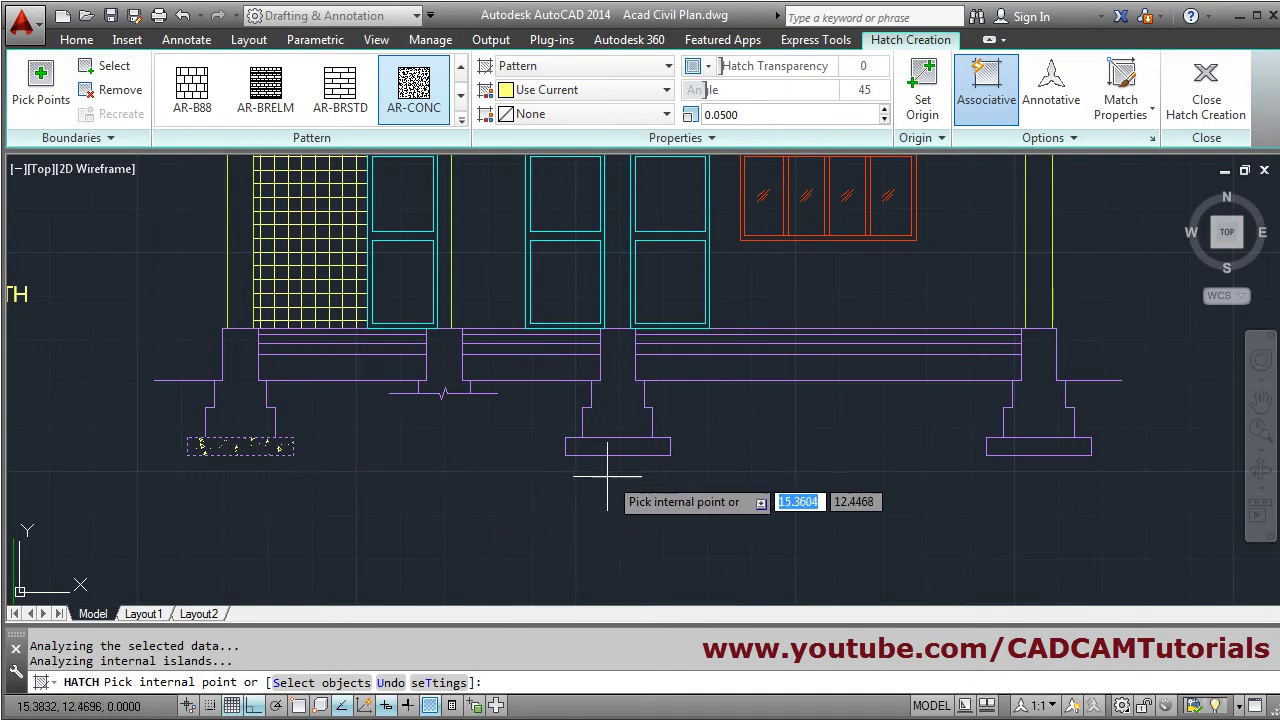
left_click(605, 446)
left_click(1038, 445)
middle_click_drag(786, 443, 735, 565)
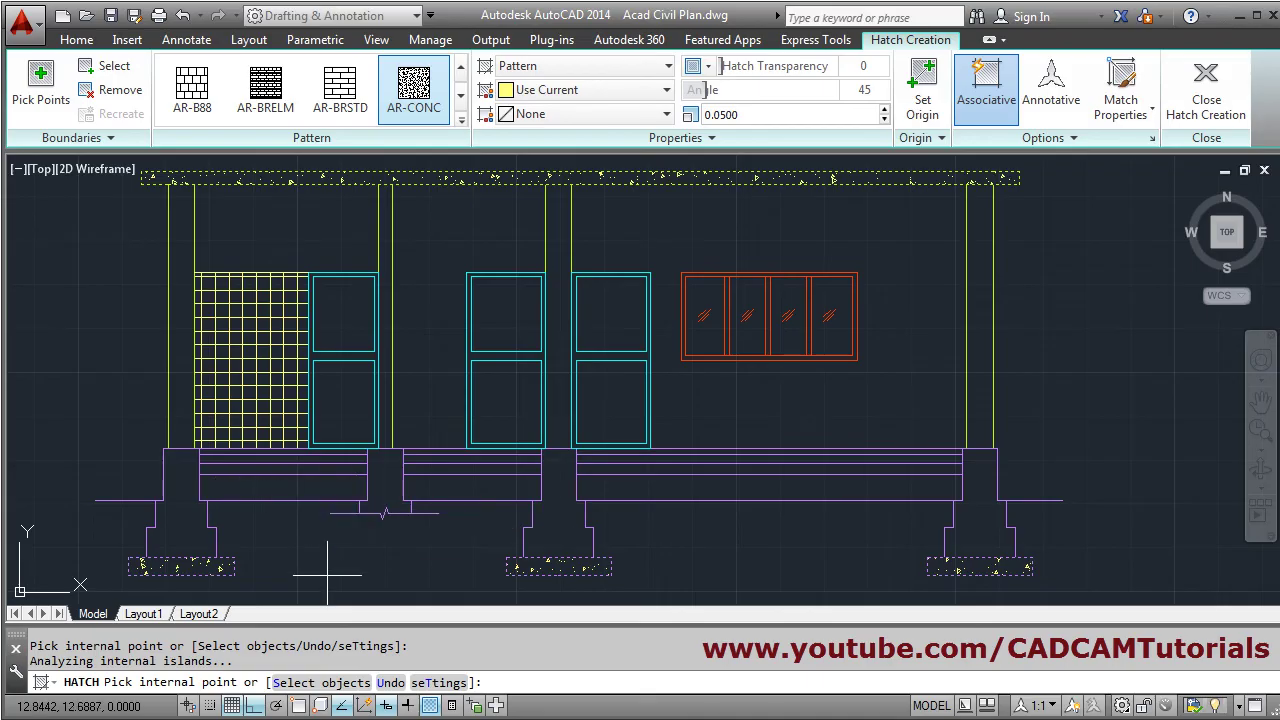
Step: After checking the reference, hatch the middle and right concrete strips under the floor and finish
key("alt+Tab")
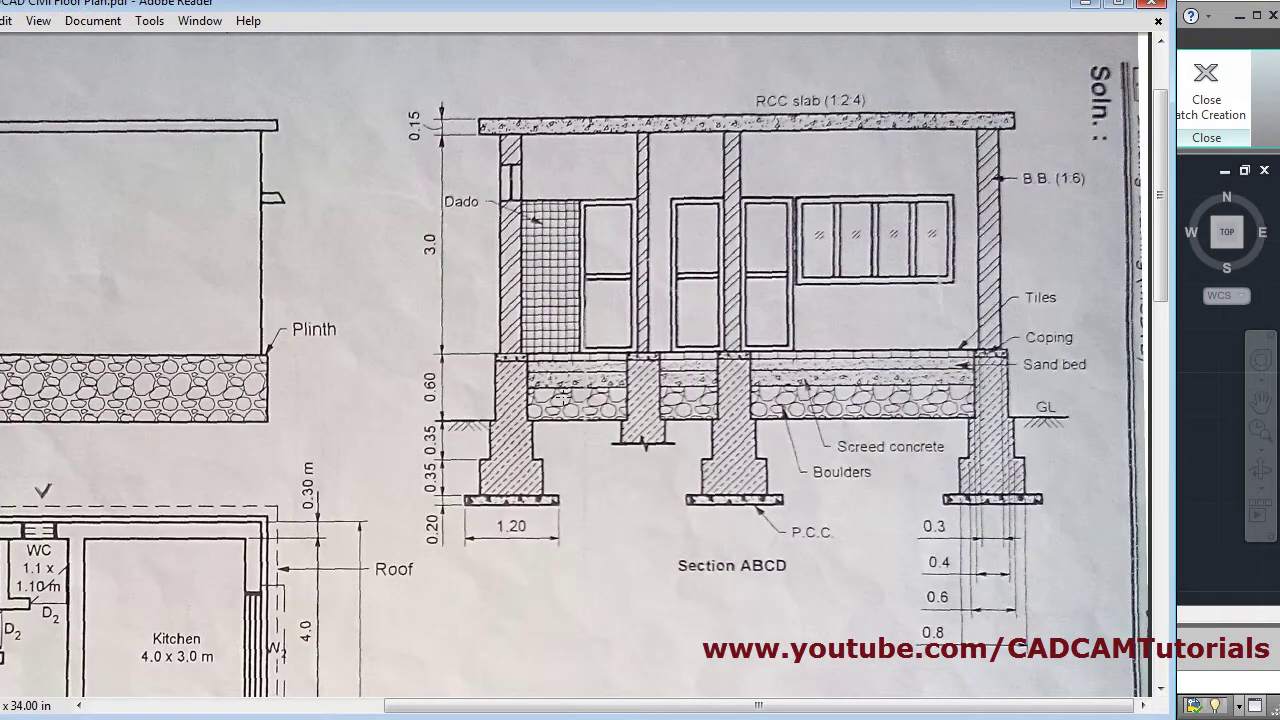
left_click(1093, 8)
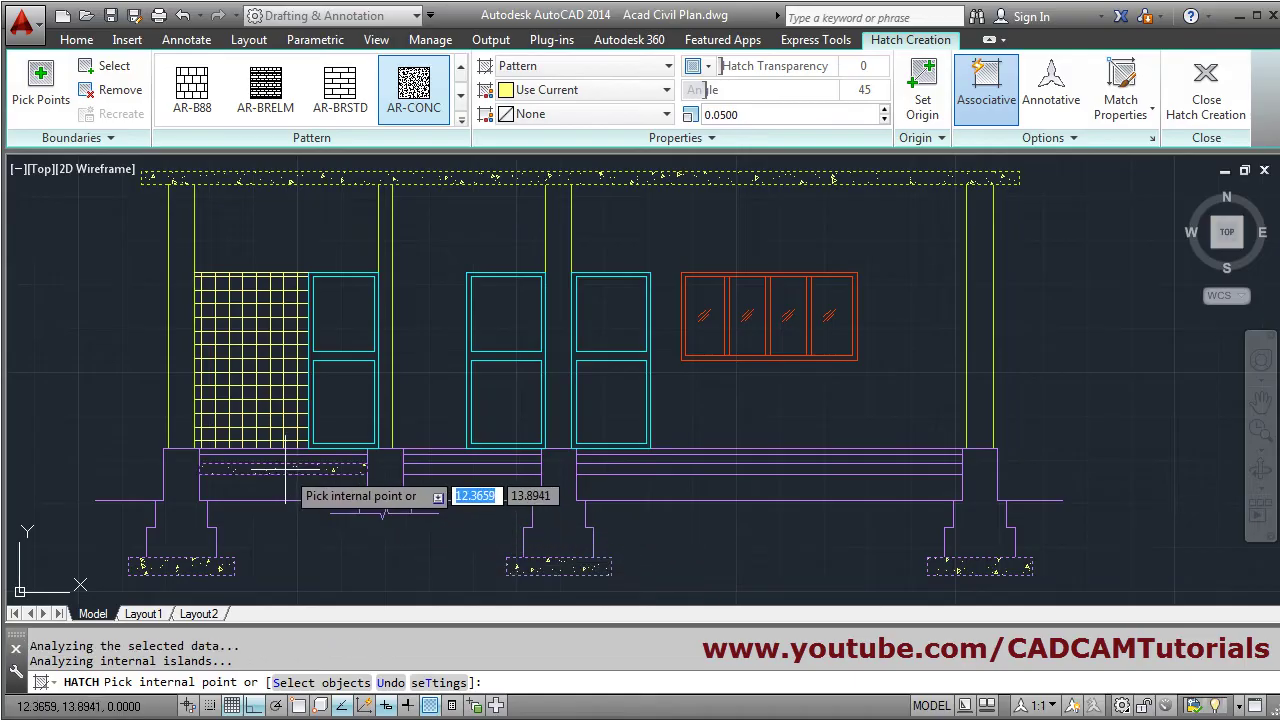
left_click(482, 467)
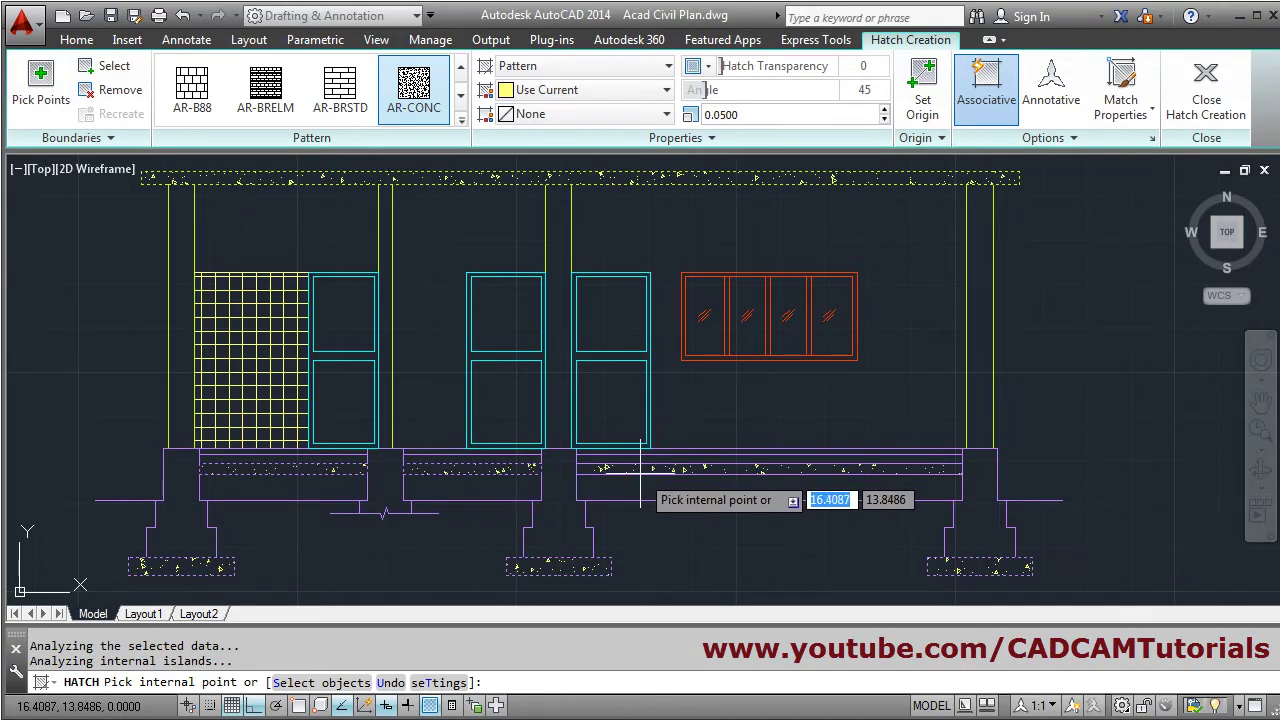
left_click(641, 470)
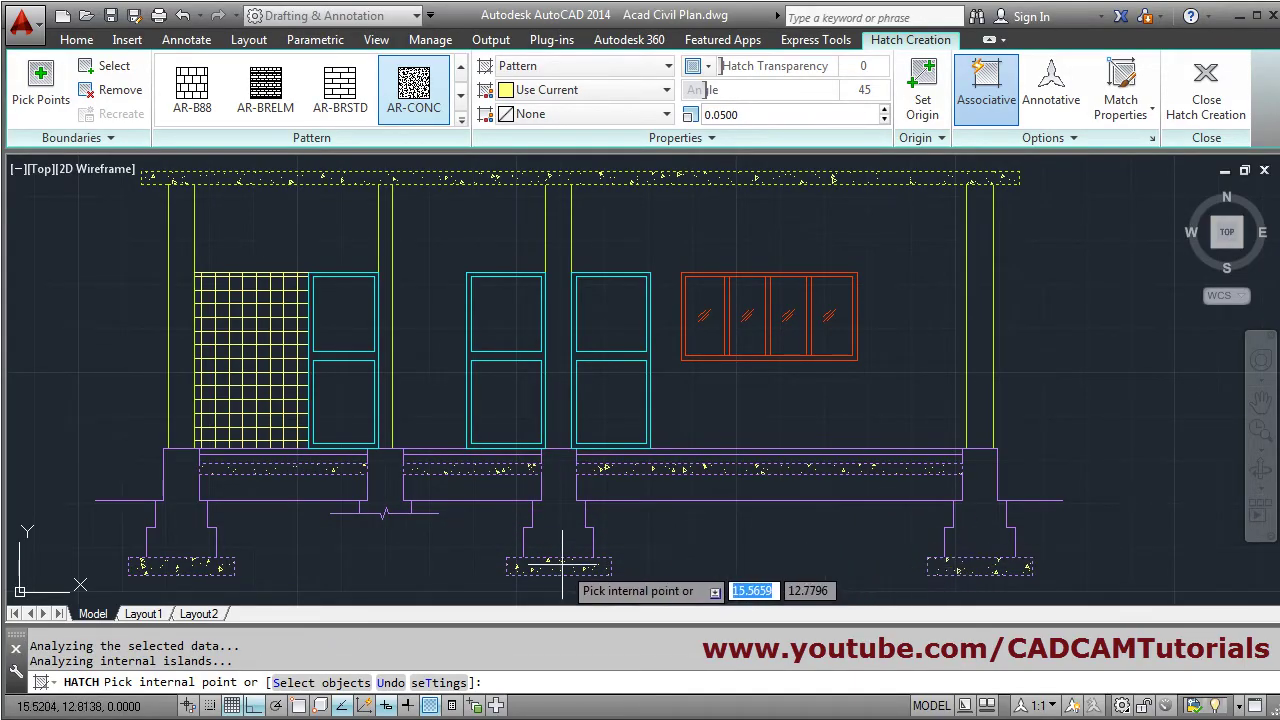
key("Return")
middle_click_drag(394, 547, 479, 563)
scroll(479, 563, "up", 5)
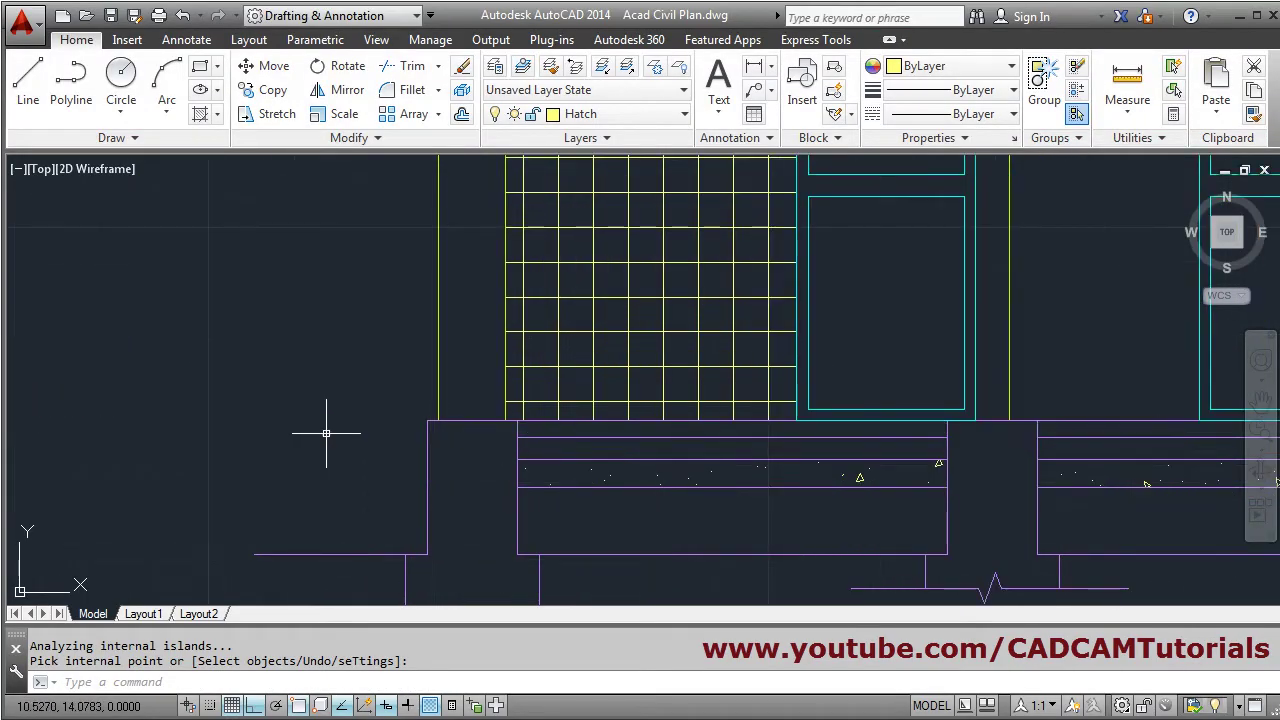
Step: Compare the plinth with the reference PDF, zoom into it and start a line
scroll(414, 429, "down", 2)
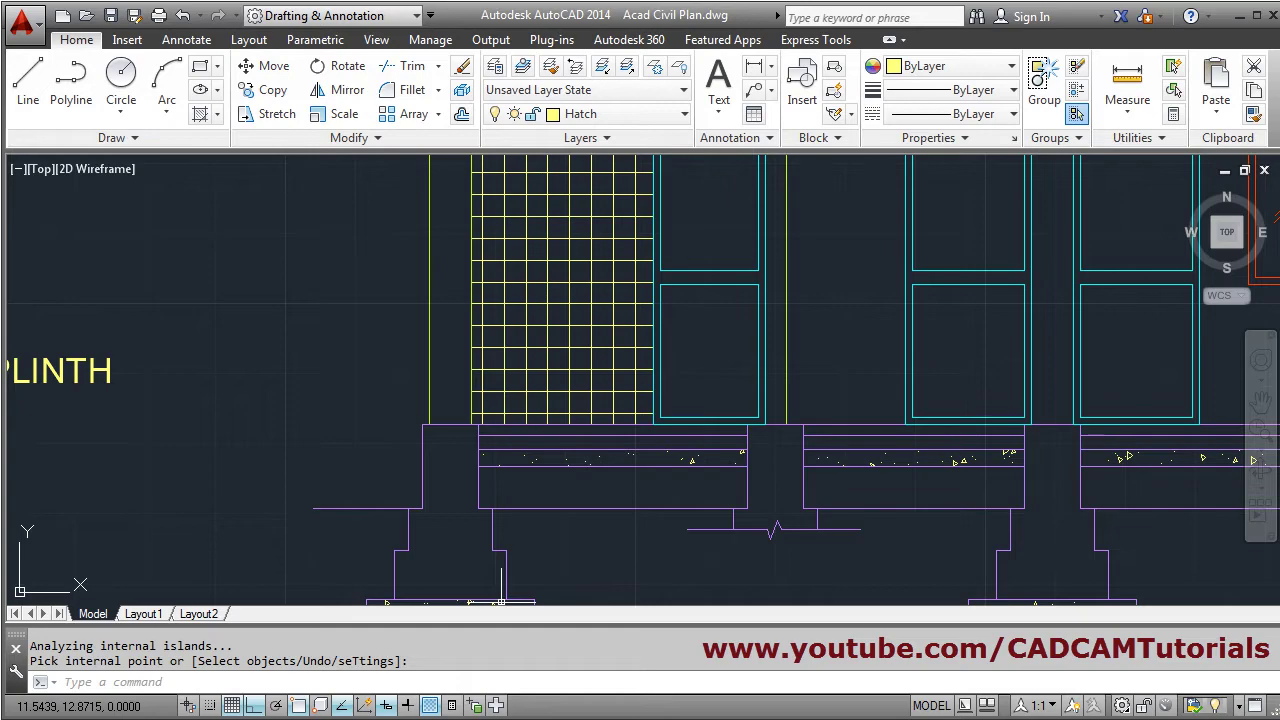
key("alt+Tab")
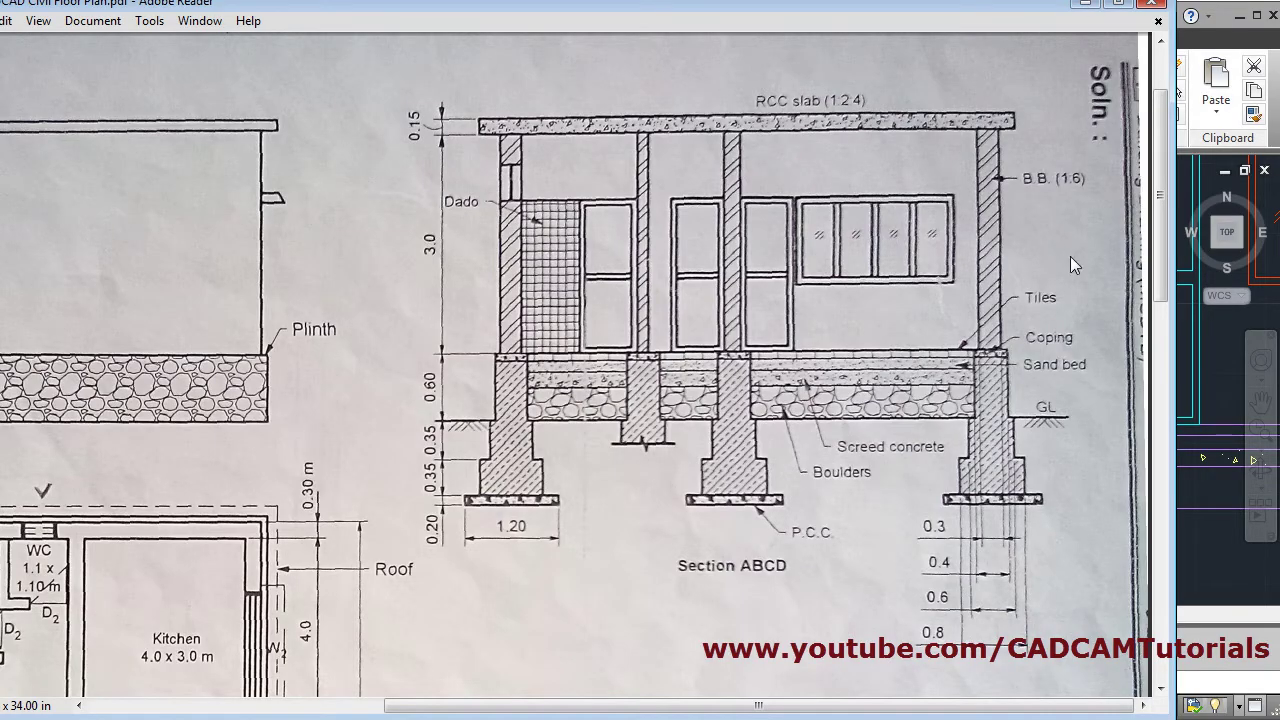
key("alt+Tab")
scroll(835, 458, "down", 3)
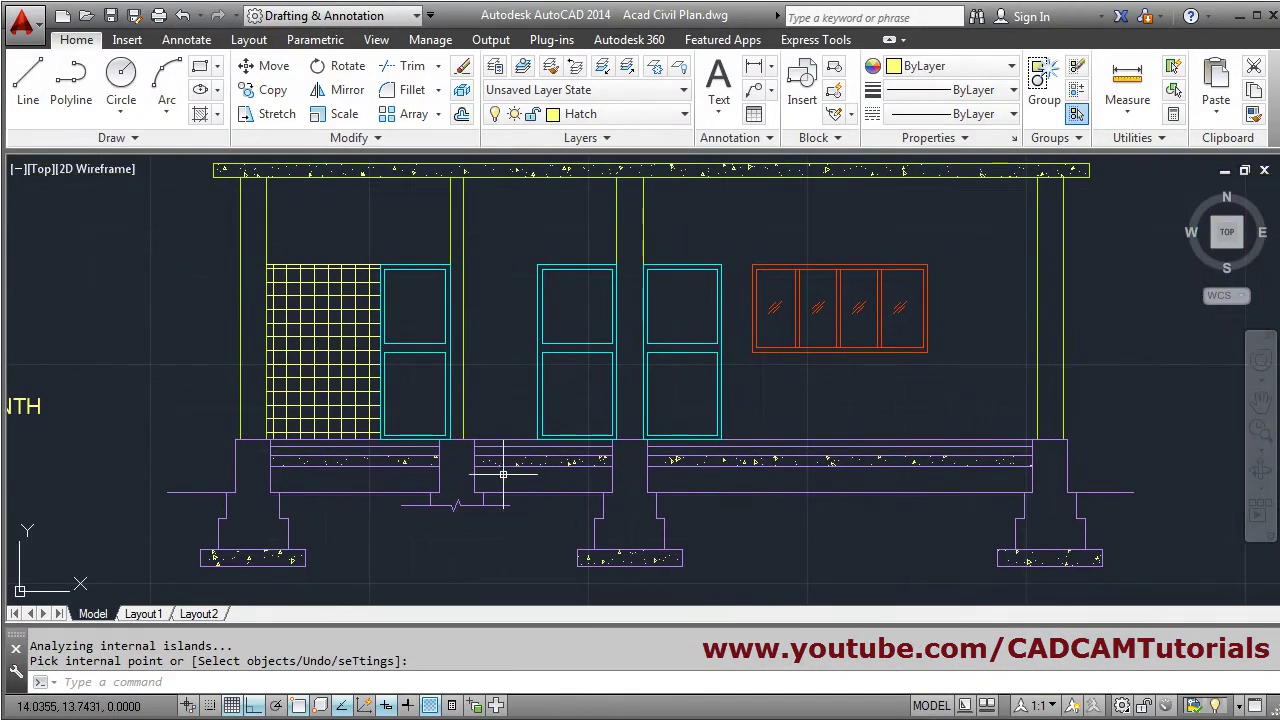
scroll(503, 474, "up", 3)
scroll(457, 443, "down", 3)
mouse_move(663, 508)
middle_mouse_down()
mouse_move(667, 489)
mouse_move(760, 480)
middle_mouse_up()
scroll(257, 286, "up", 3)
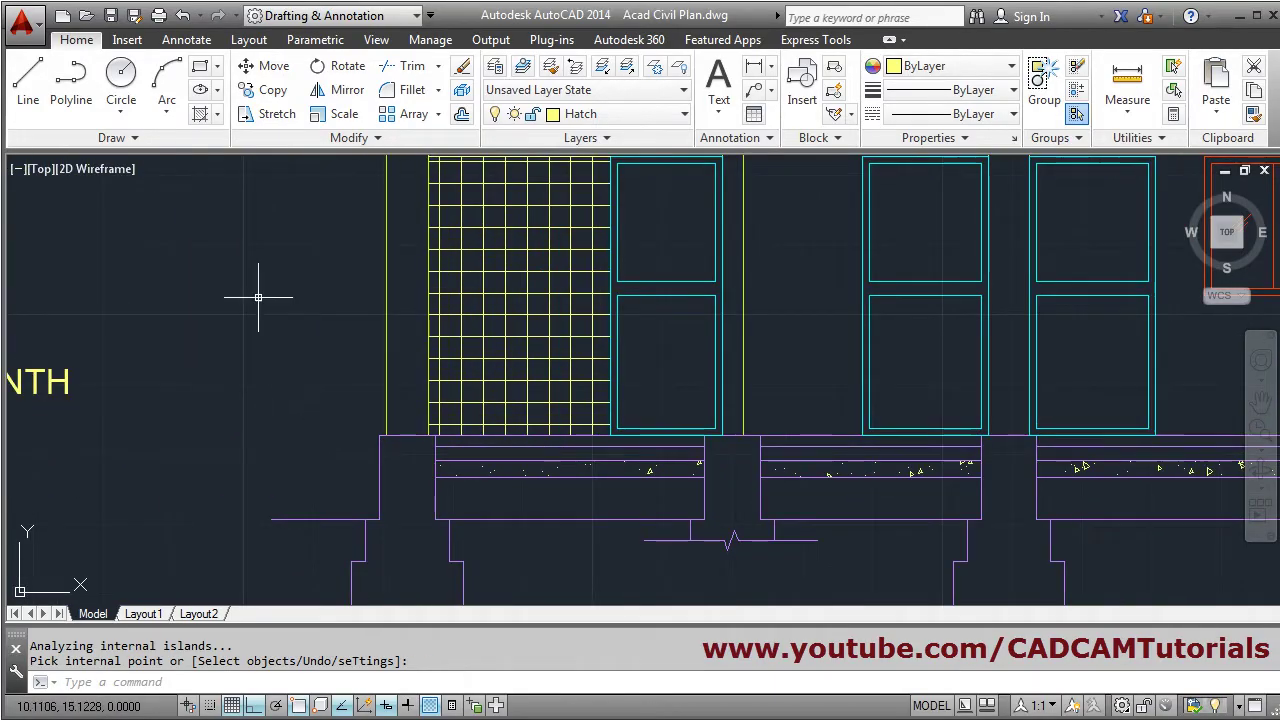
left_click(28, 98)
scroll(306, 434, "up", 5)
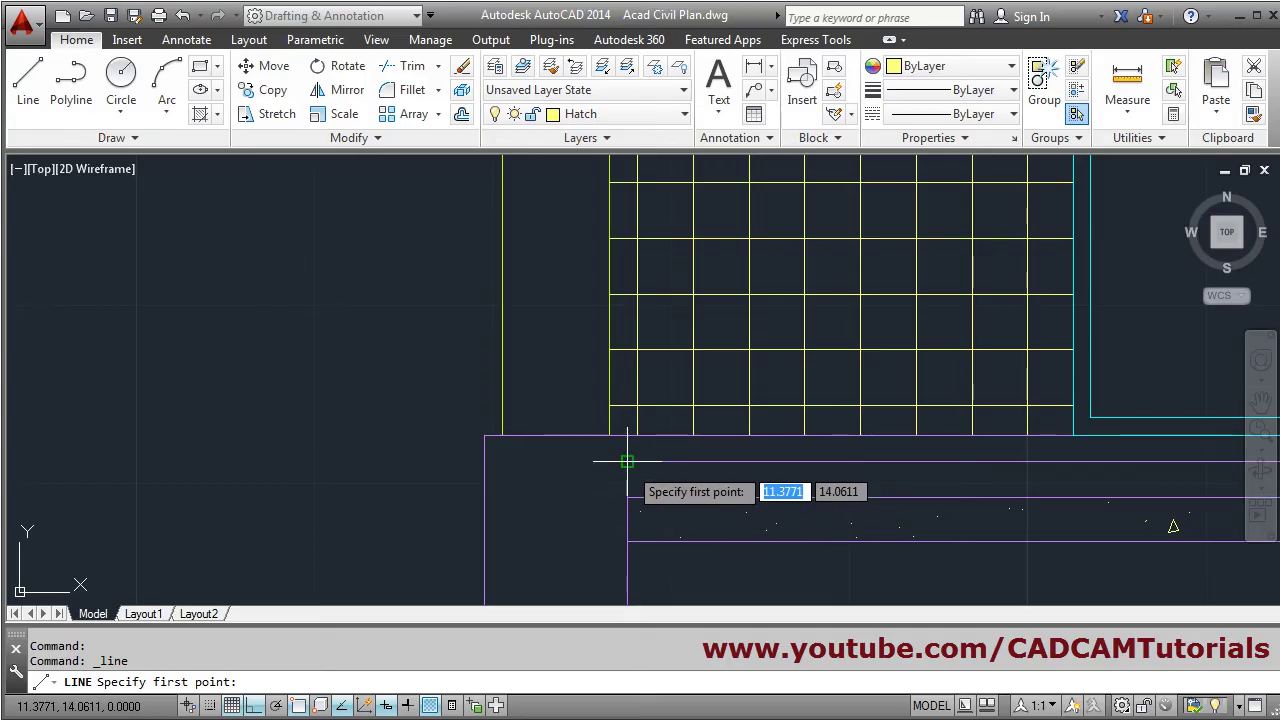
Step: Extend the plinth's top tile lines across the column gaps to the plinth's outer edge
scroll(591, 443, "down", 2)
key("Escape")
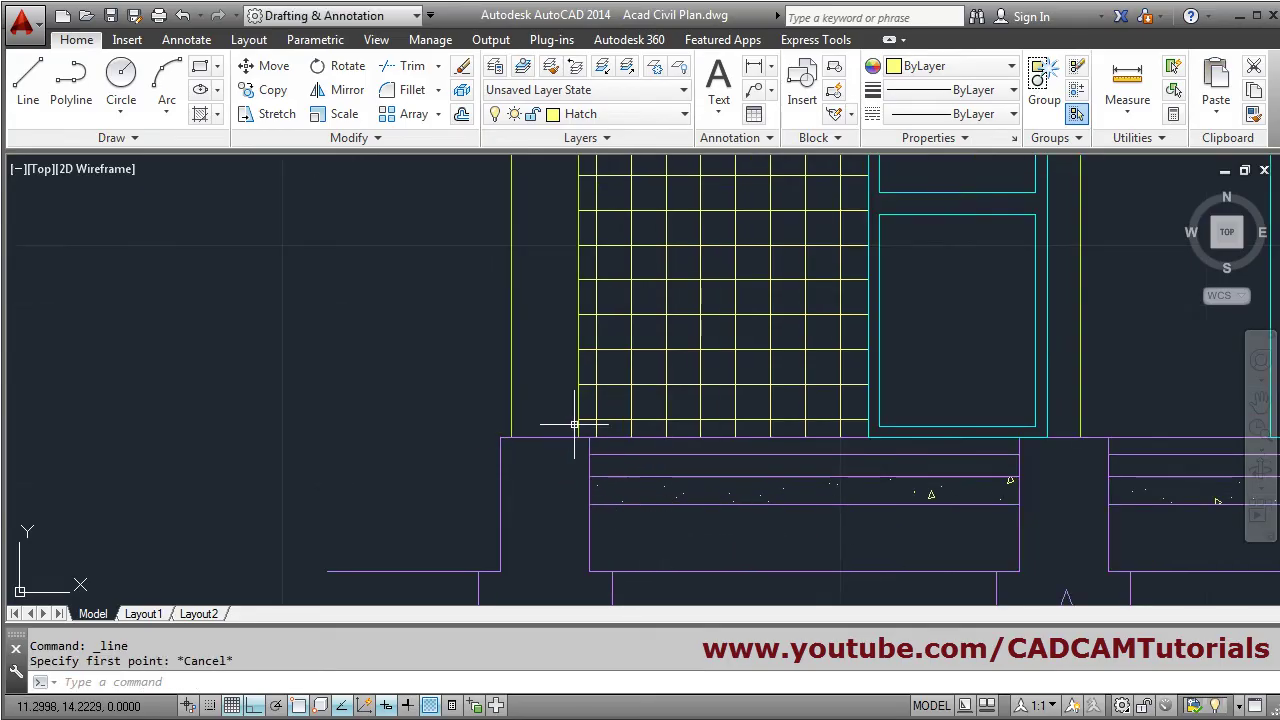
scroll(262, 268, "down", 2)
left_click(438, 68)
left_click(425, 217)
key("Return")
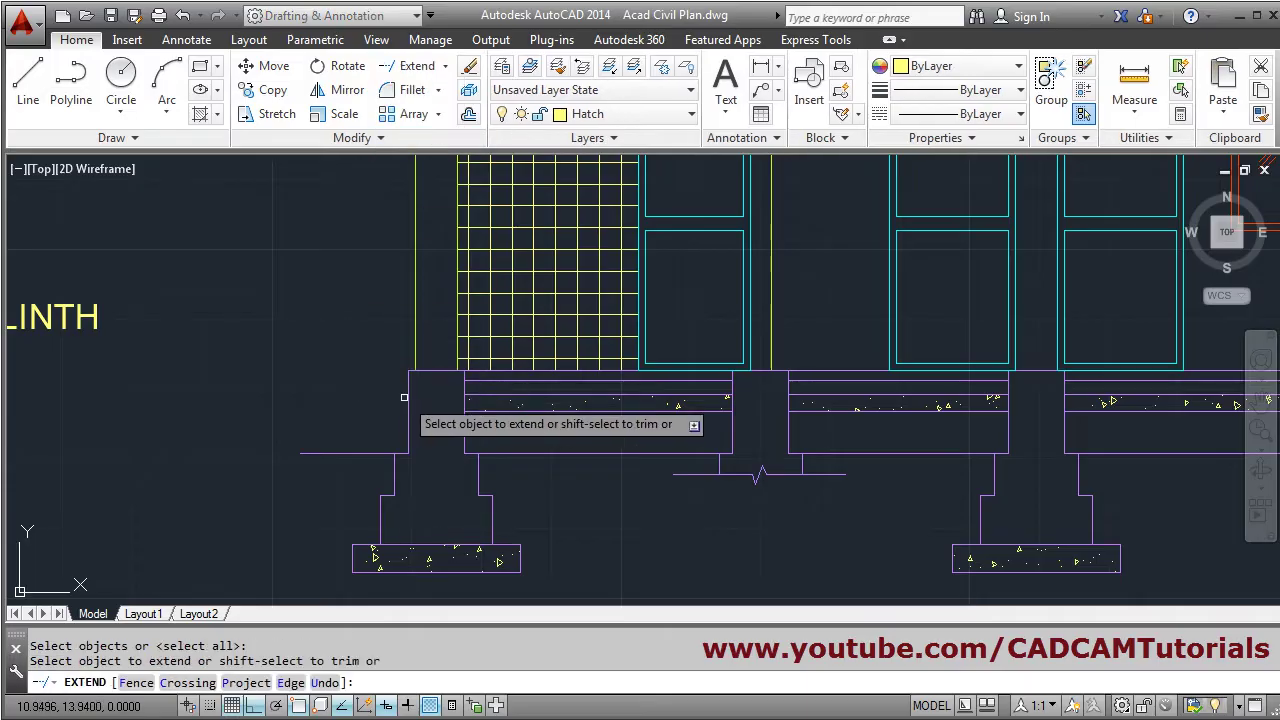
scroll(404, 397, "down", 3)
scroll(612, 453, "up", 4)
scroll(458, 456, "down", 2)
scroll(470, 475, "up", 4)
middle_click_drag(347, 490, 779, 496)
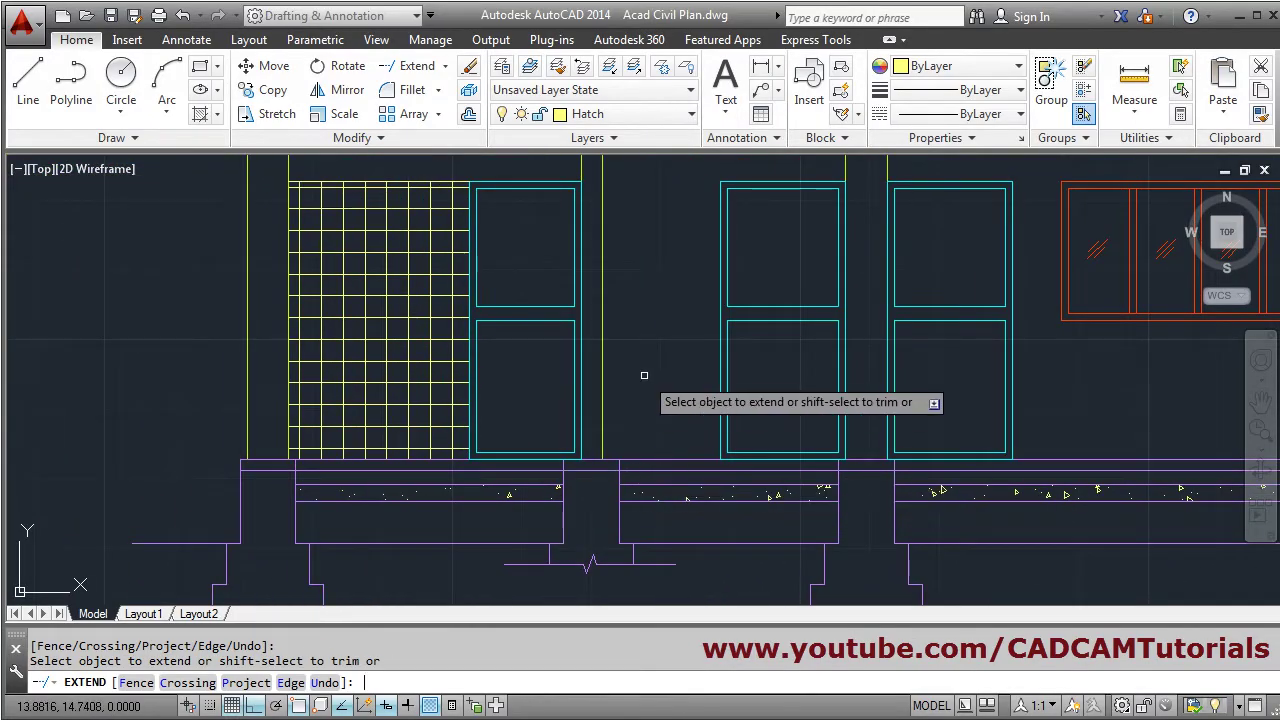
key("Return")
scroll(303, 506, "down", 2)
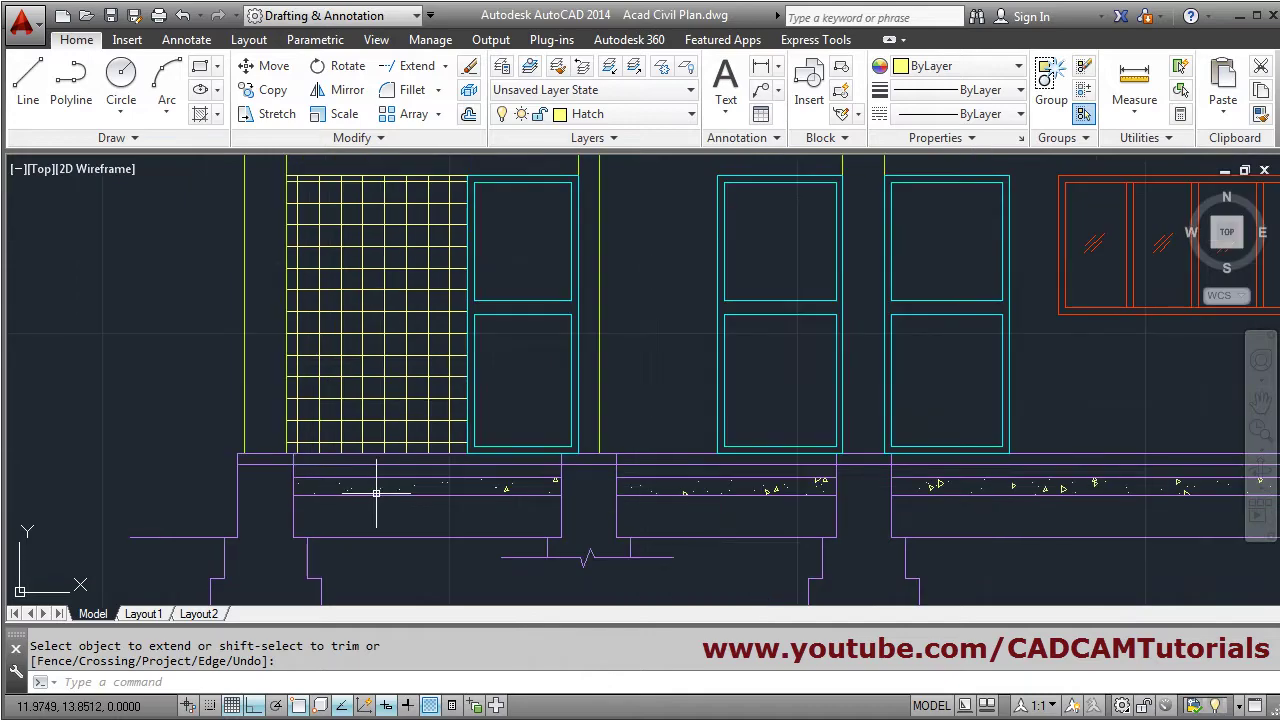
scroll(314, 528, "up", 2)
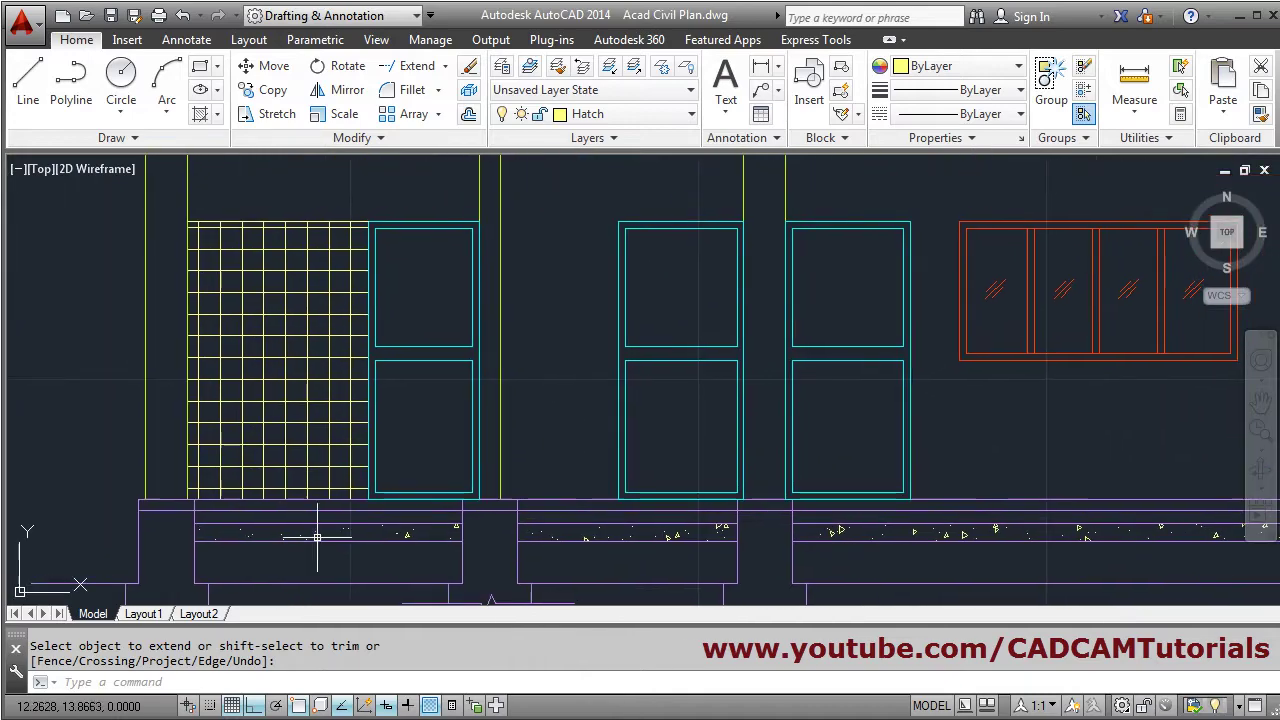
Step: Try hatching the thin strips above the plinth, then cancel the fill
left_click(200, 115)
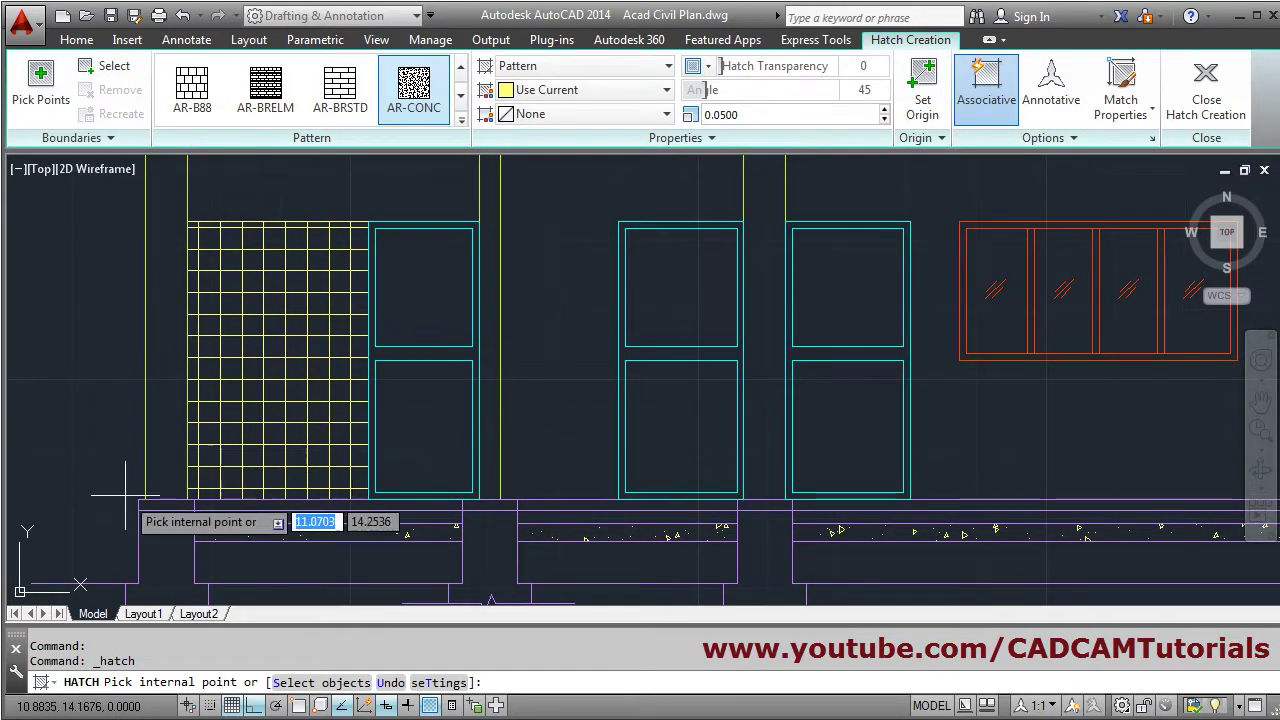
left_click(170, 505)
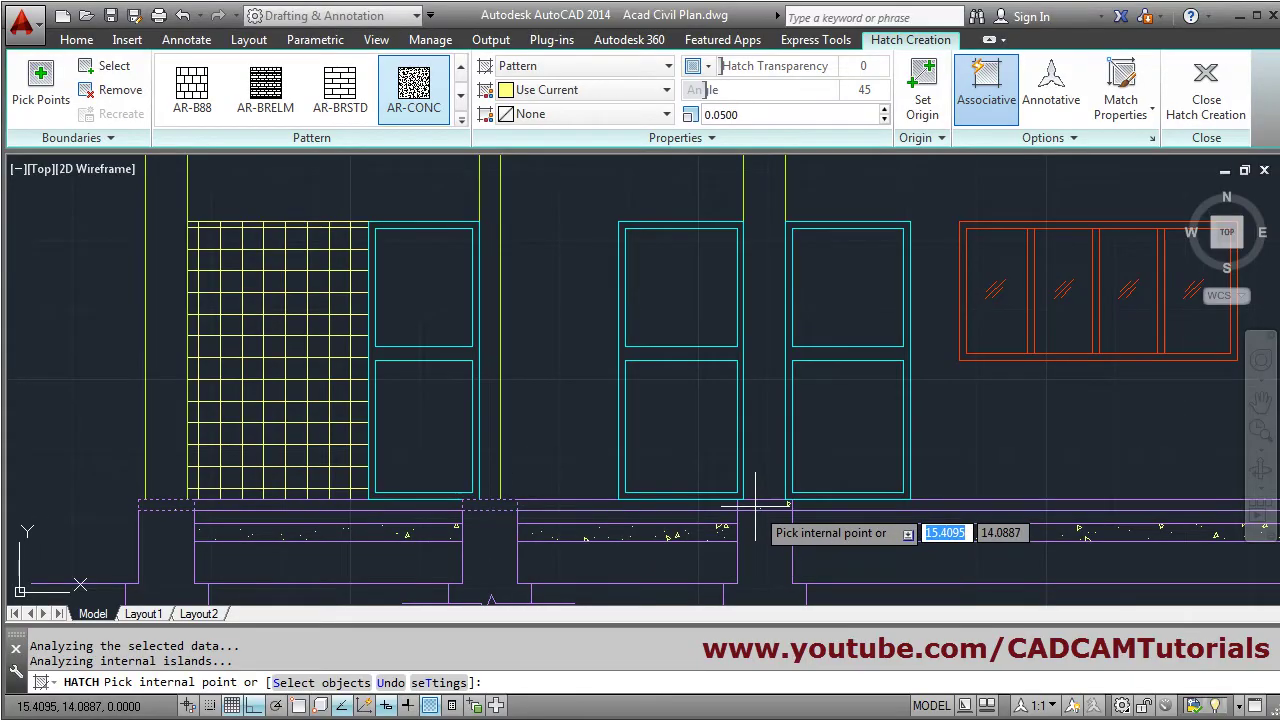
middle_click_drag(865, 543, 167, 482)
left_click(730, 442)
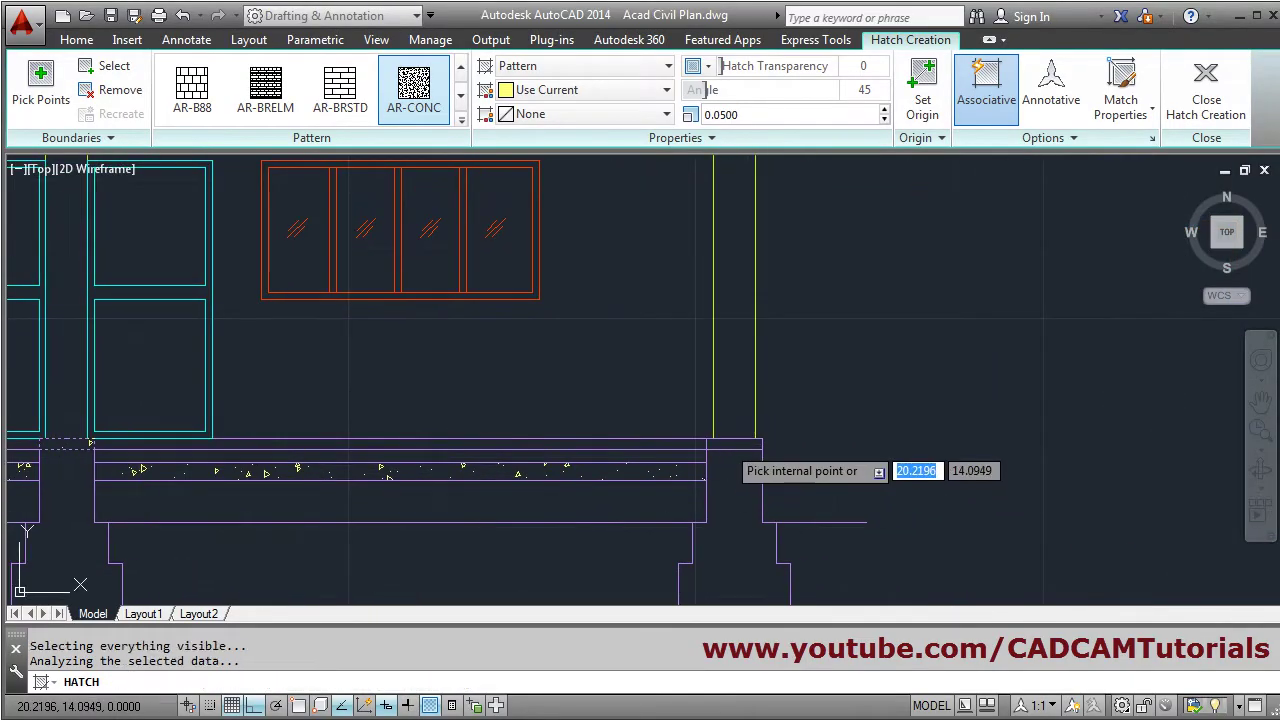
scroll(270, 512, "up", 4)
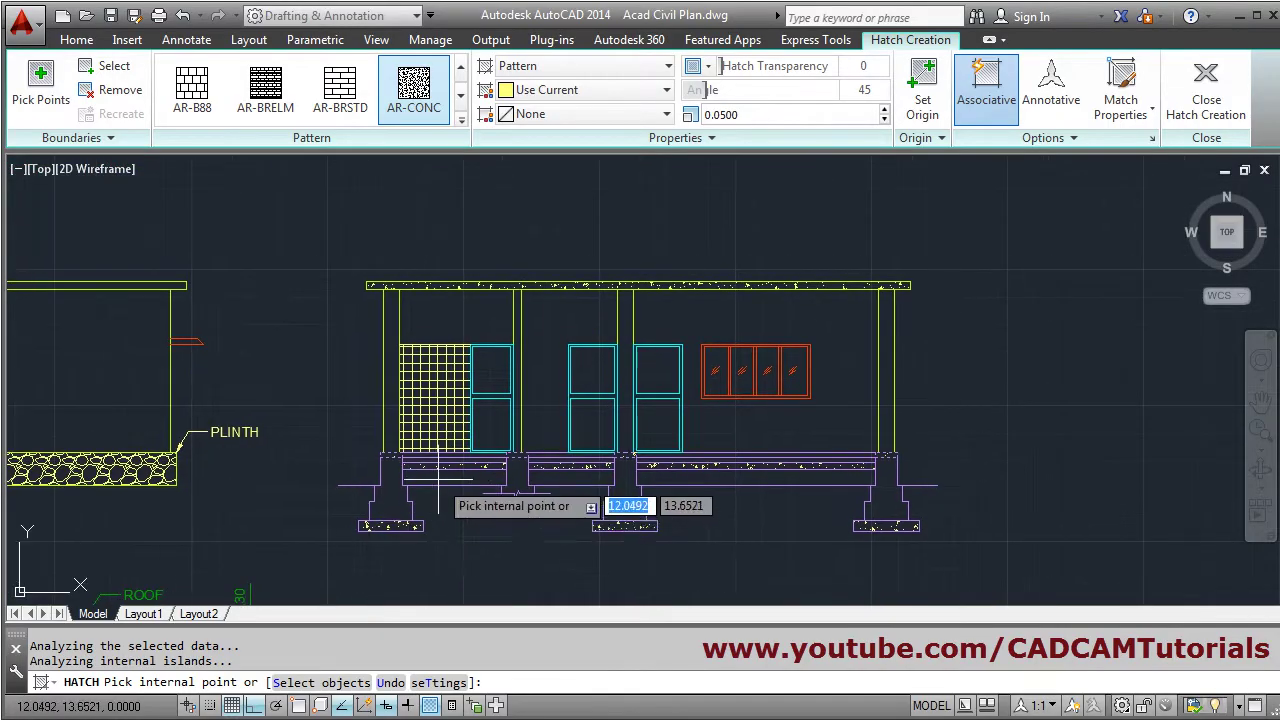
scroll(730, 510, "up", 2)
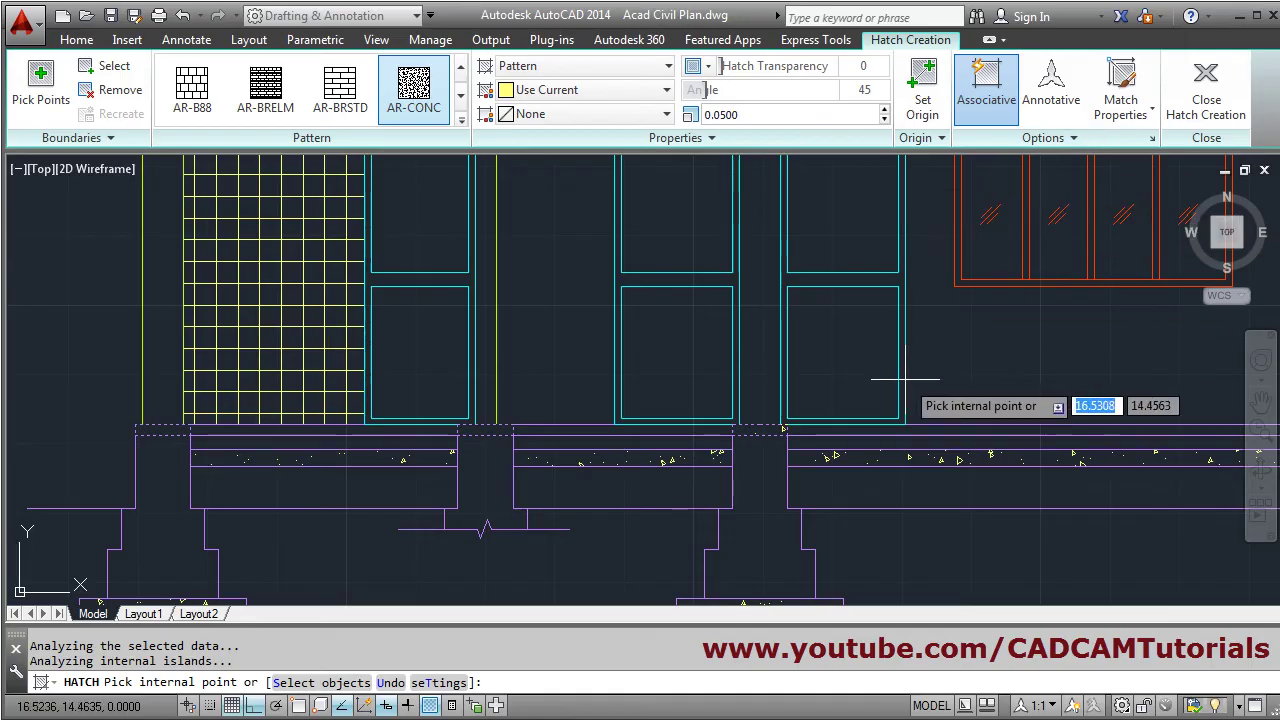
key("Escape")
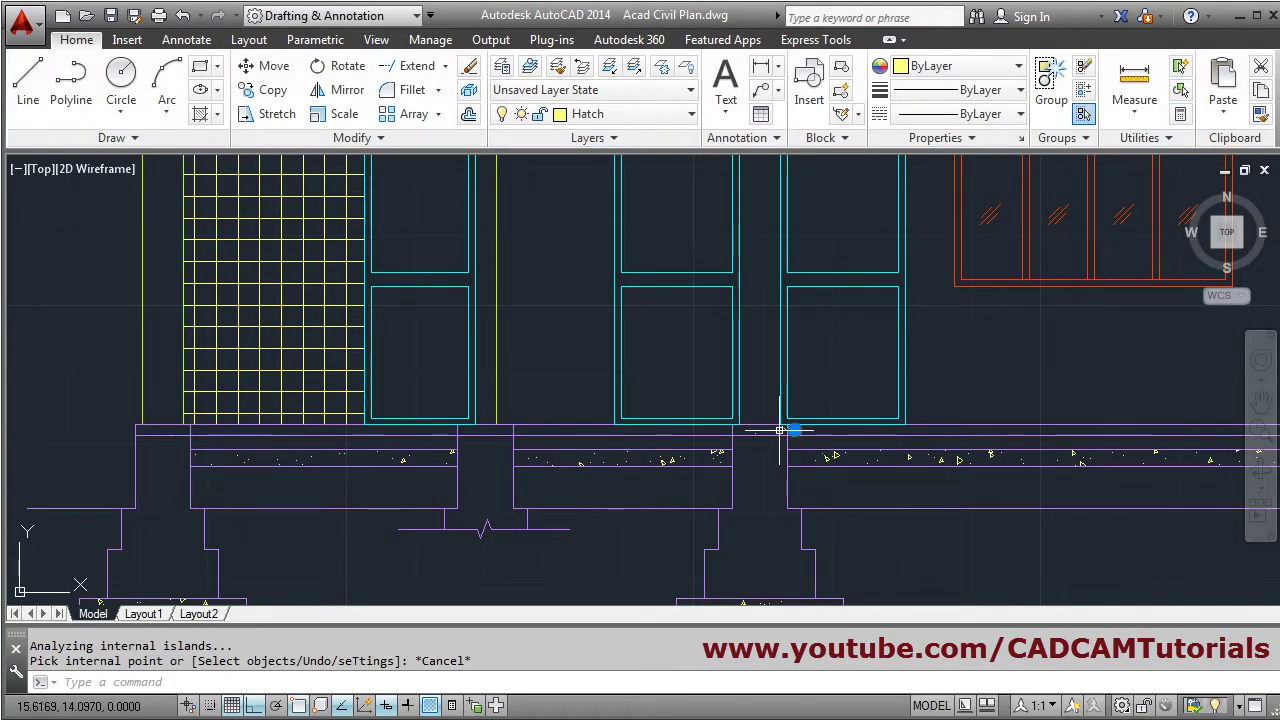
Step: Delete the stray concrete hatch in the plinth's top band
left_click(785, 431)
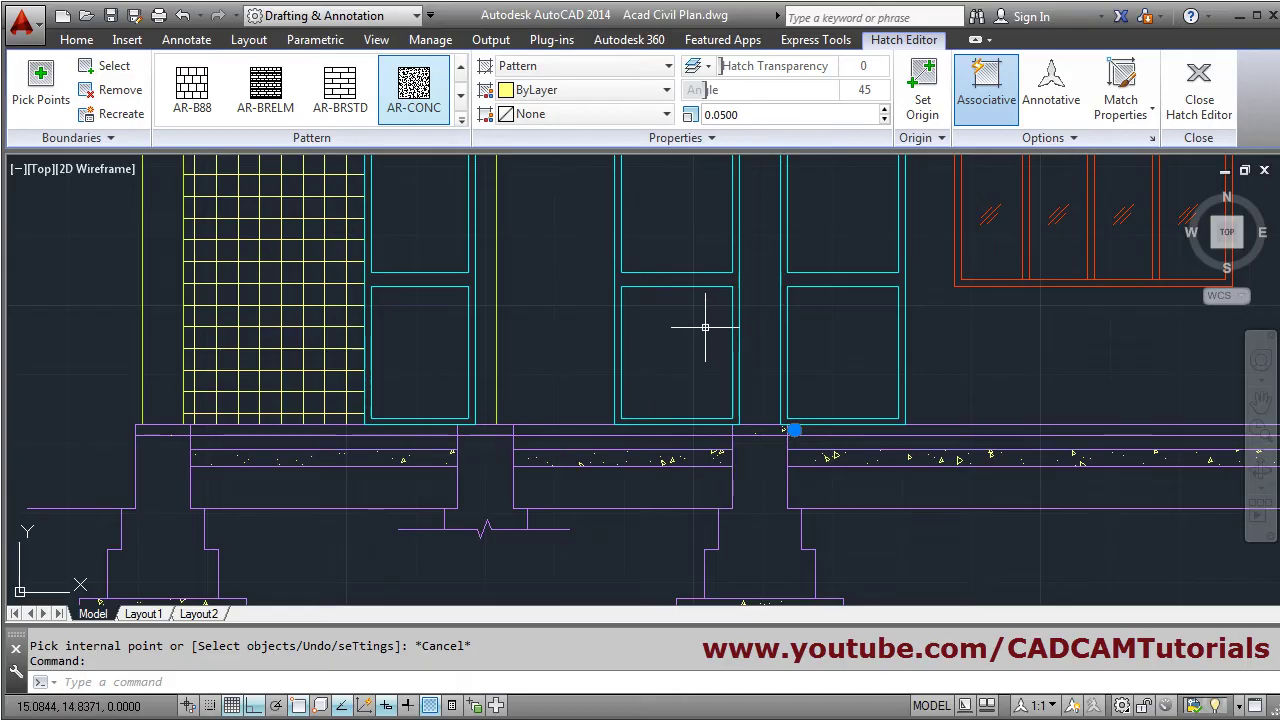
key("Delete")
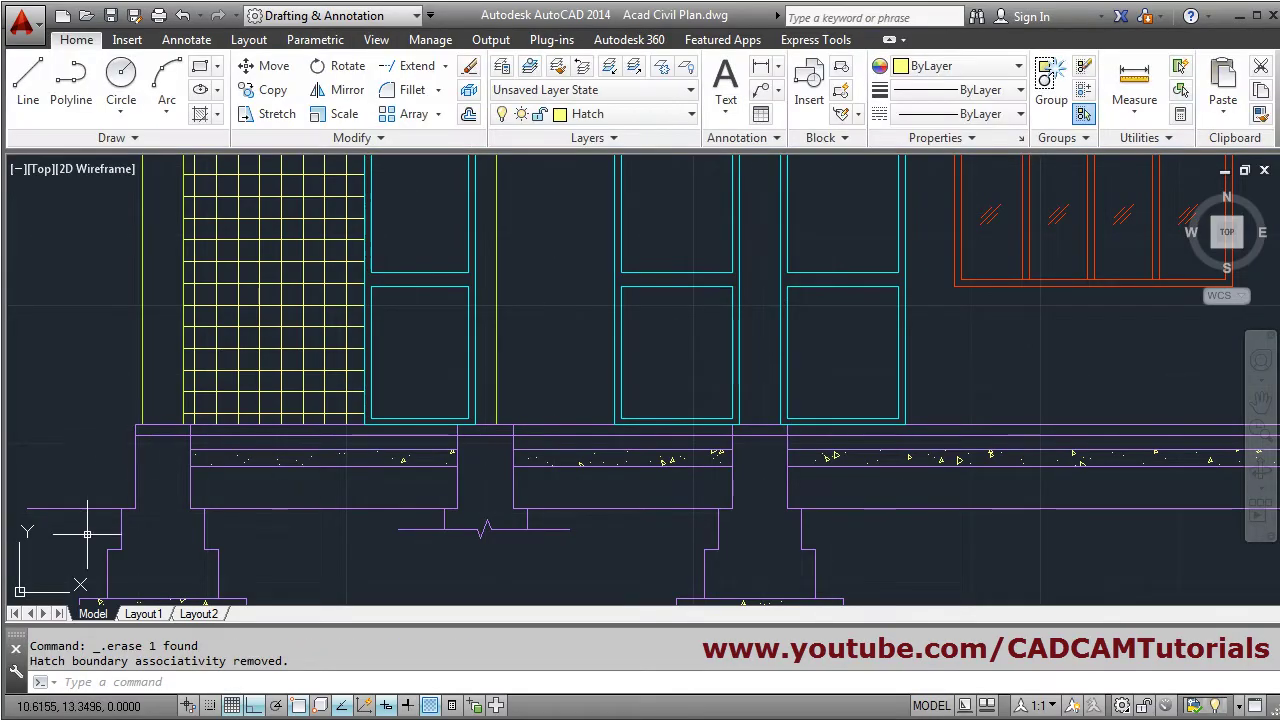
scroll(143, 434, "up", 3)
scroll(413, 446, "down", 5)
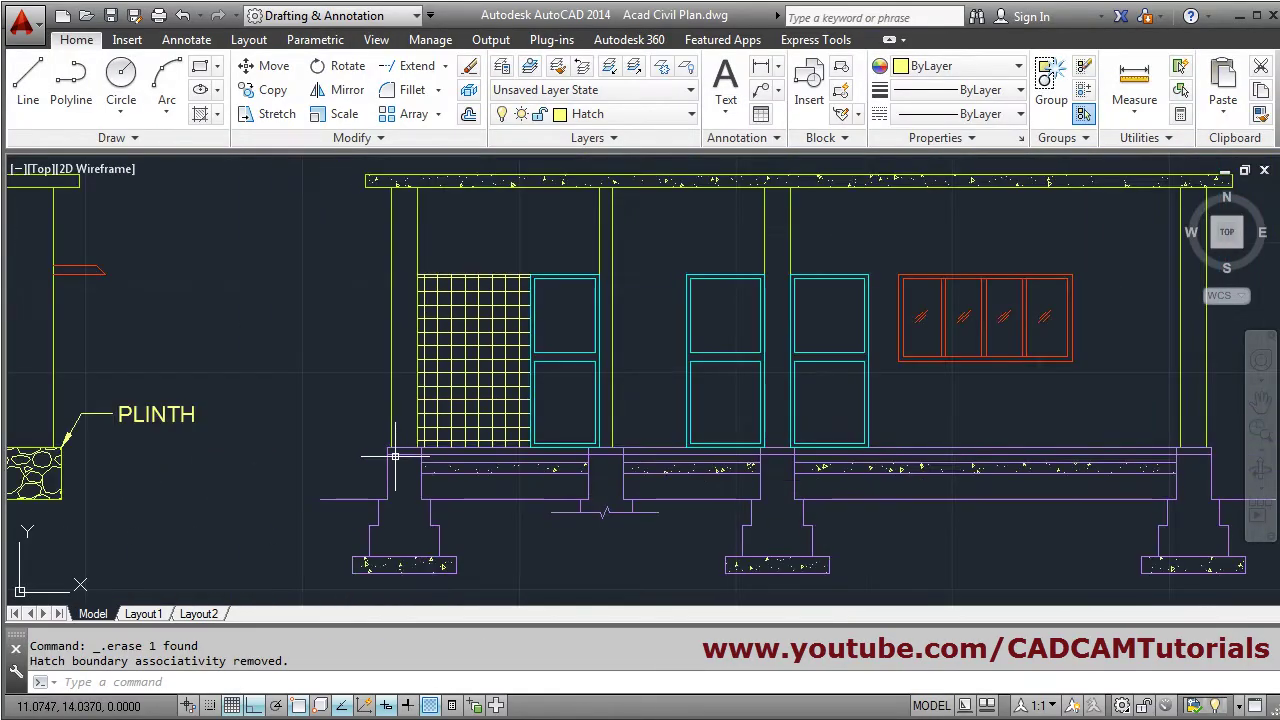
scroll(362, 451, "up", 7)
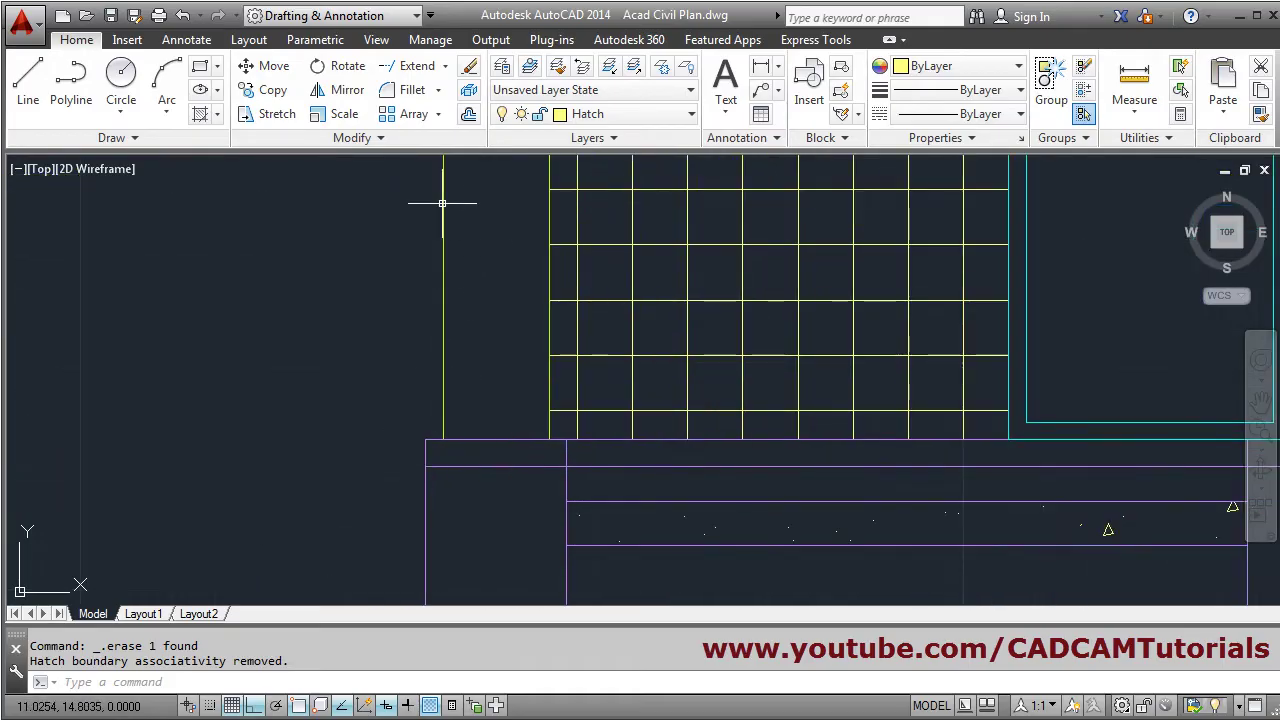
Step: Start an AR-CONC hatch and reduce its scale to a fine 0.02
left_click(201, 114)
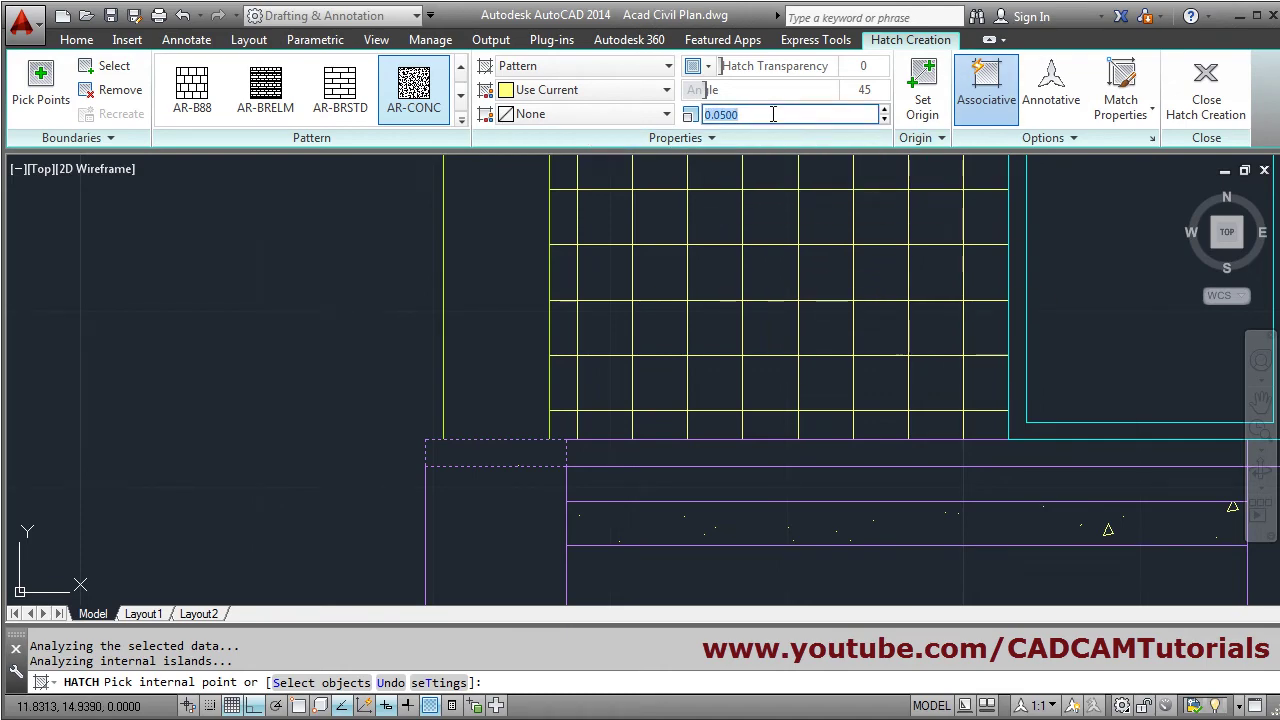
left_click(773, 114)
type(".1")
key("Return")
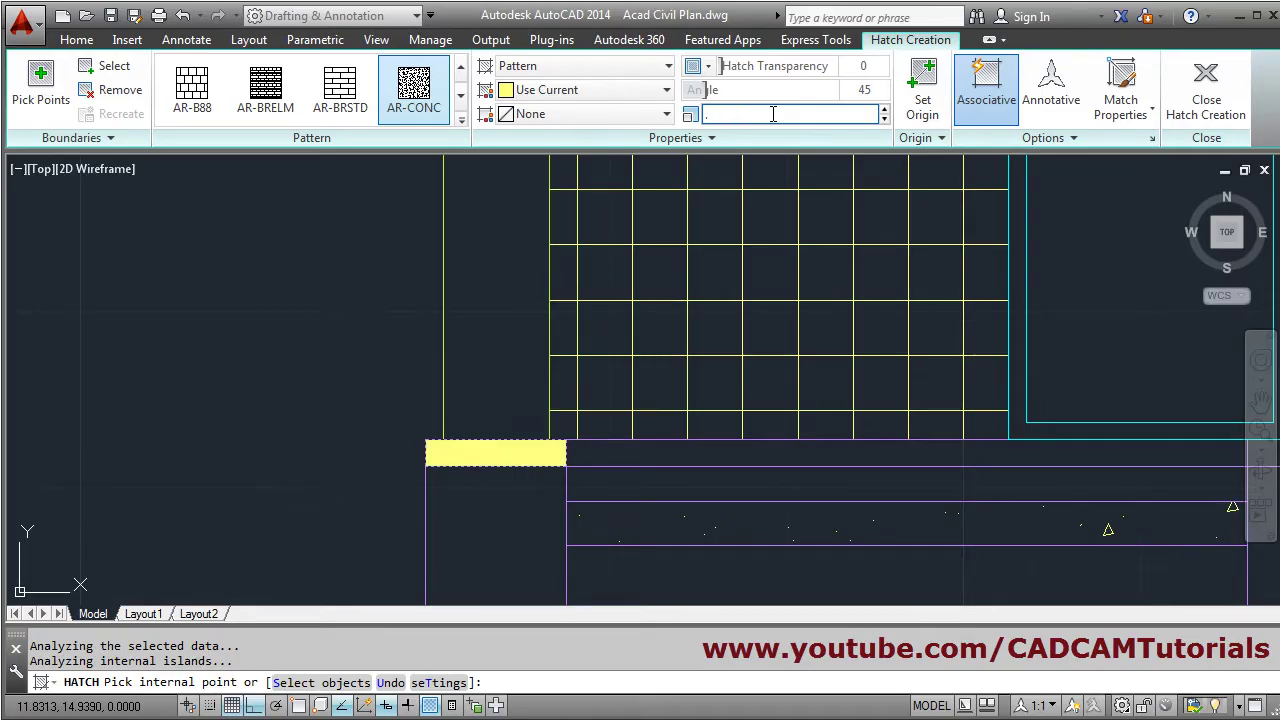
key("Return")
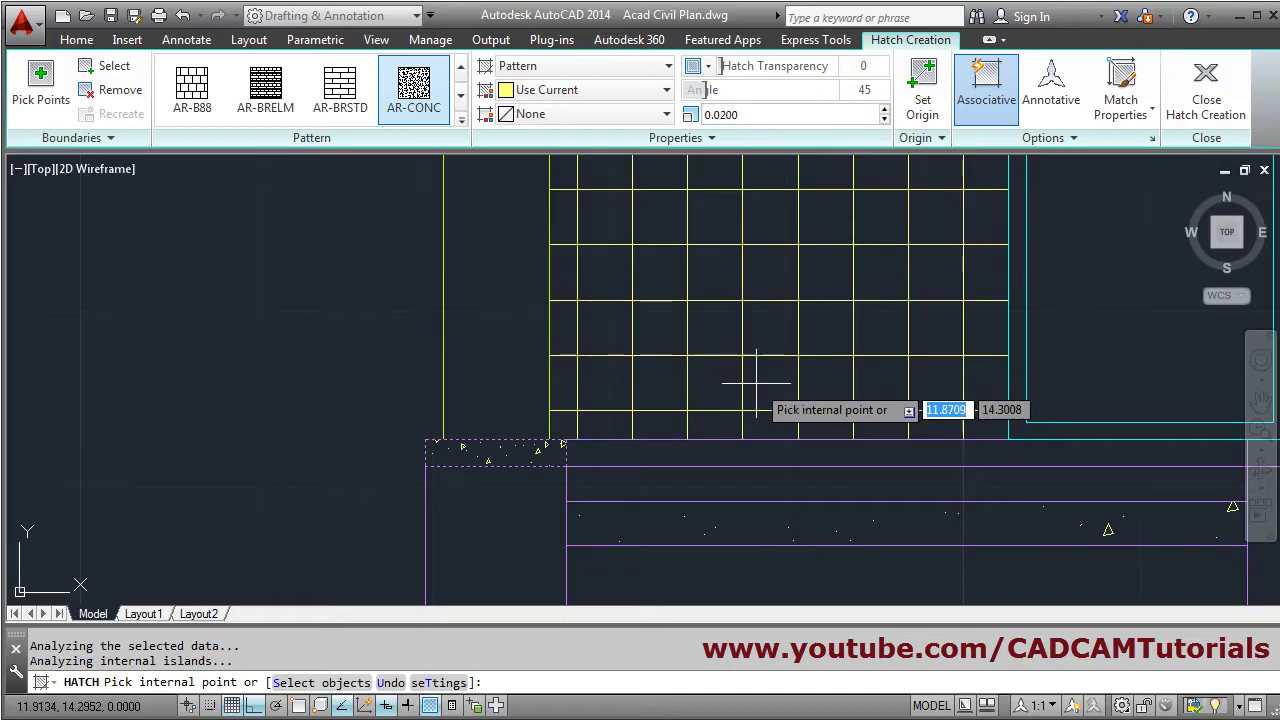
Step: Fill the thin coping strips along the plinth's length and close Hatch Creation
scroll(800, 390, "down", 3)
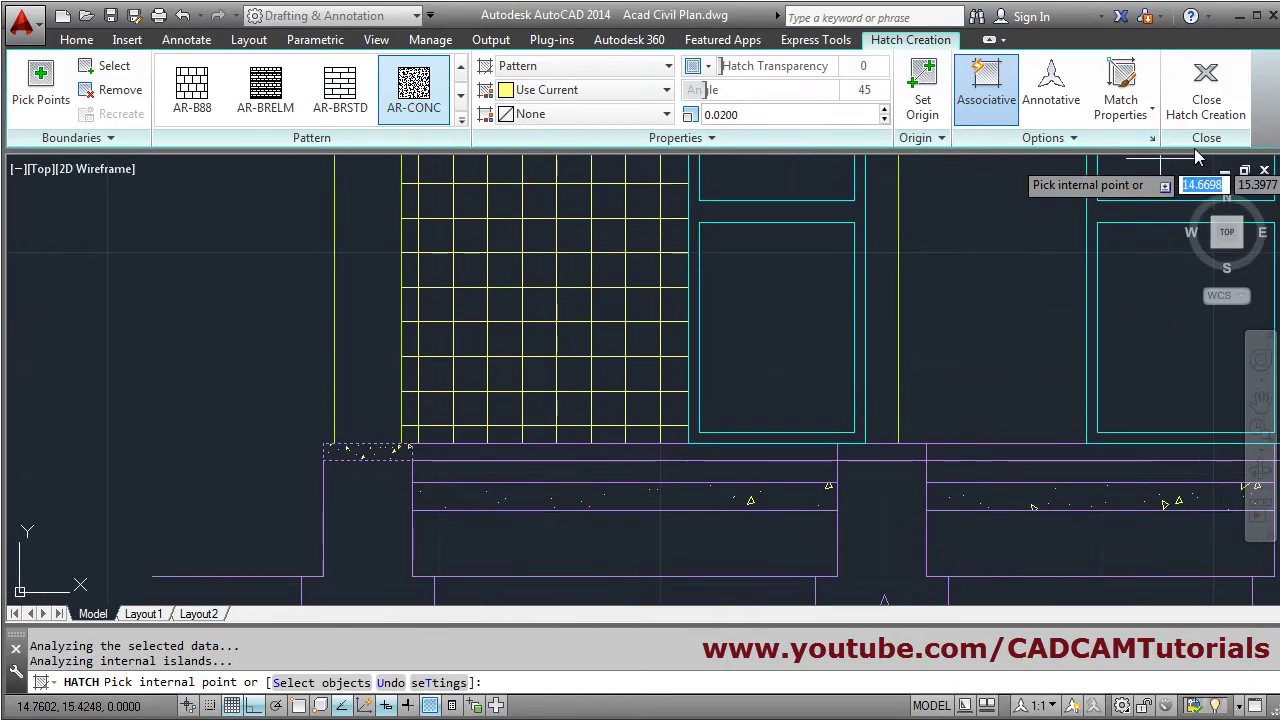
middle_click_drag(985, 525, 535, 514)
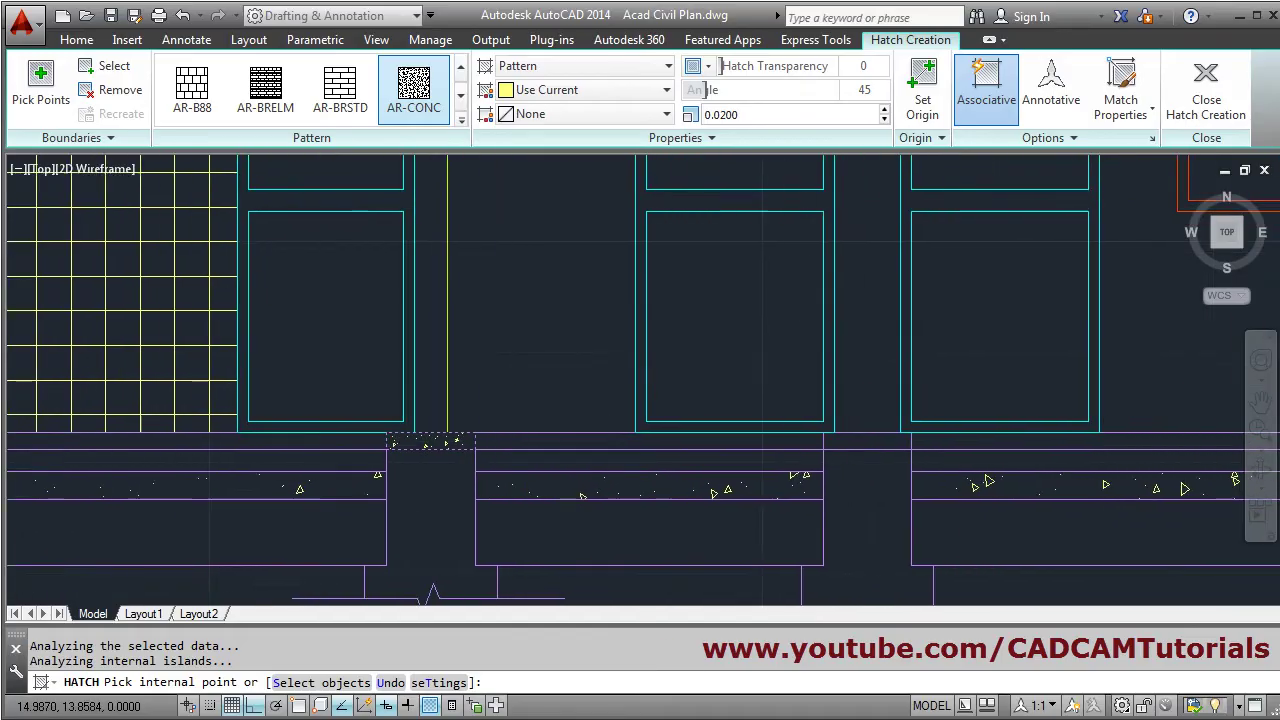
middle_click_drag(907, 515, 213, 490)
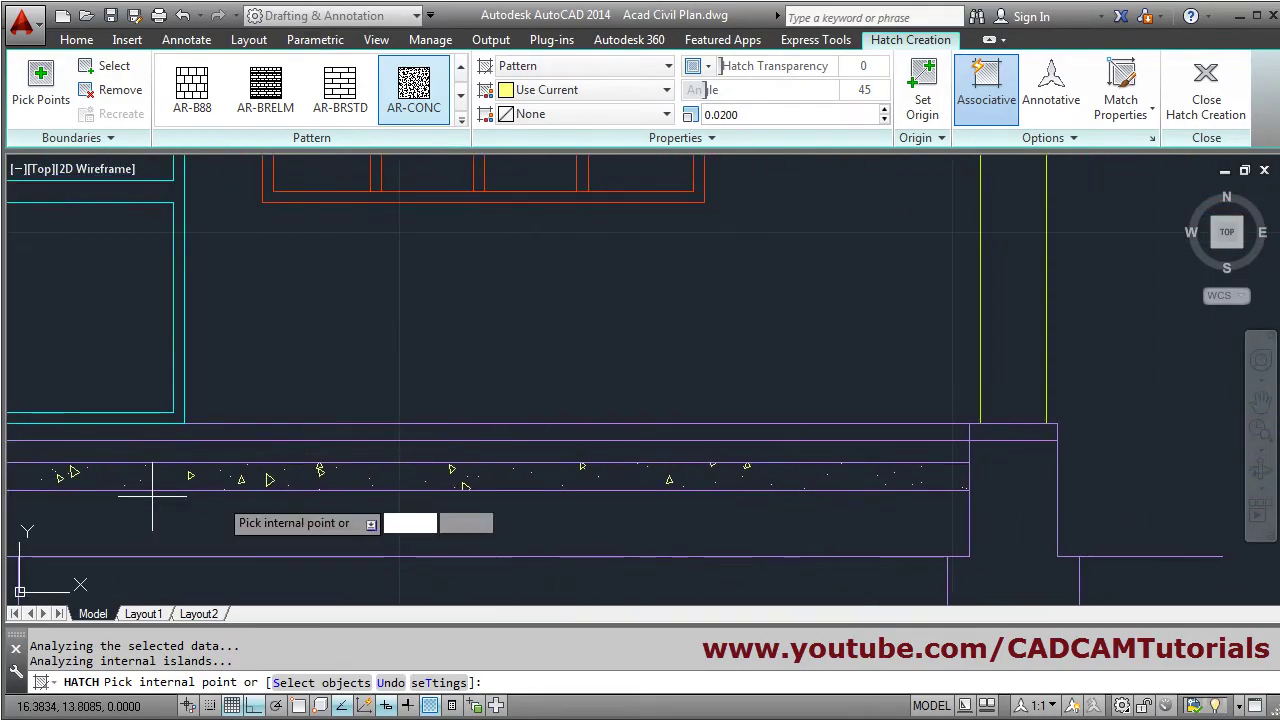
scroll(962, 492, "down", 3)
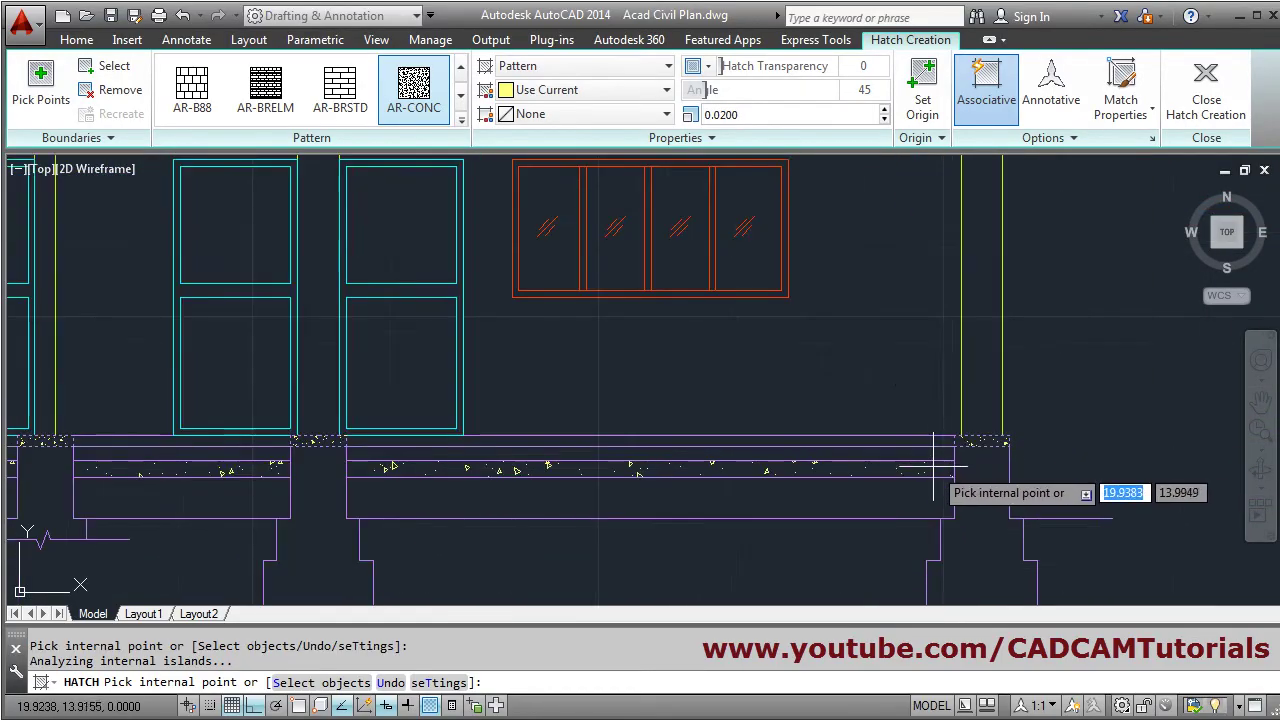
left_click(1205, 90)
scroll(914, 388, "down", 3)
scroll(863, 474, "up", 3)
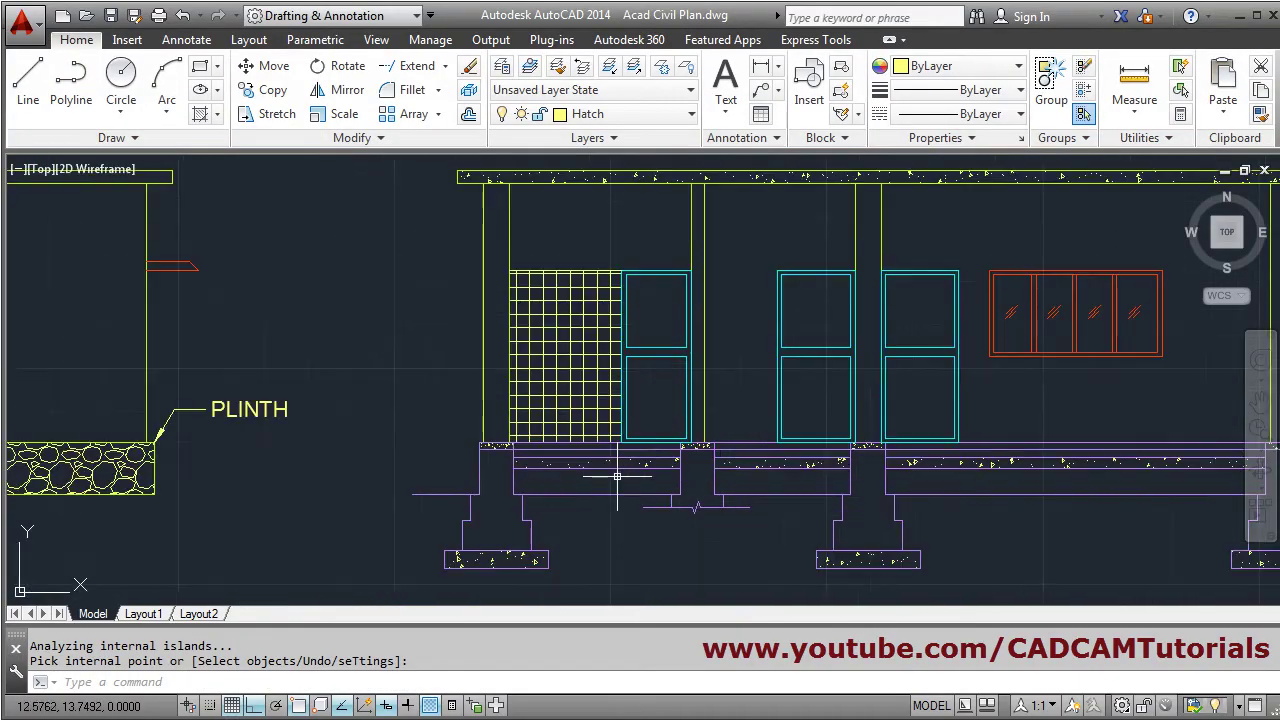
Step: Centre the building elevation and review the reference section PDF before returning to the drawing
mouse_move(649, 496)
middle_mouse_down()
mouse_move(646, 509)
mouse_move(523, 517)
mouse_move(507, 558)
middle_mouse_up()
scroll(243, 294, "up", 2)
scroll(274, 334, "down", 4)
scroll(430, 355, "up", 4)
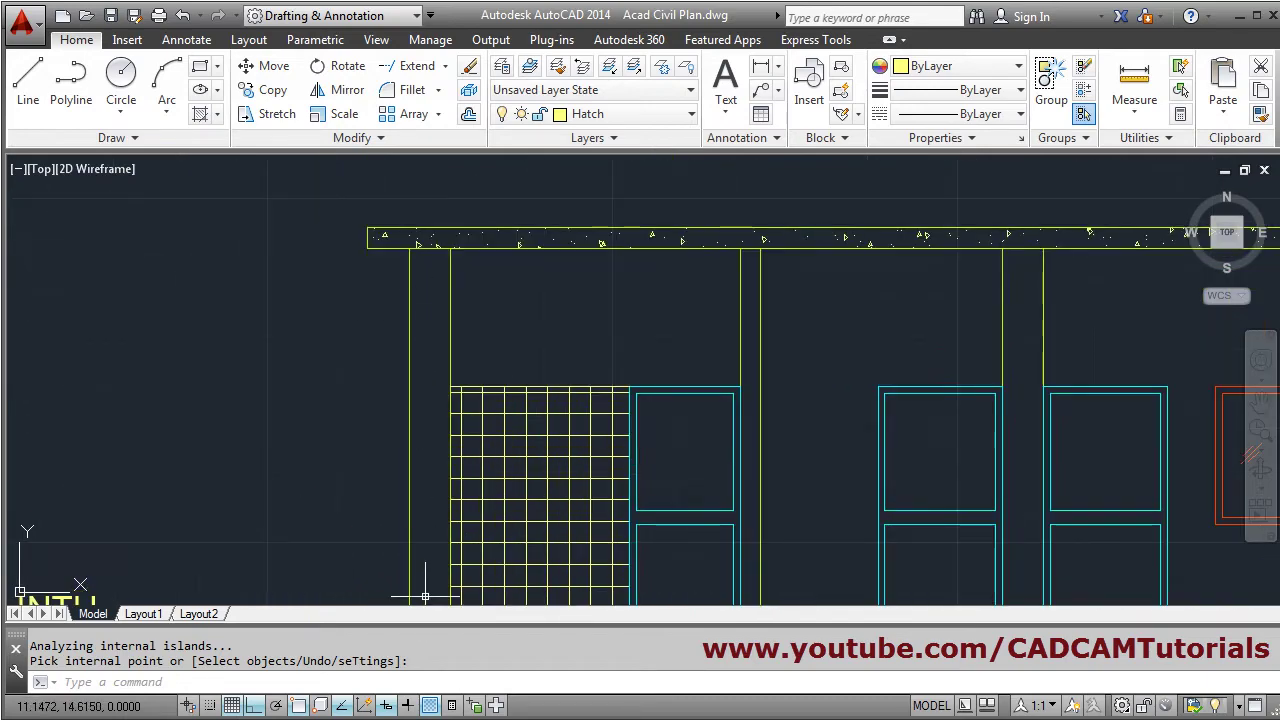
key("alt+Tab")
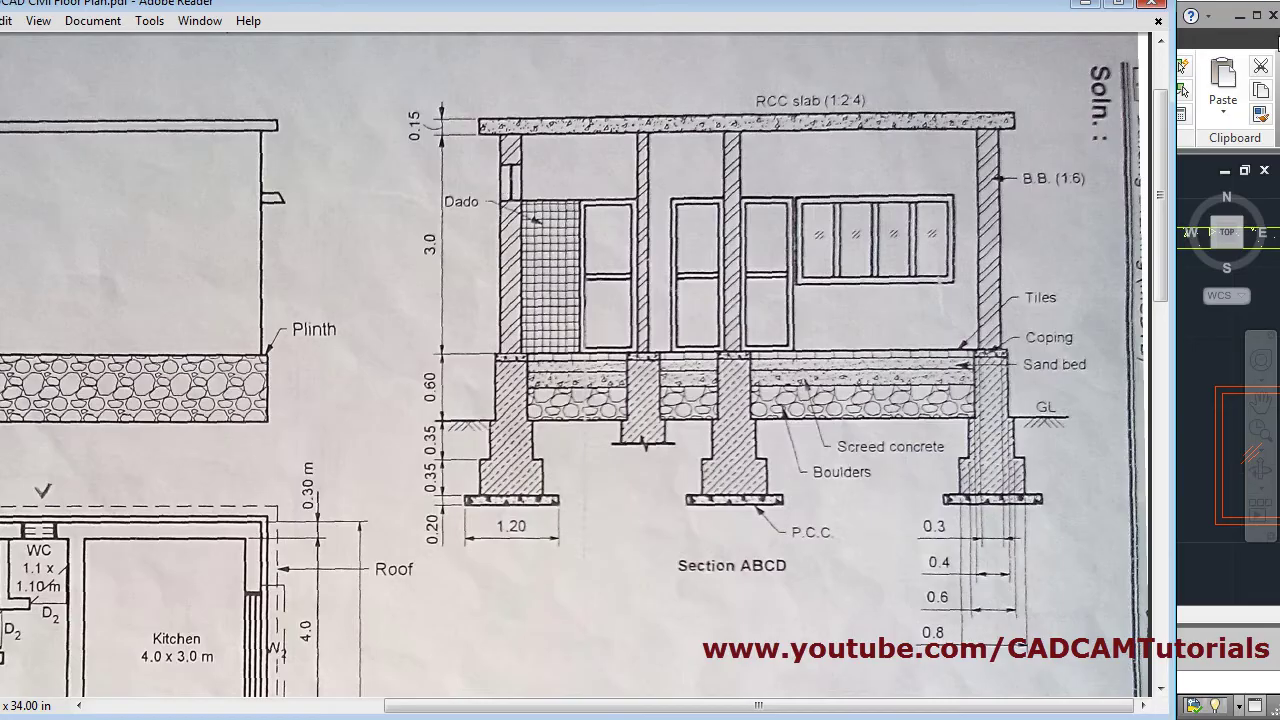
left_click(1088, 8)
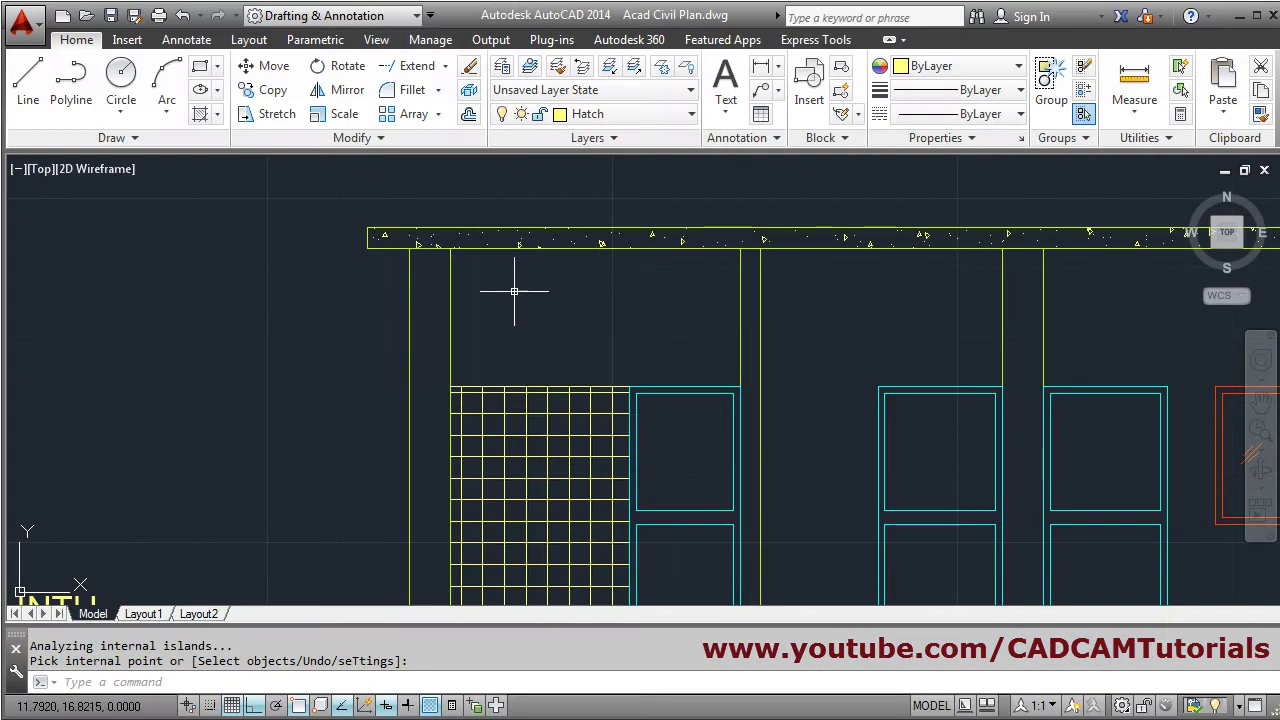
scroll(383, 336, "up", 2)
Step: On the Window layer, draw a line from the dado grid's top corner to the wall's outer edge
left_click(625, 113)
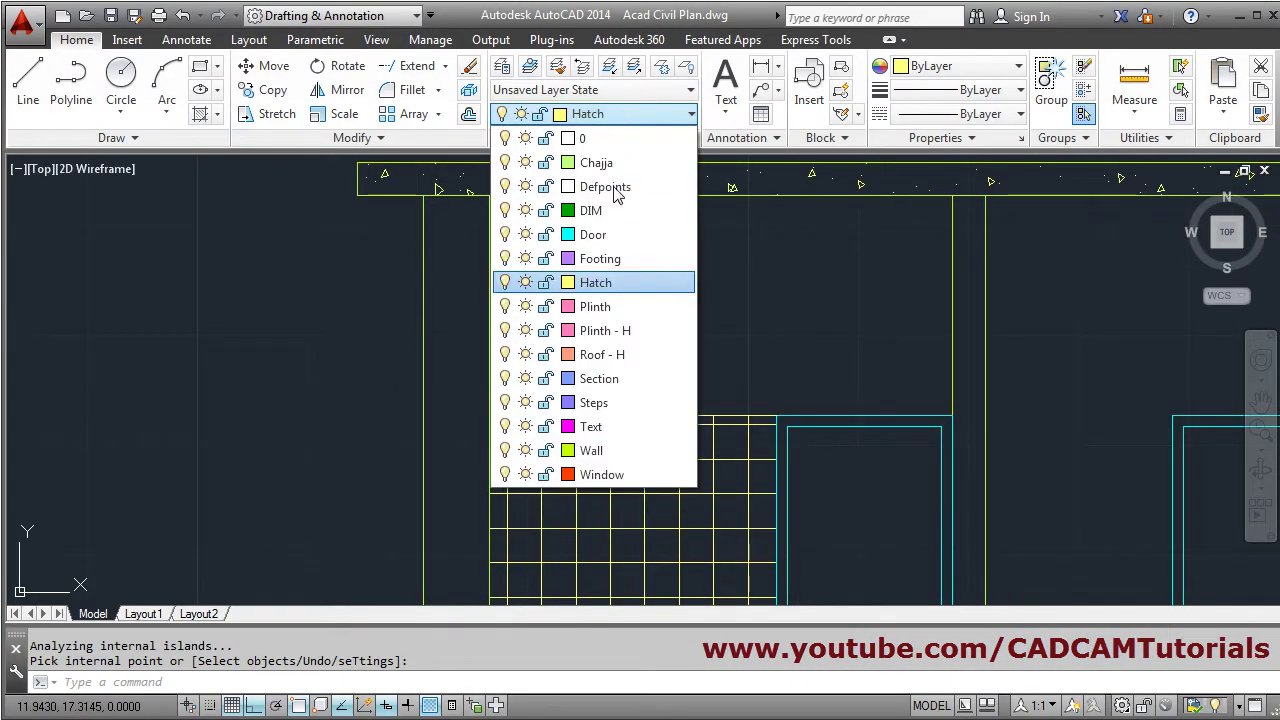
left_click(602, 474)
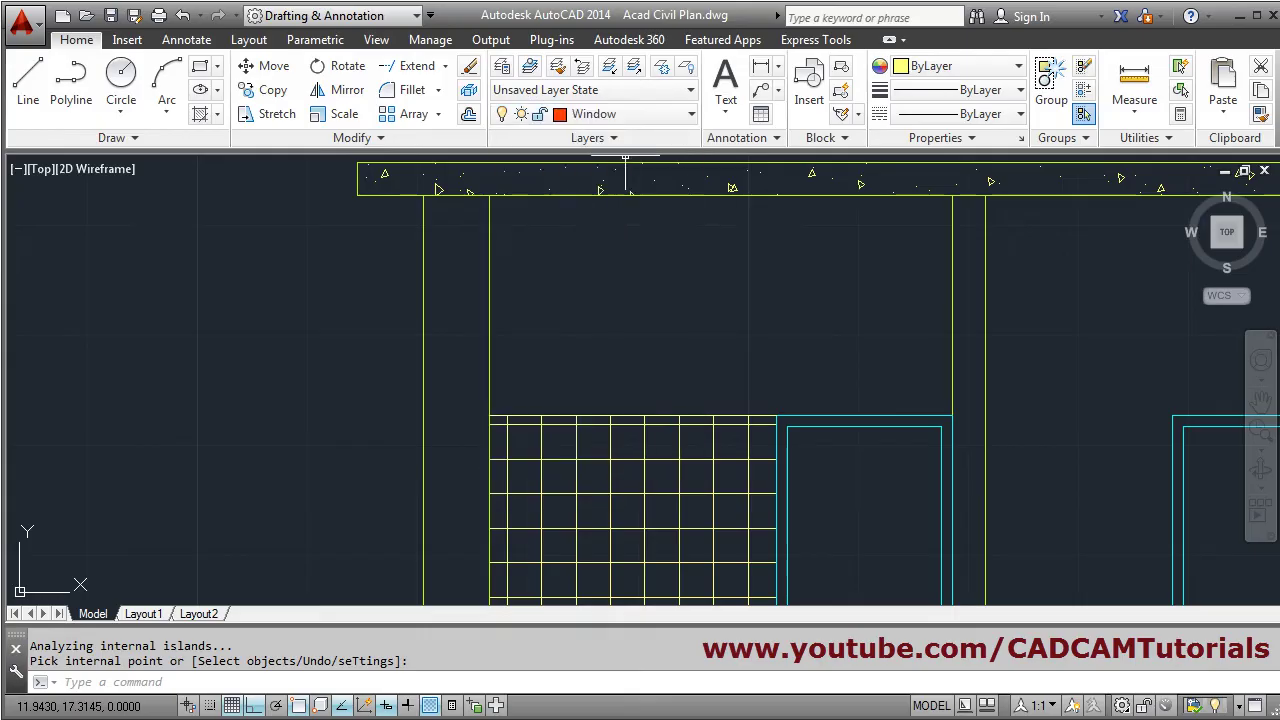
left_click(22, 97)
scroll(471, 423, "up", 3)
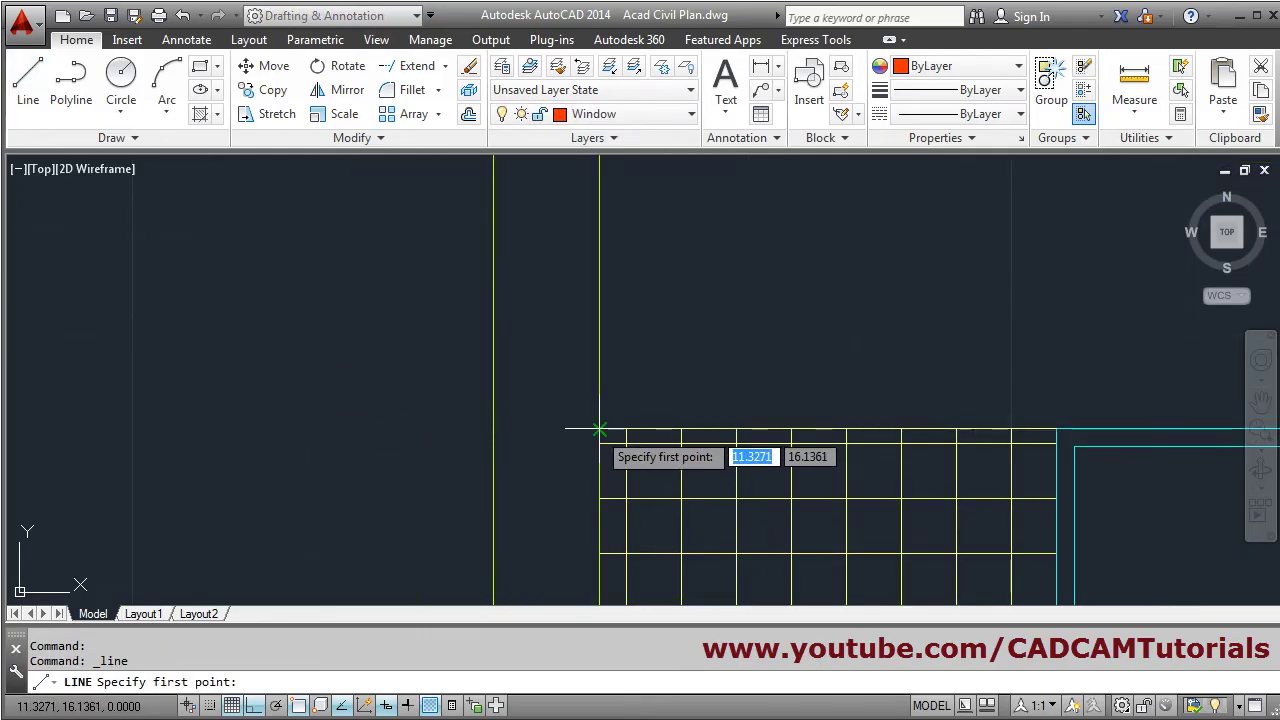
left_click(599, 429)
scroll(500, 443, "down", 3)
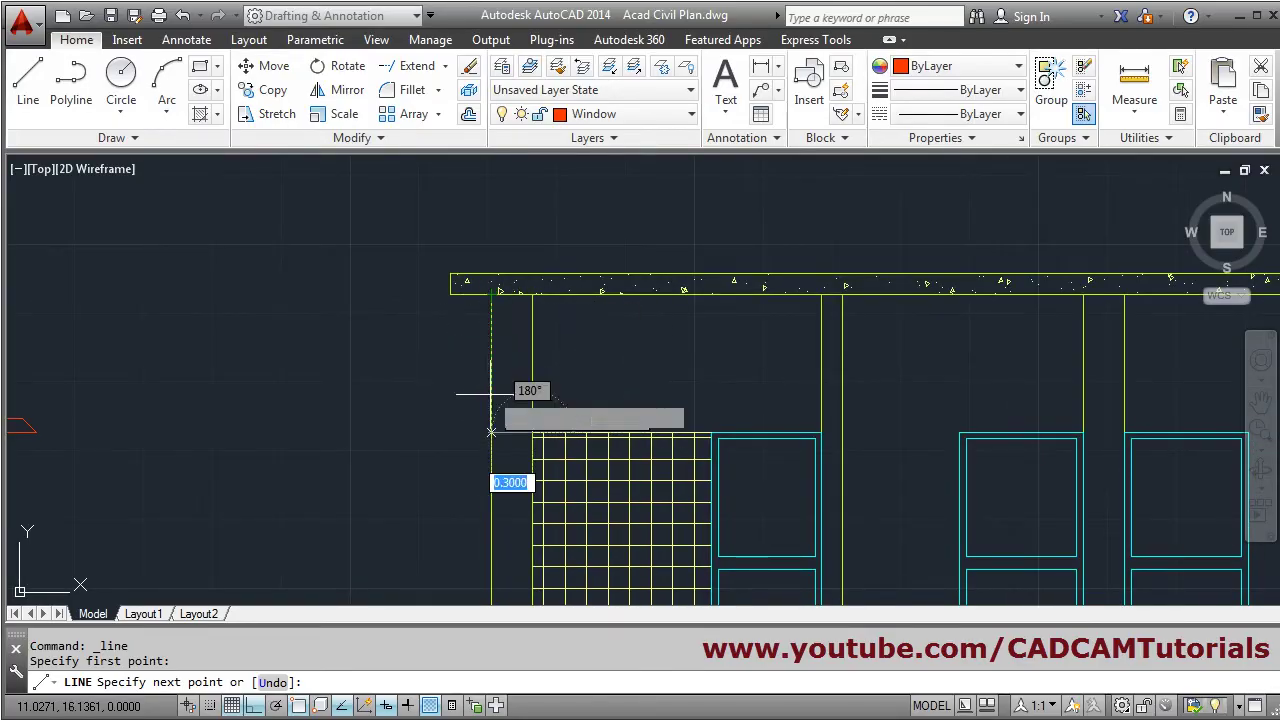
left_click(490, 432)
scroll(540, 400, "up", 5)
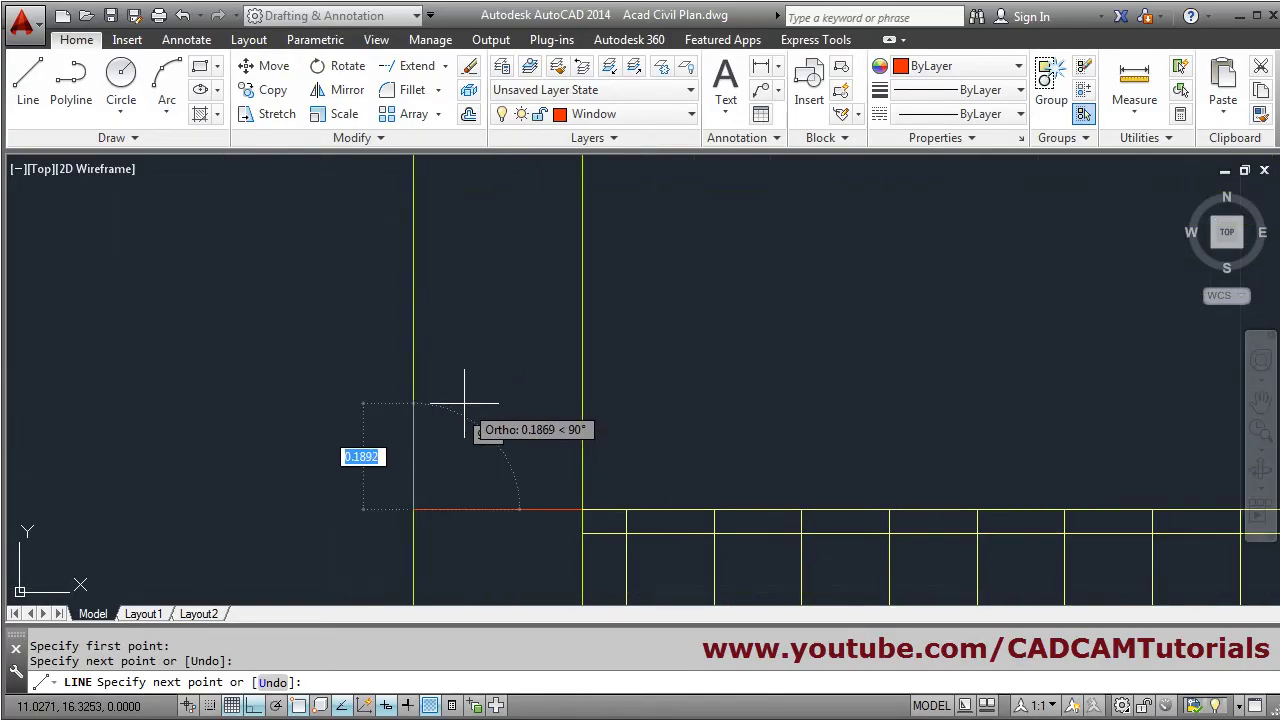
key("Return")
scroll(614, 406, "down", 3)
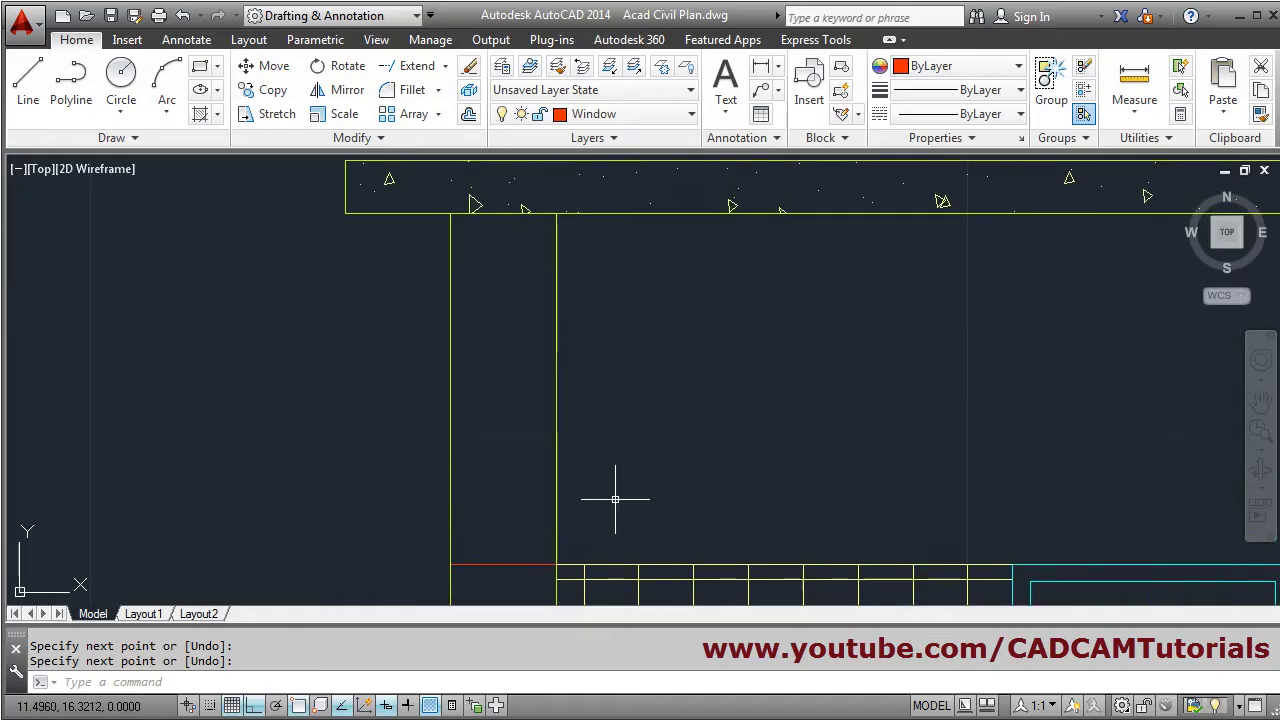
Step: Draw a 0.6-unit upright line from the red line's middle
key("Return")
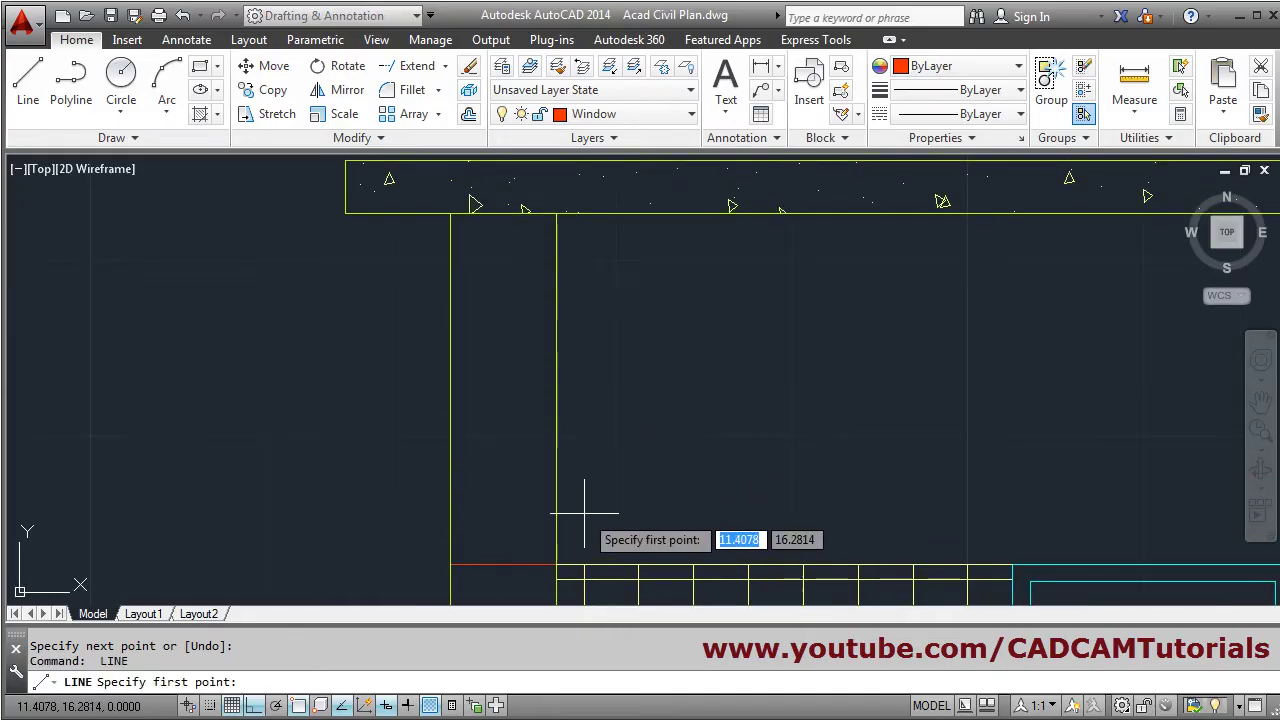
left_click(503, 565)
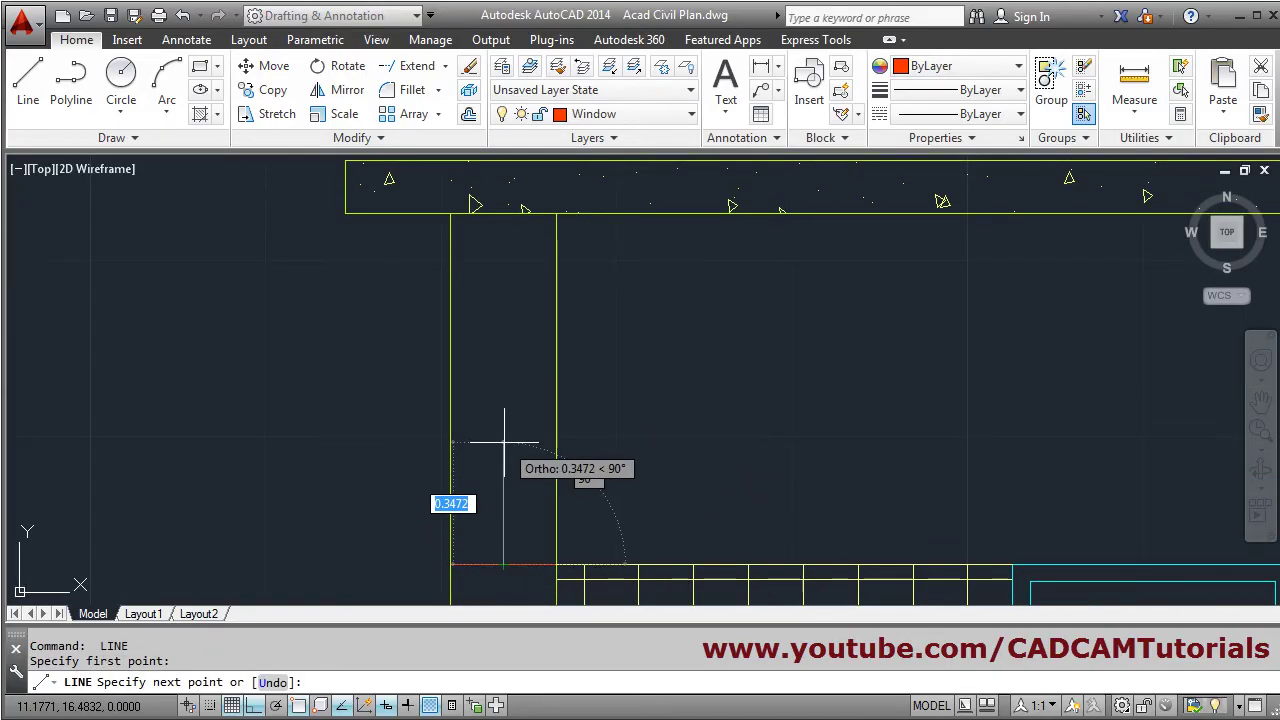
type(".")
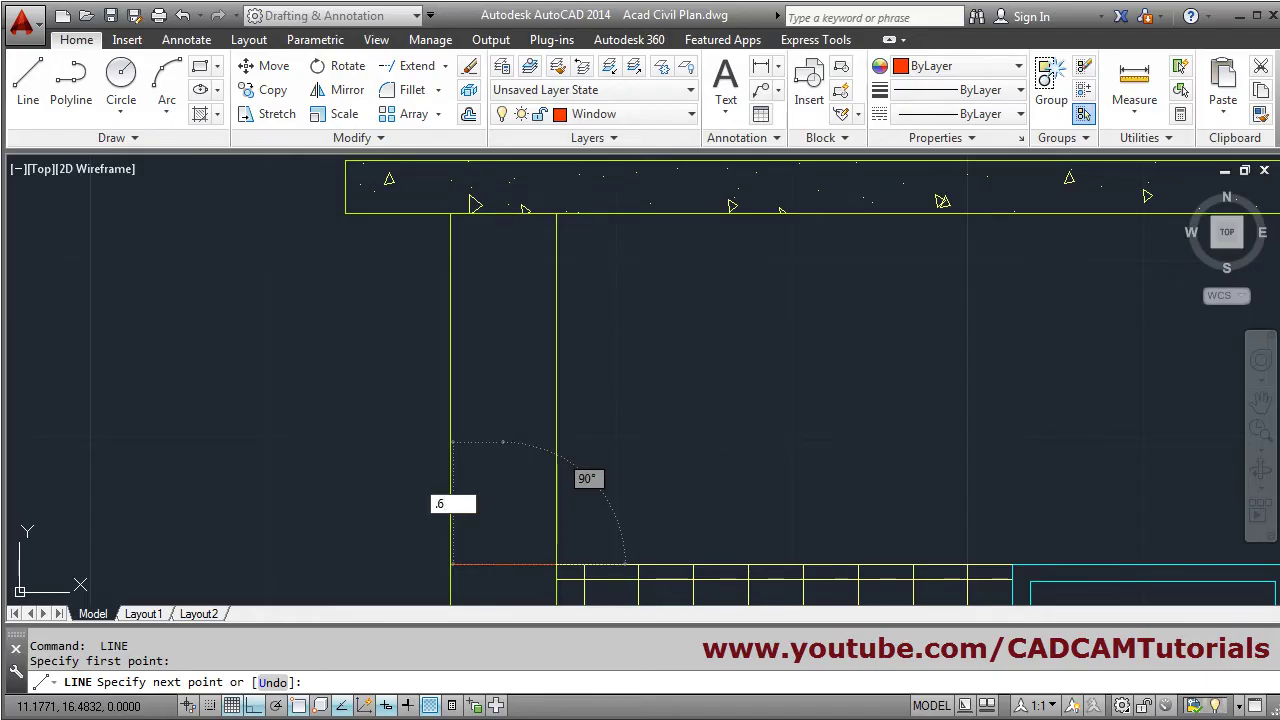
type("6")
key("Return")
key("Return")
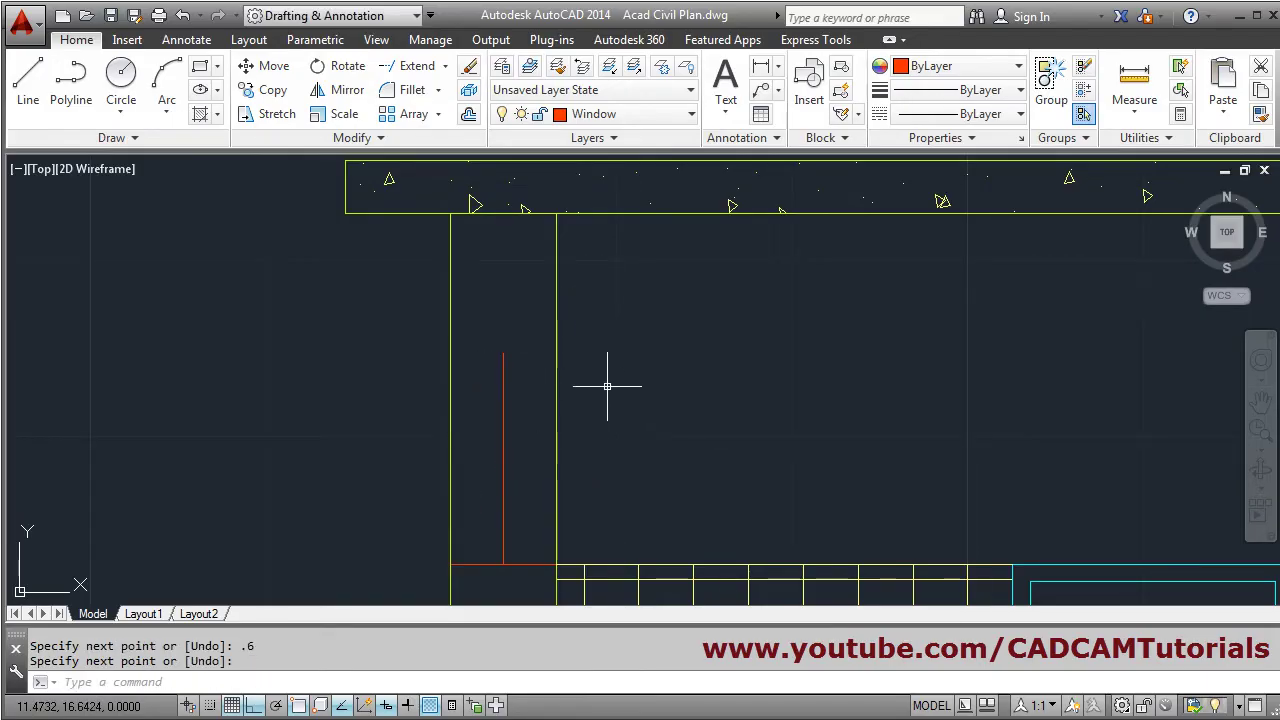
Step: Copy the red horizontal line up to the top of the 0.6 line
left_click(266, 90)
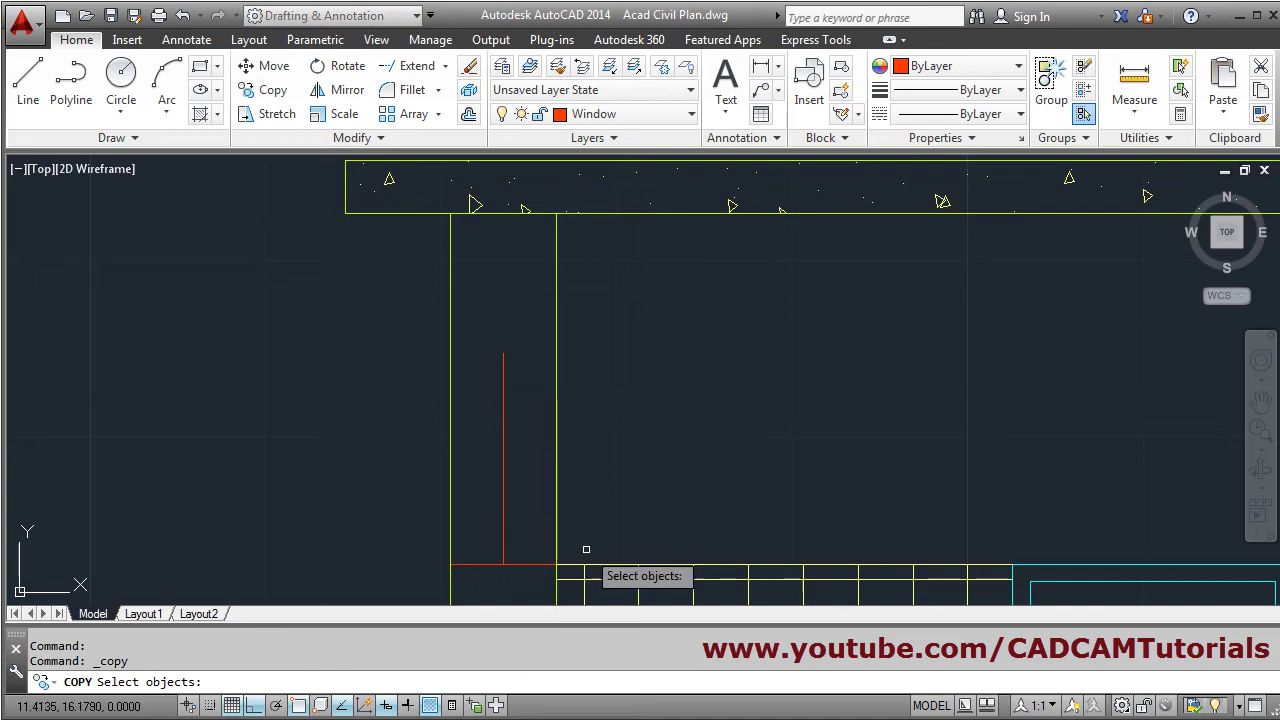
left_click(522, 565)
key("Return")
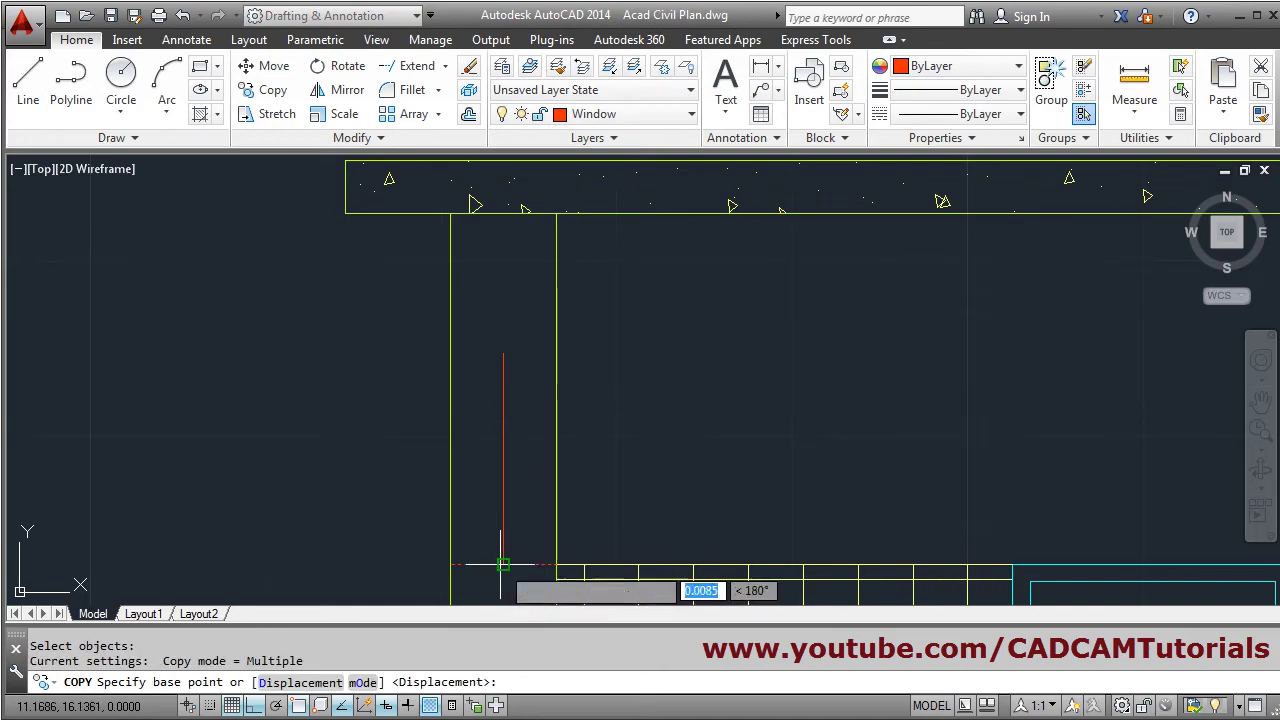
left_click(503, 565)
left_click(503, 352)
key("Escape")
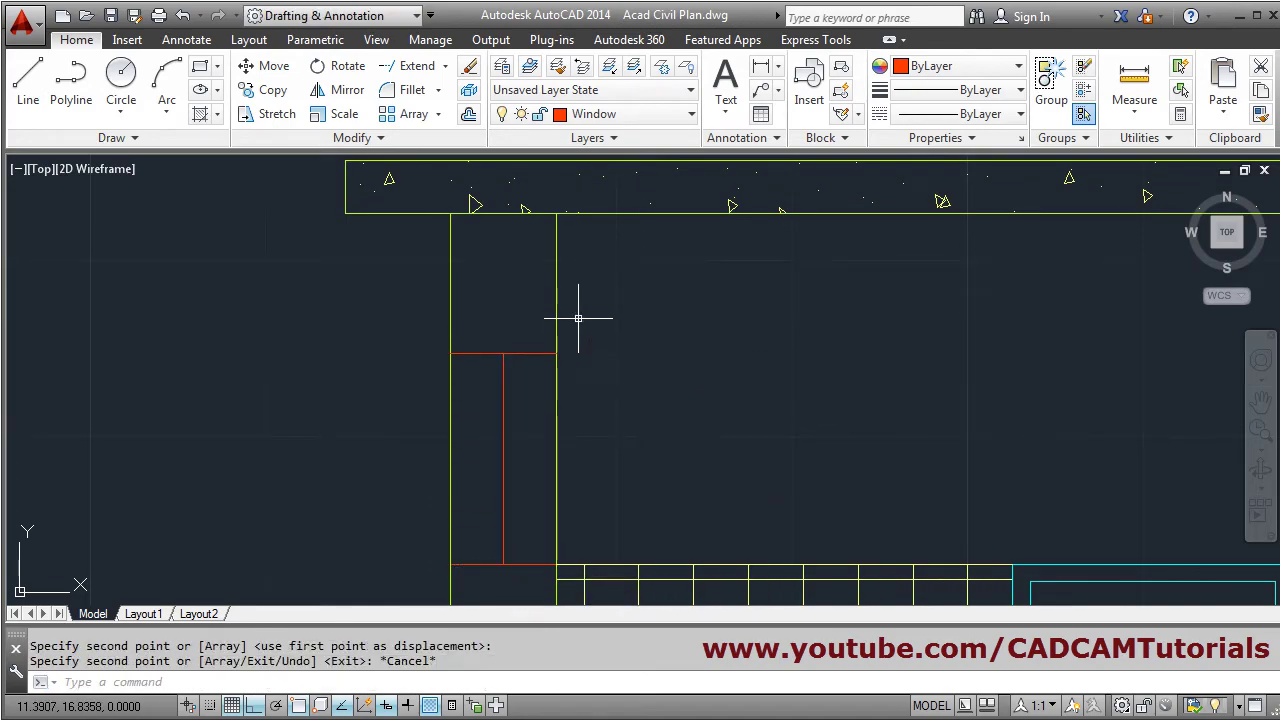
scroll(580, 278, "down", 6)
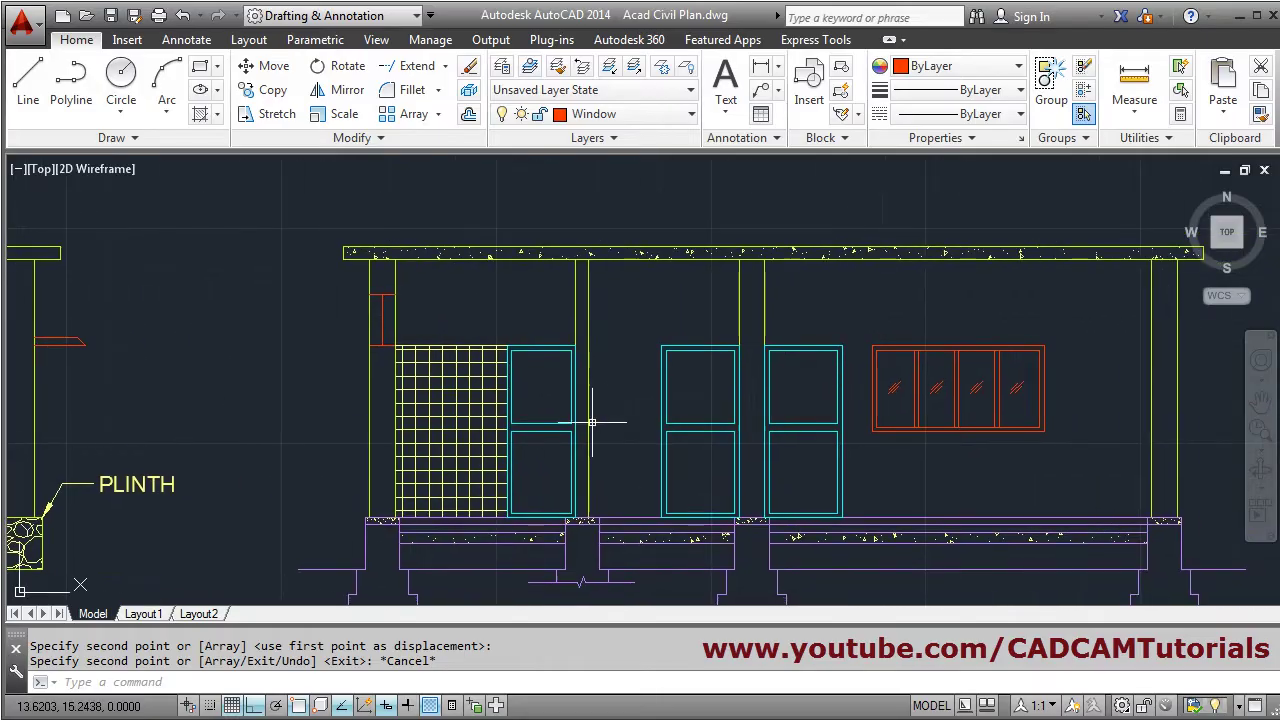
middle_click_drag(814, 466, 760, 458)
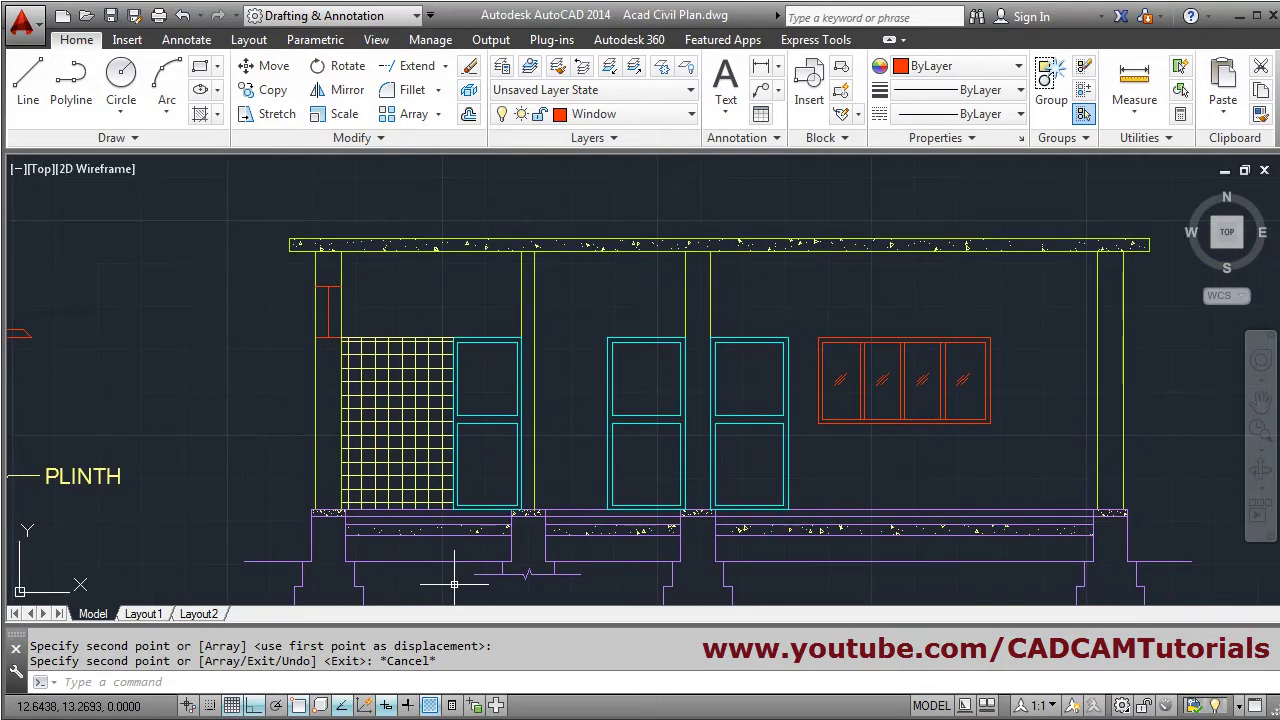
key("alt+Tab")
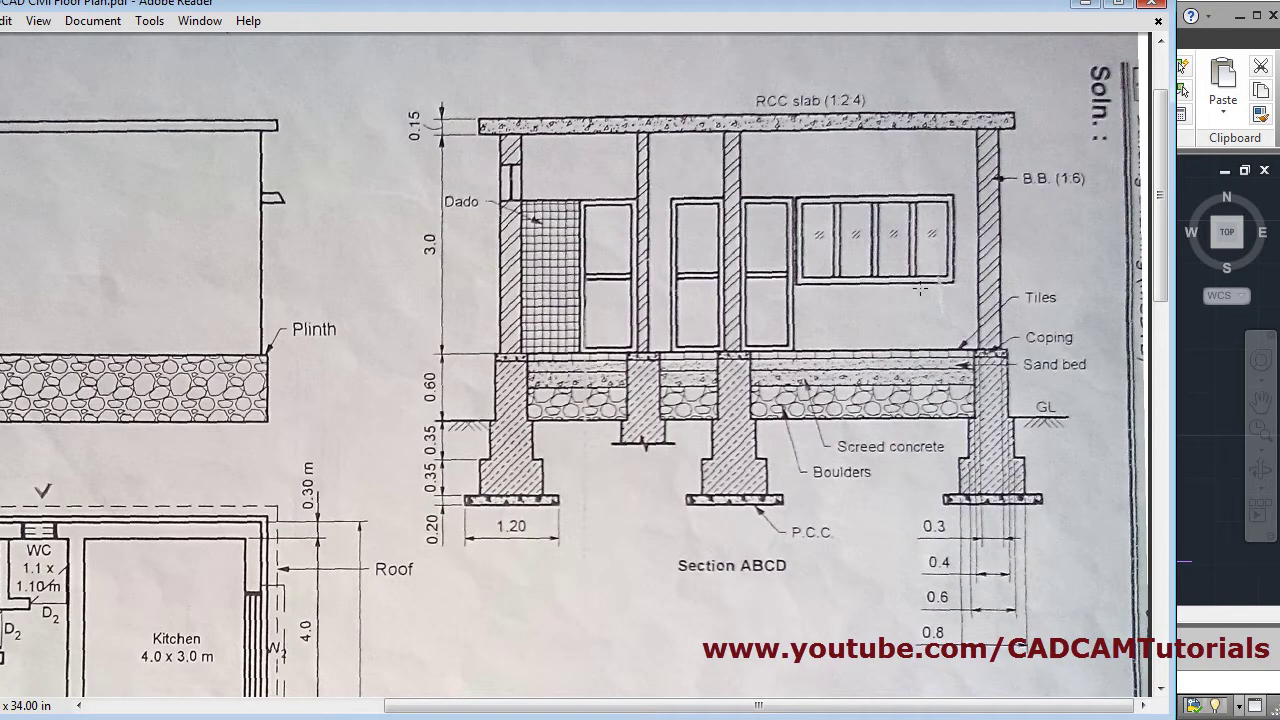
left_click(1088, 8)
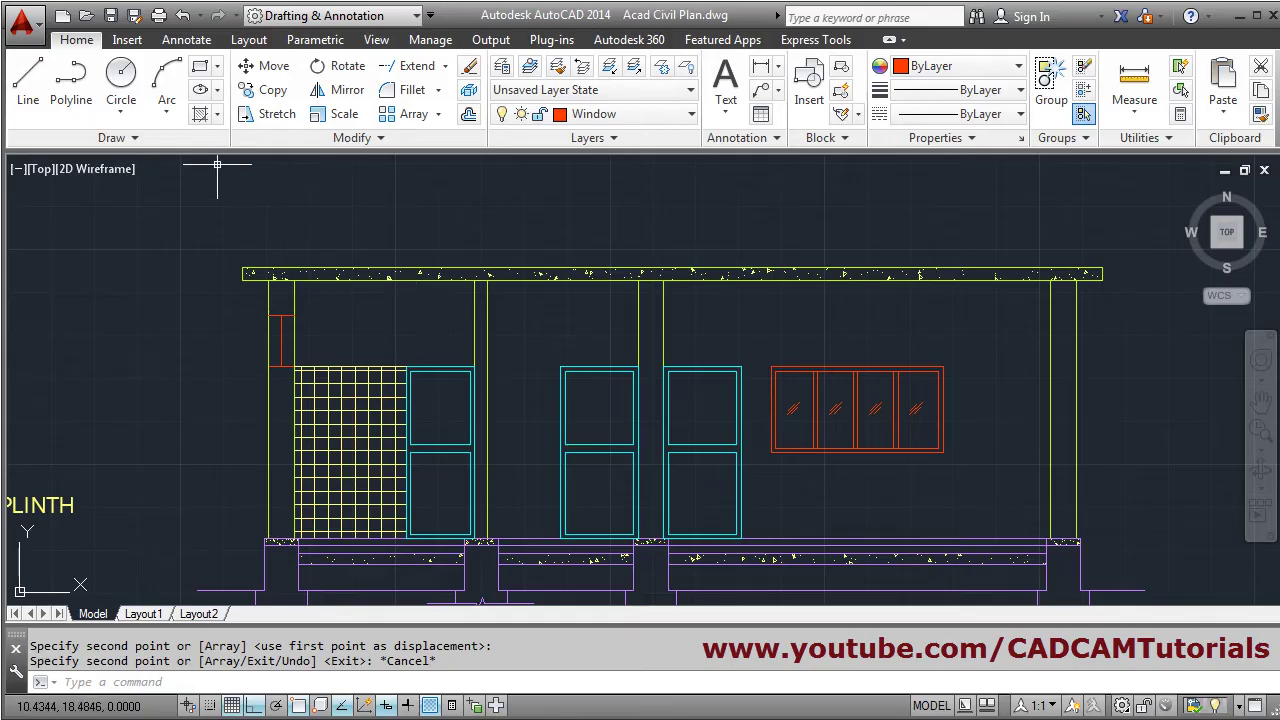
Step: Pick the ANSI32 pattern and fill the five wall pieces and columns between the doors
left_click(201, 113)
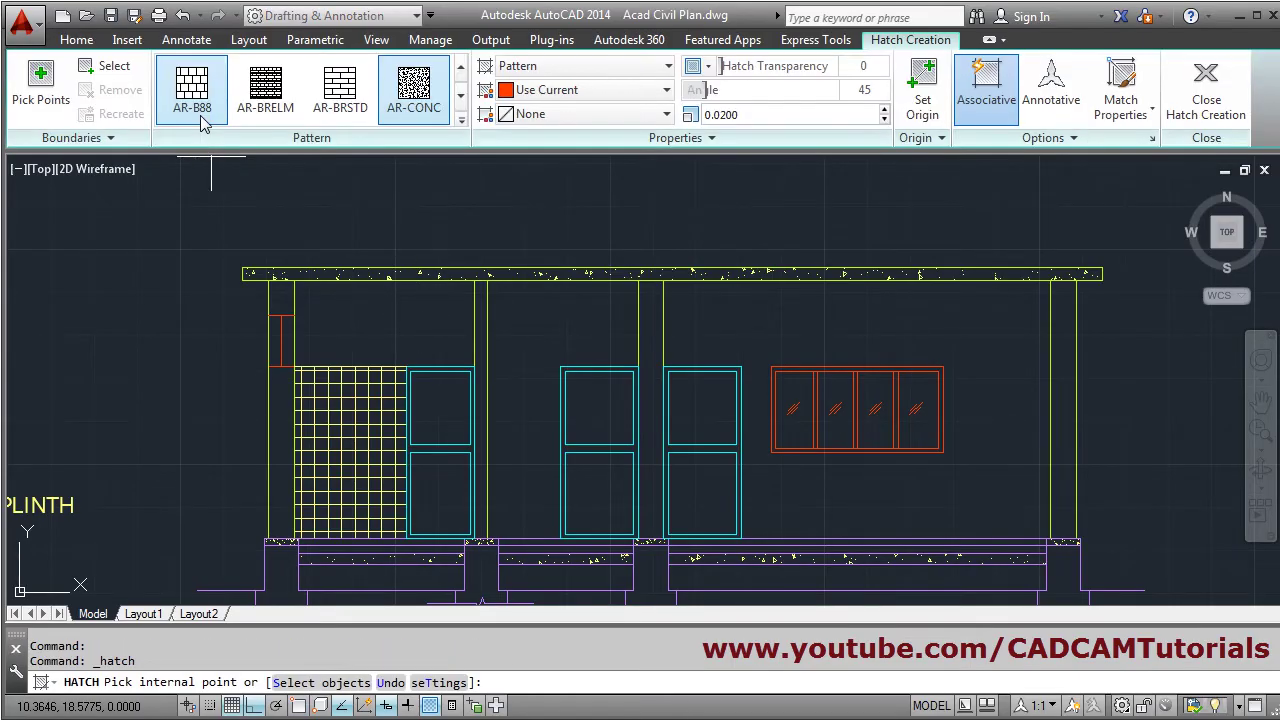
left_click(461, 119)
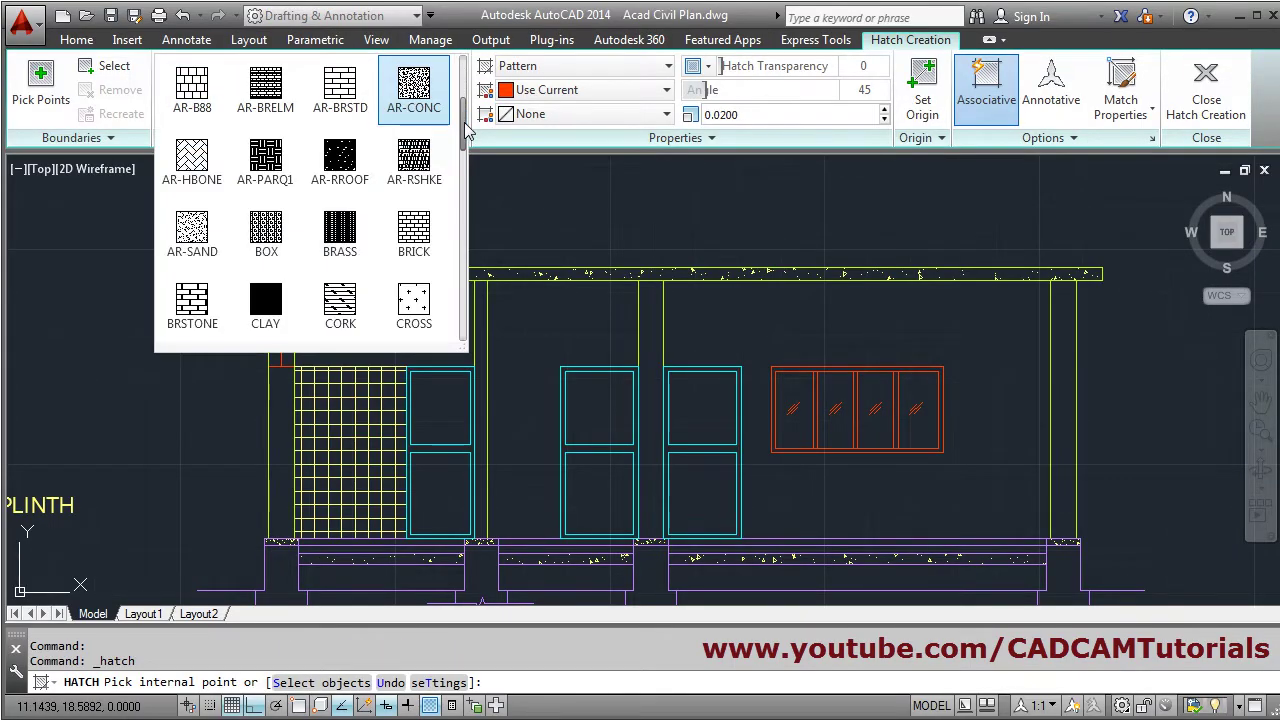
scroll(360, 203, "up", 3)
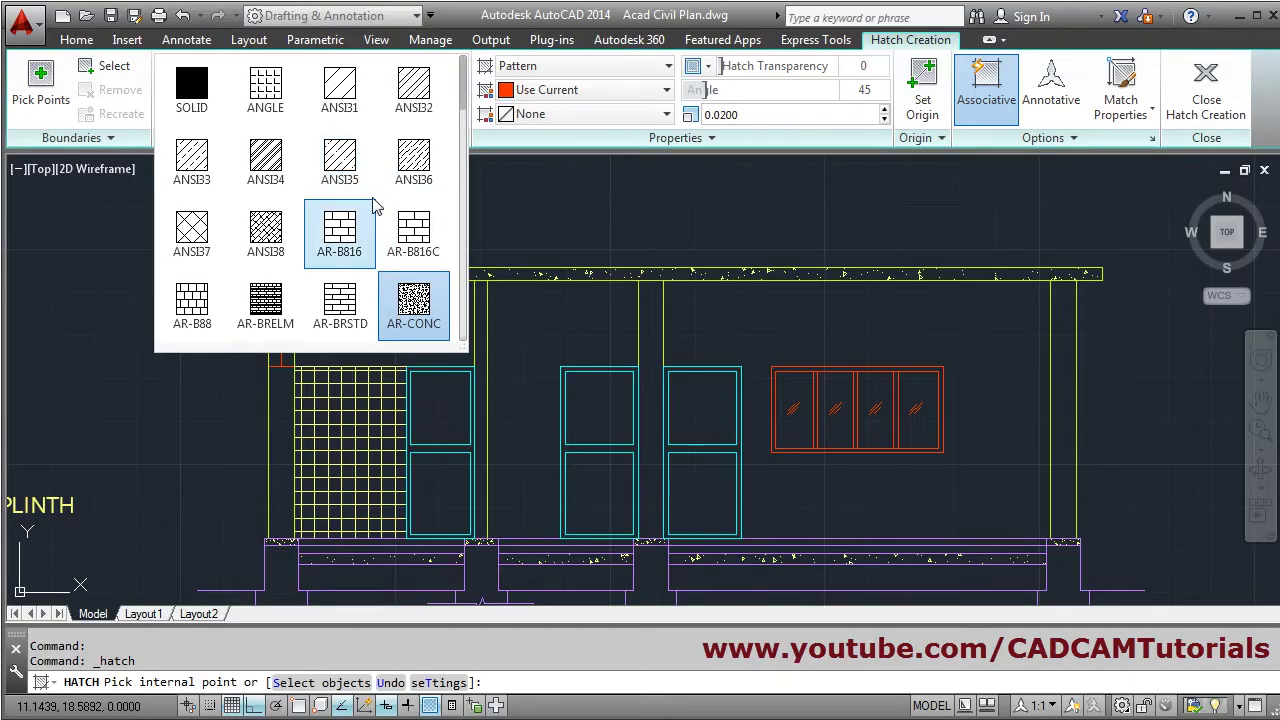
left_click(418, 92)
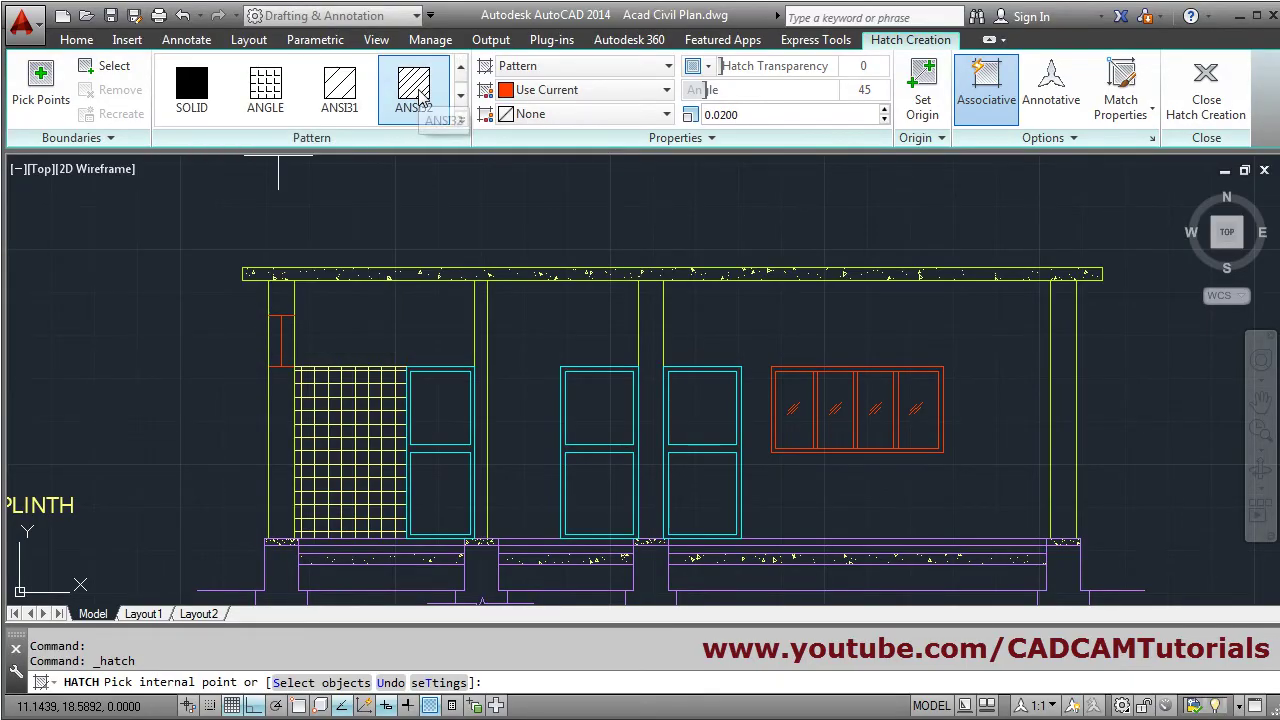
left_click(281, 296)
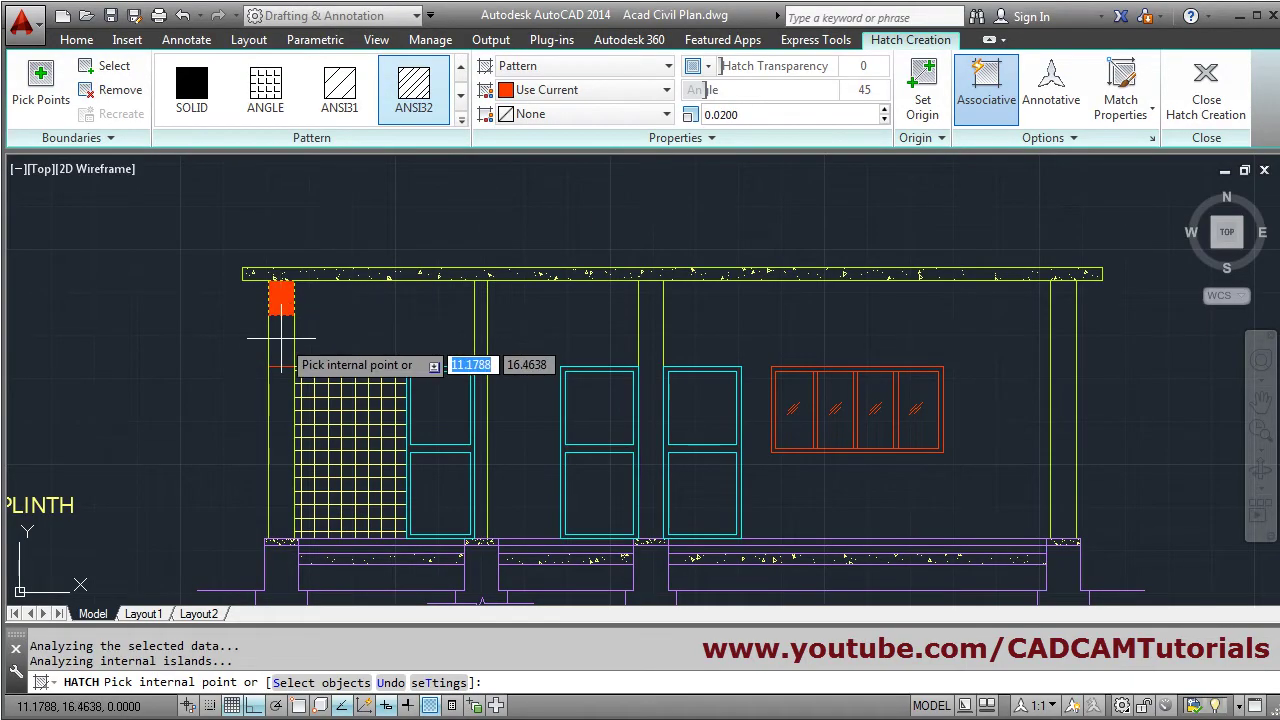
left_click(280, 415)
left_click(481, 335)
left_click(651, 338)
left_click(1063, 360)
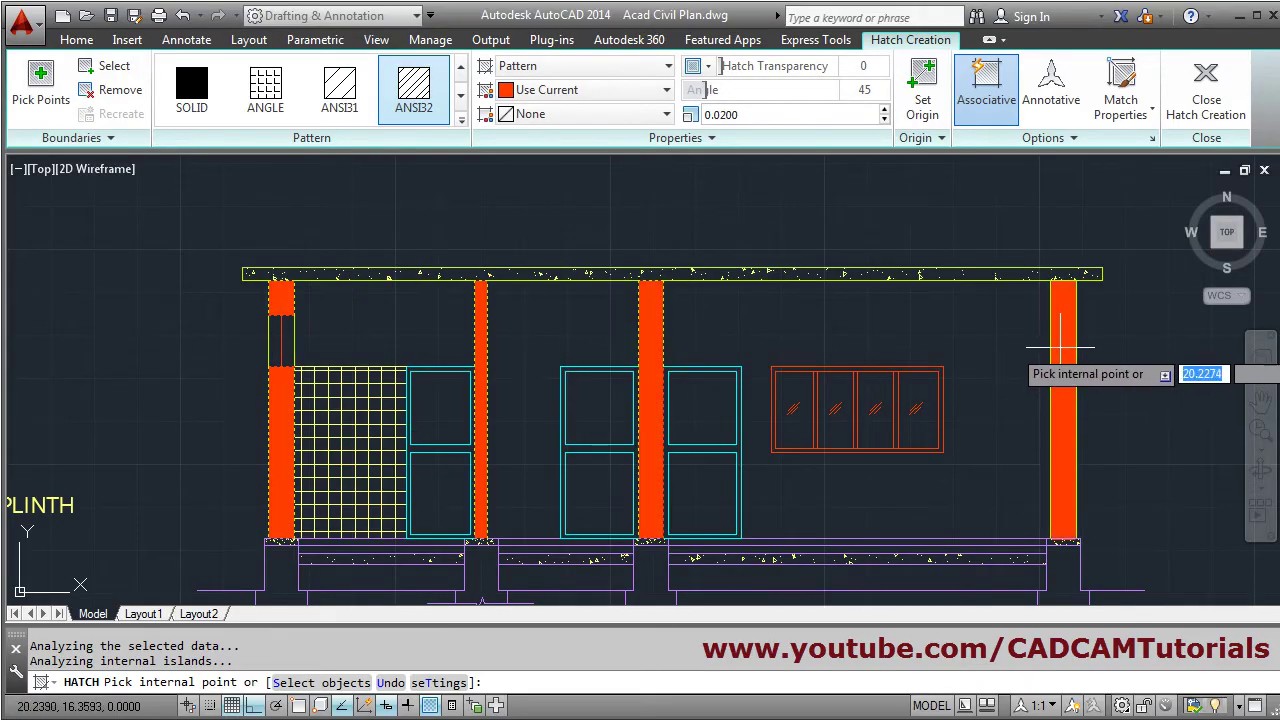
Step: Set the wall hatch to angle 0 and scale 0.5, then finish hatch creation
left_click(755, 116)
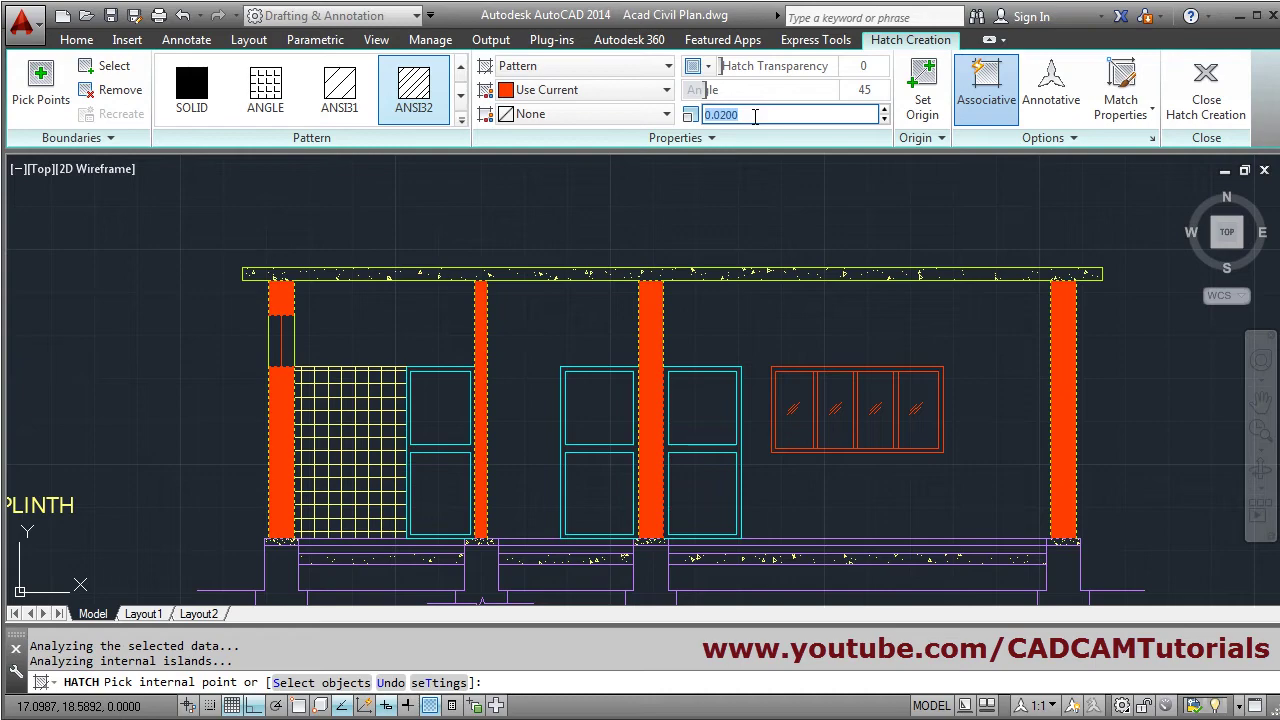
type("2")
key("Return")
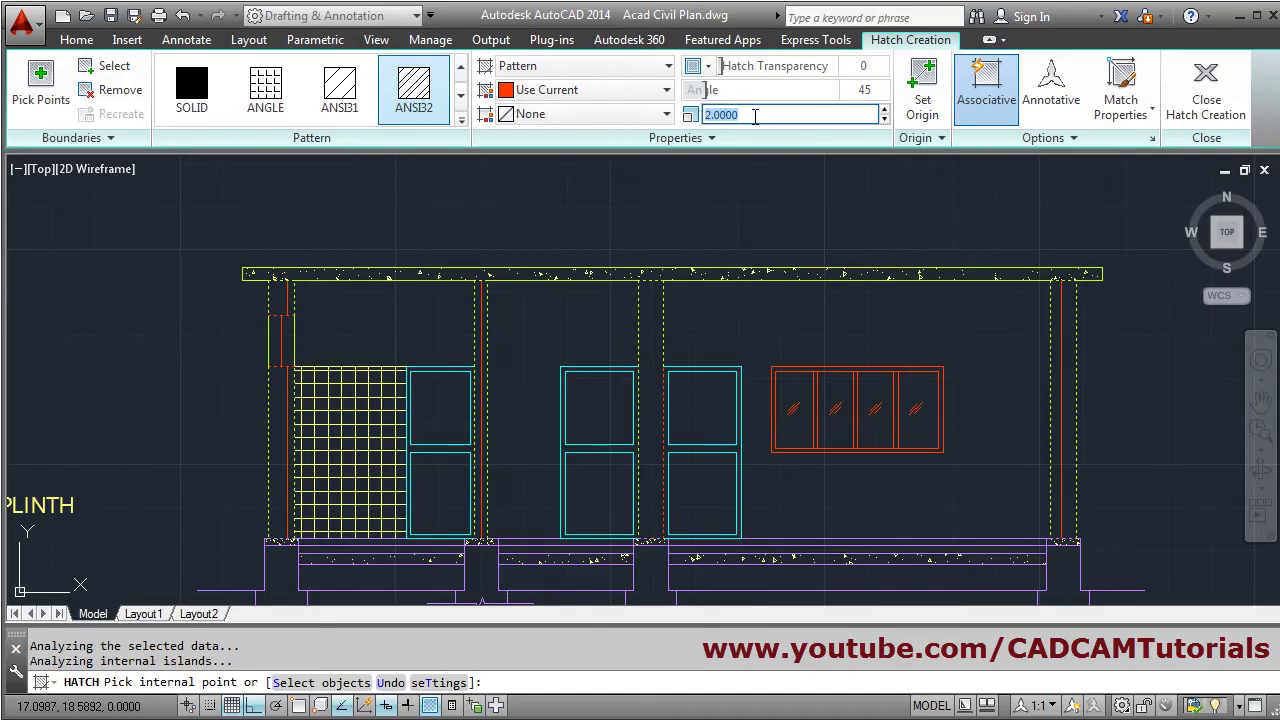
left_click(866, 93)
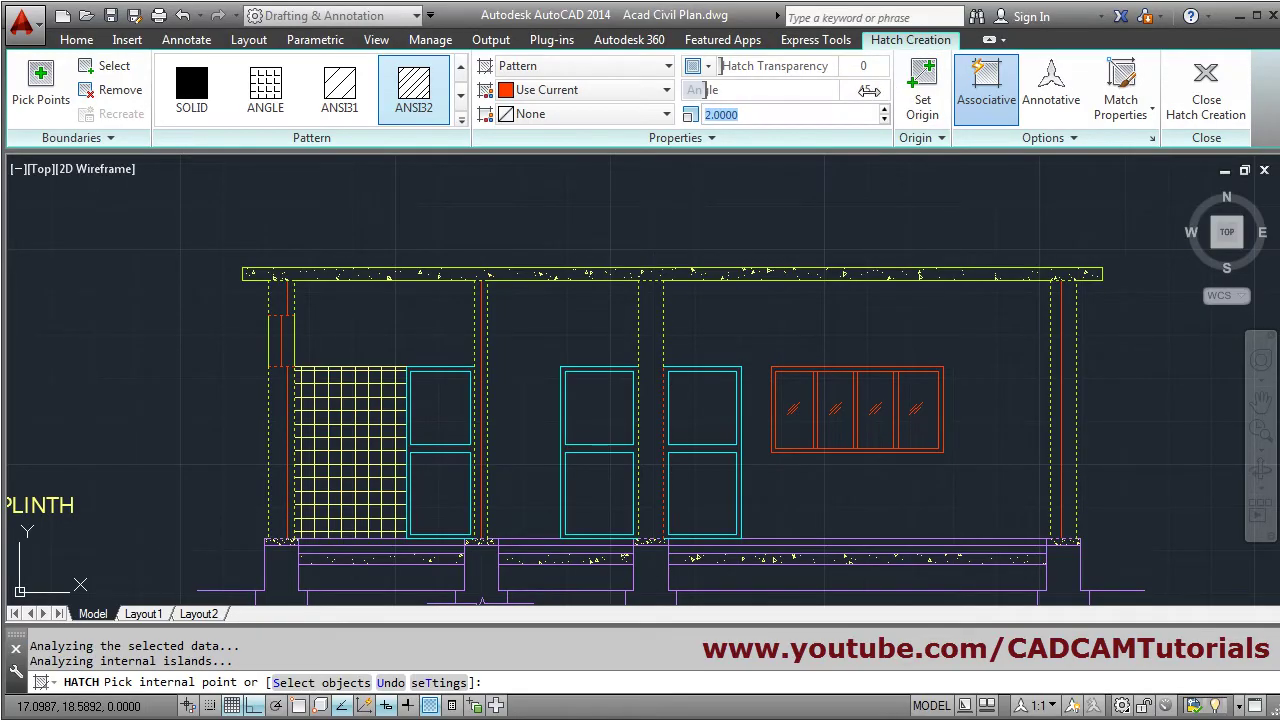
type("0")
key("Return")
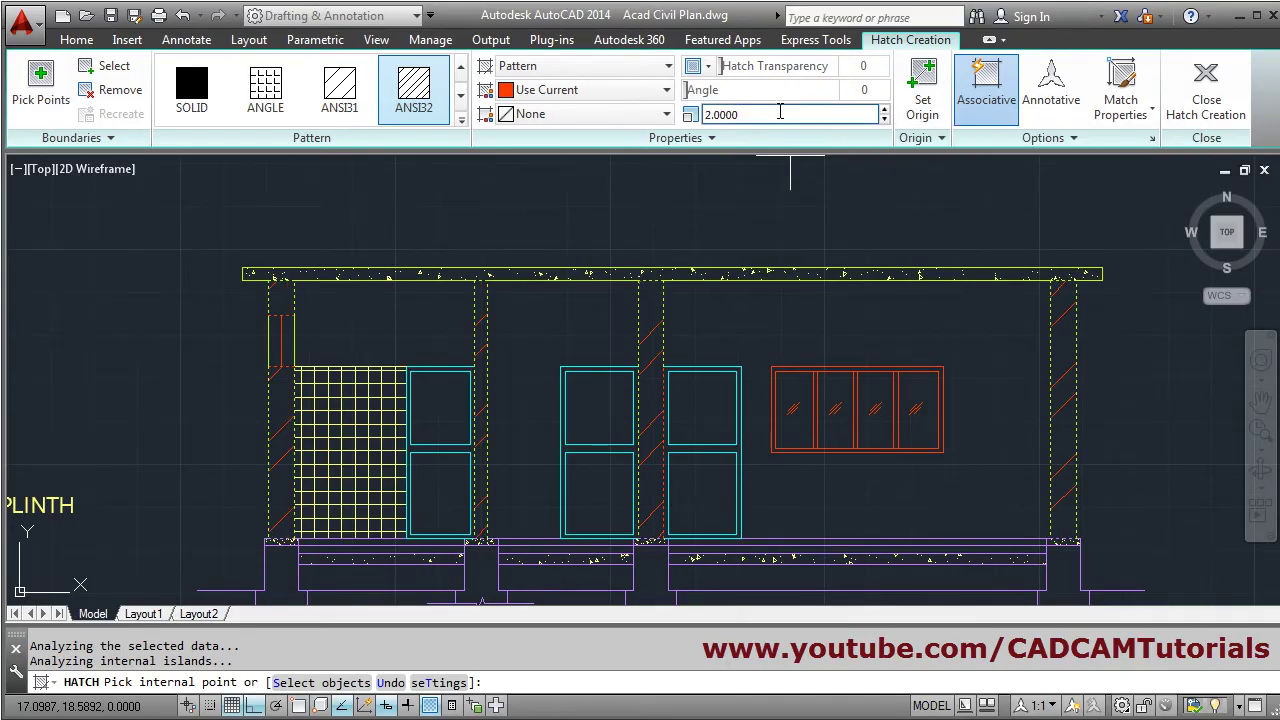
left_click(780, 112)
type("1")
key("Return")
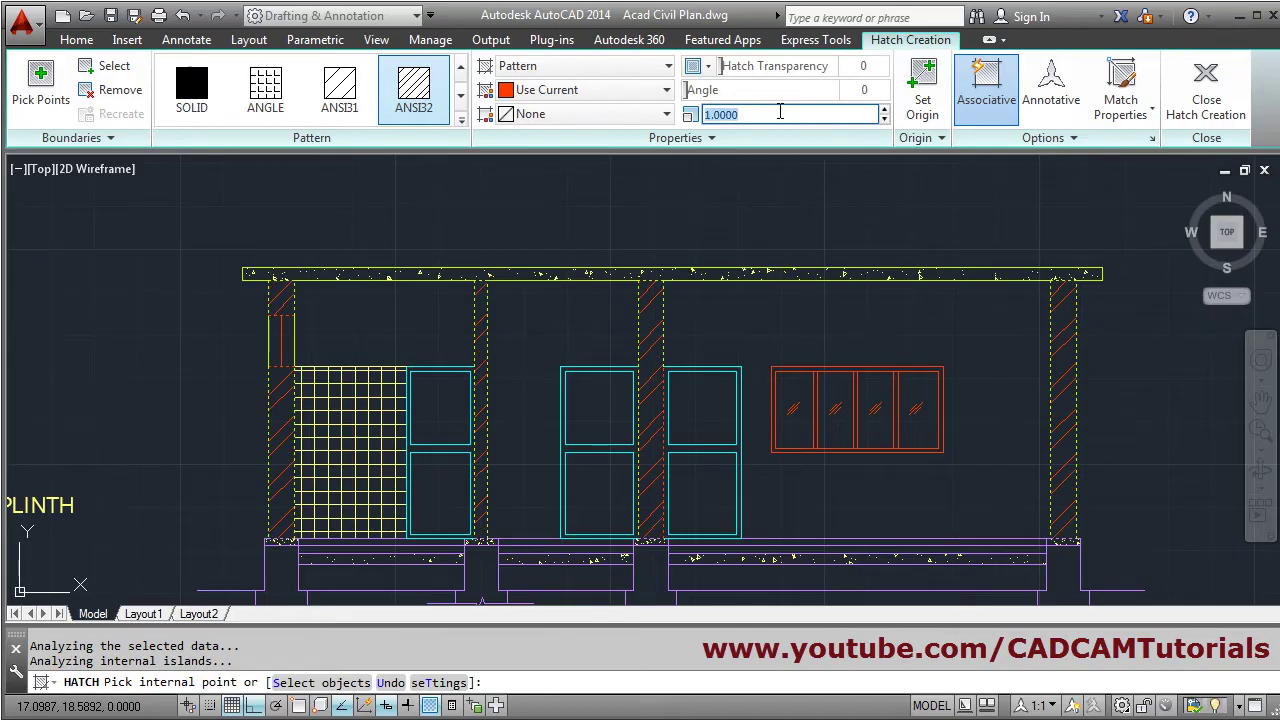
type("0.5")
key("Return")
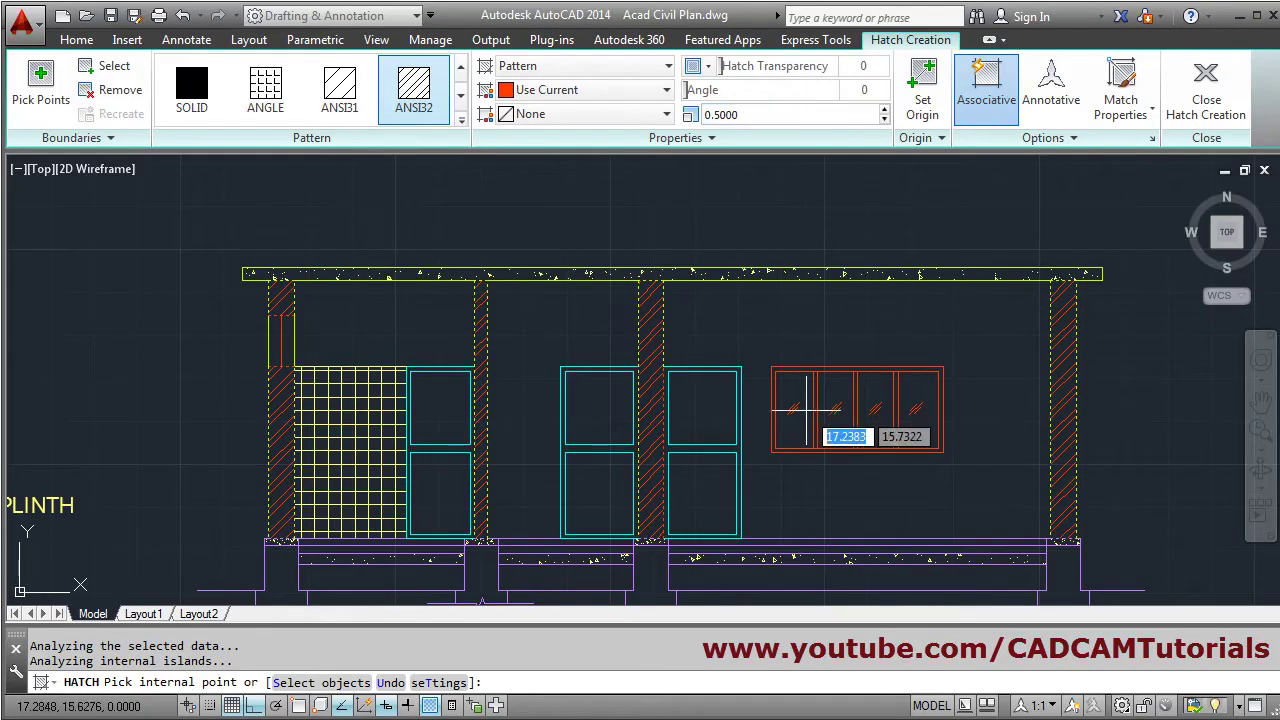
left_click(1205, 92)
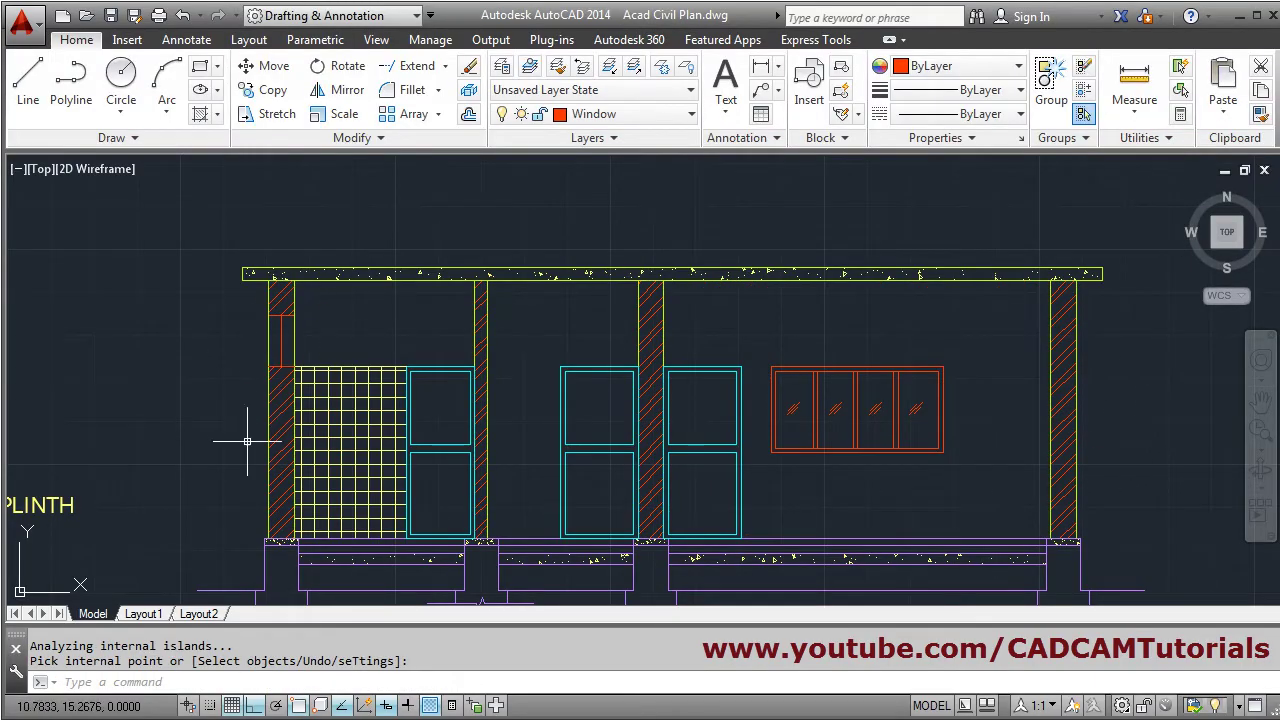
Step: Move the wall hatch onto the Hatch layer, then bring up the reference PDF
left_click(284, 387)
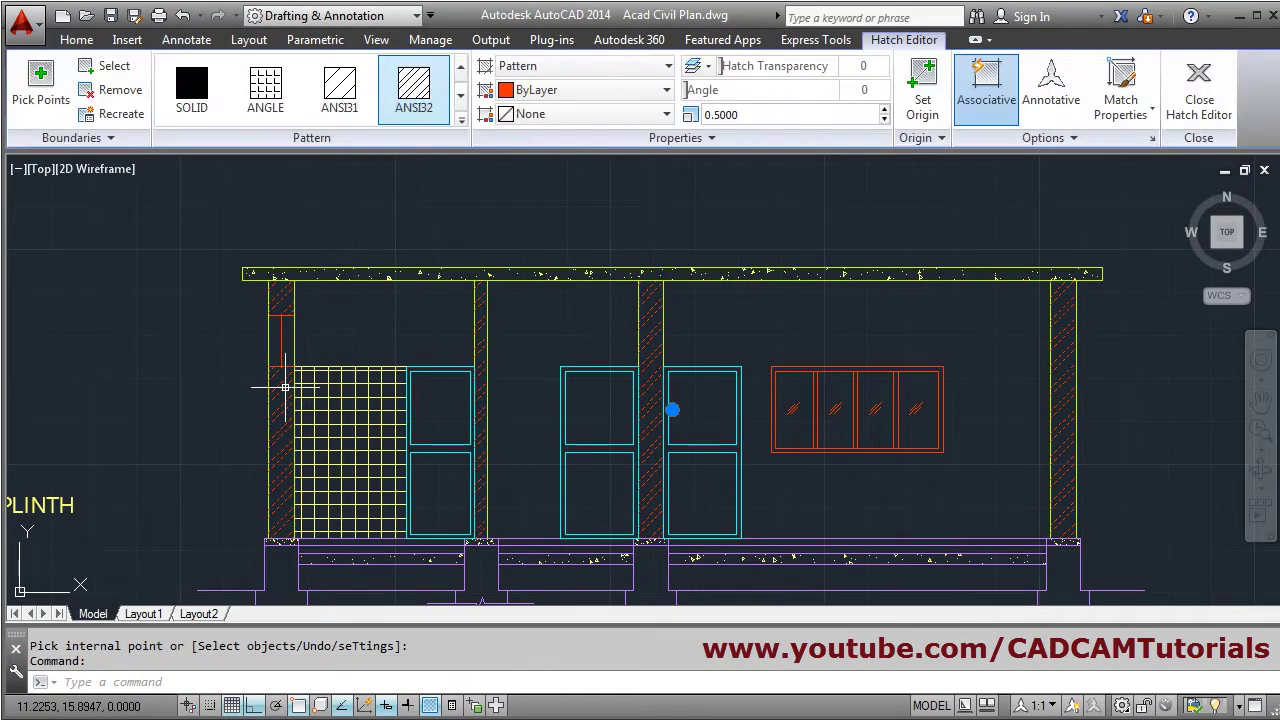
left_click(76, 42)
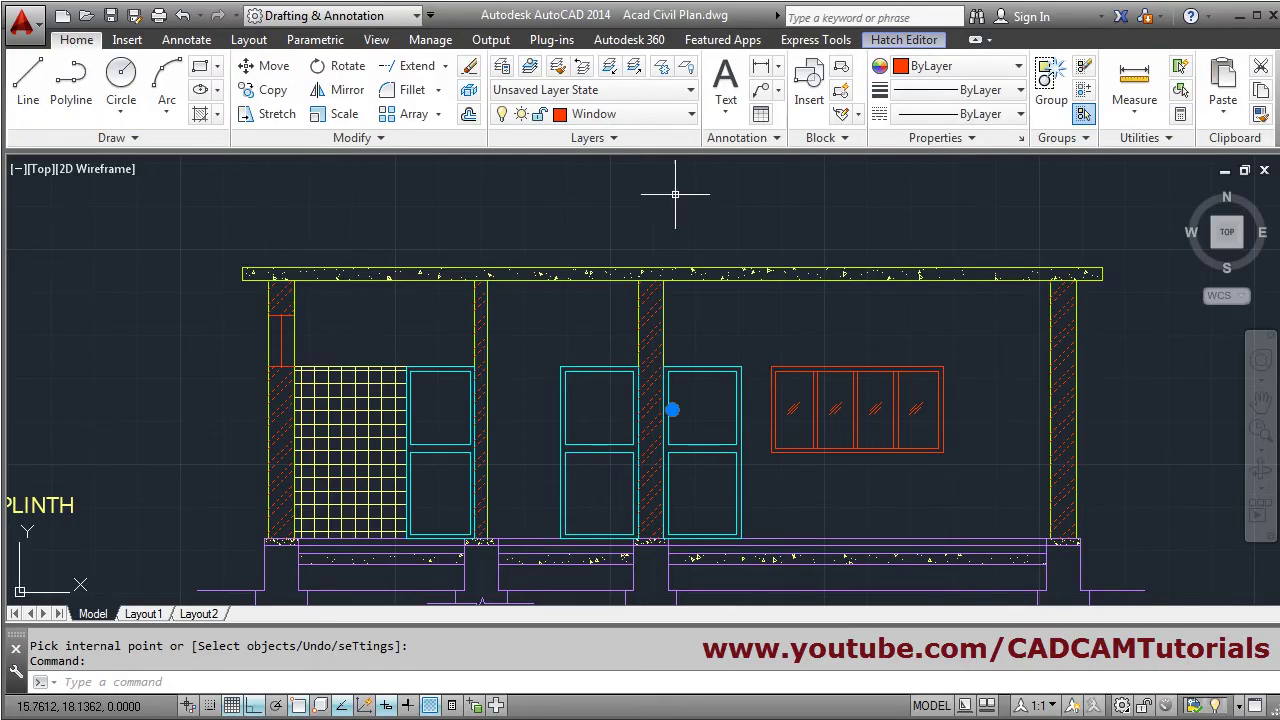
left_click(645, 114)
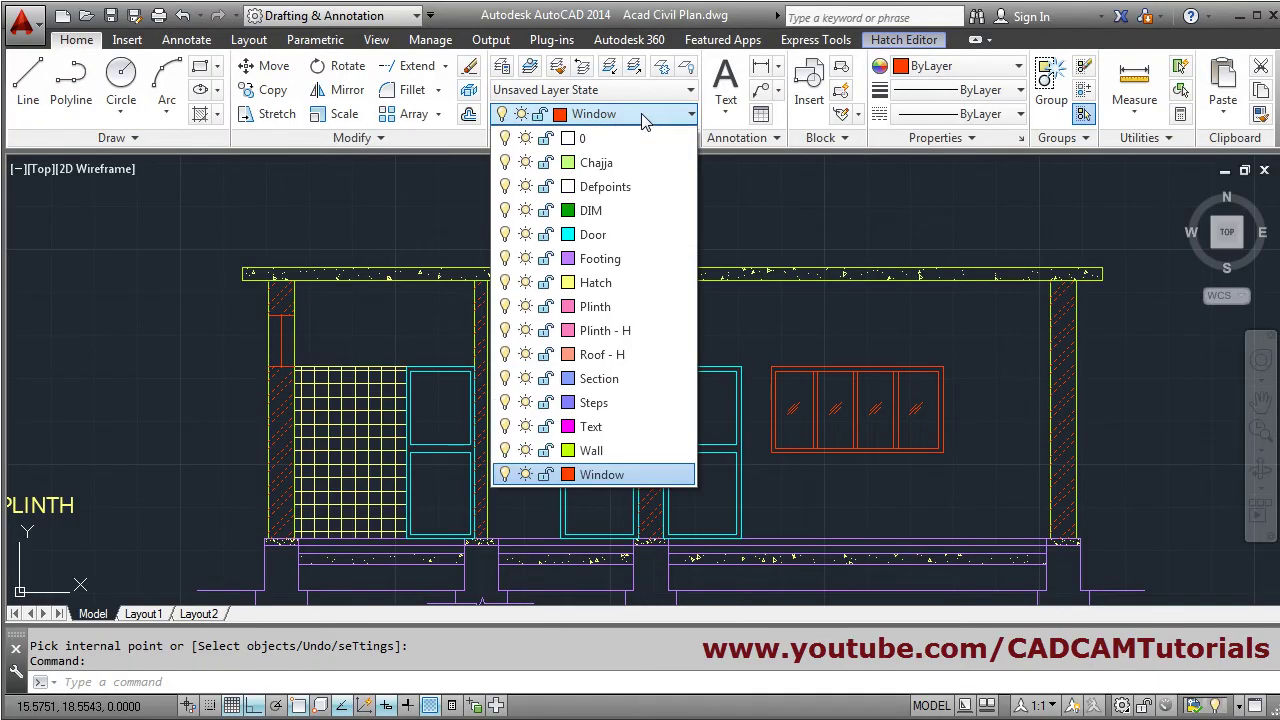
left_click(617, 288)
key("Escape")
key("Escape")
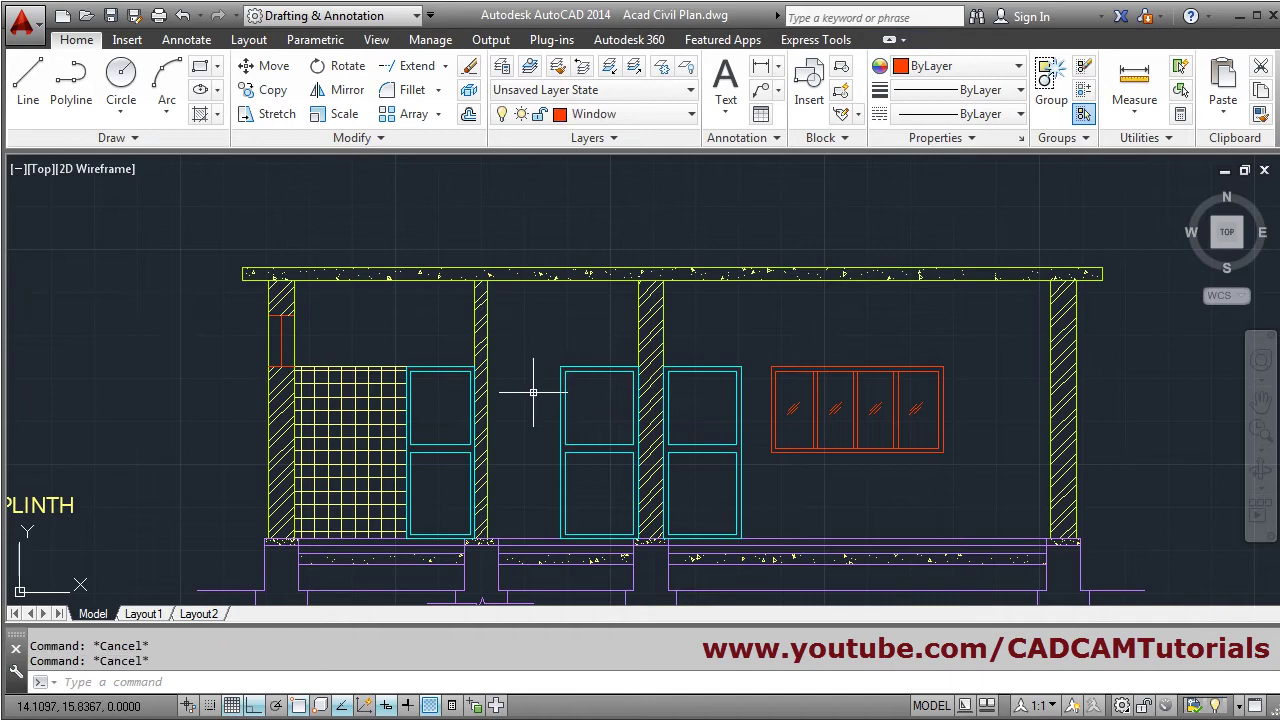
scroll(562, 505, "down", 2)
middle_click_drag(562, 500, 575, 447)
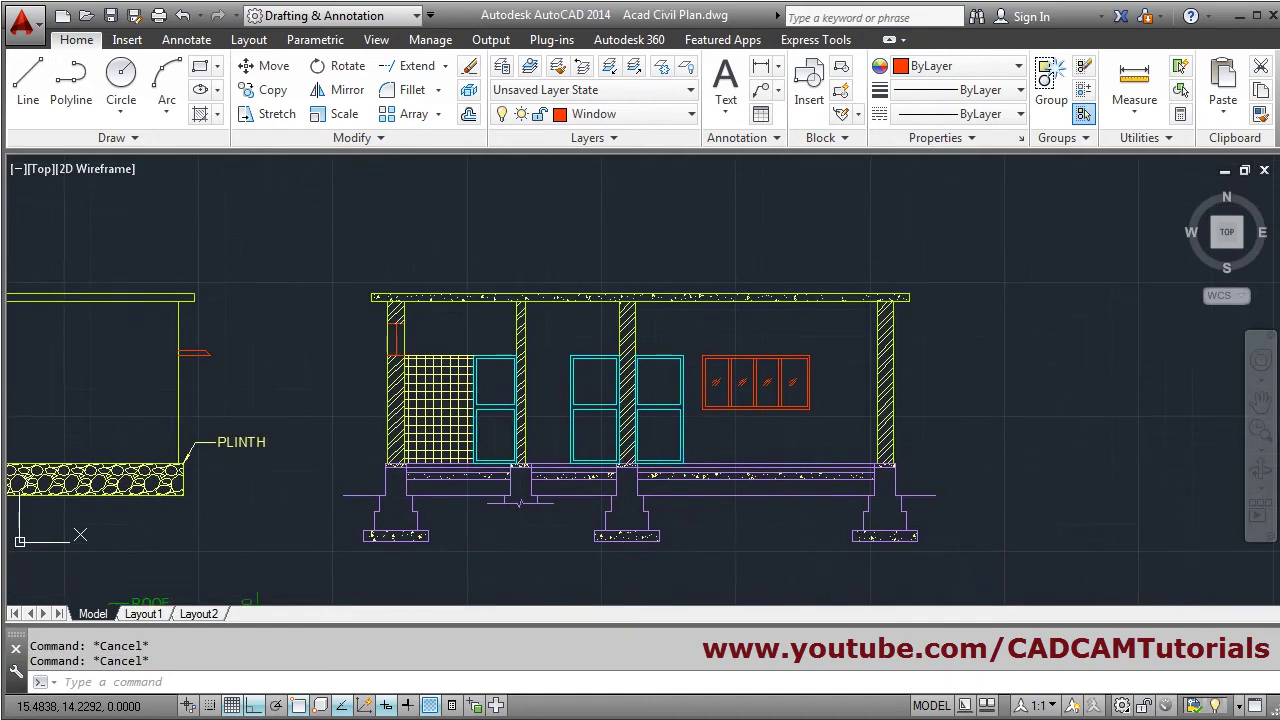
scroll(591, 443, "up", 2)
middle_click_drag(605, 490, 598, 480)
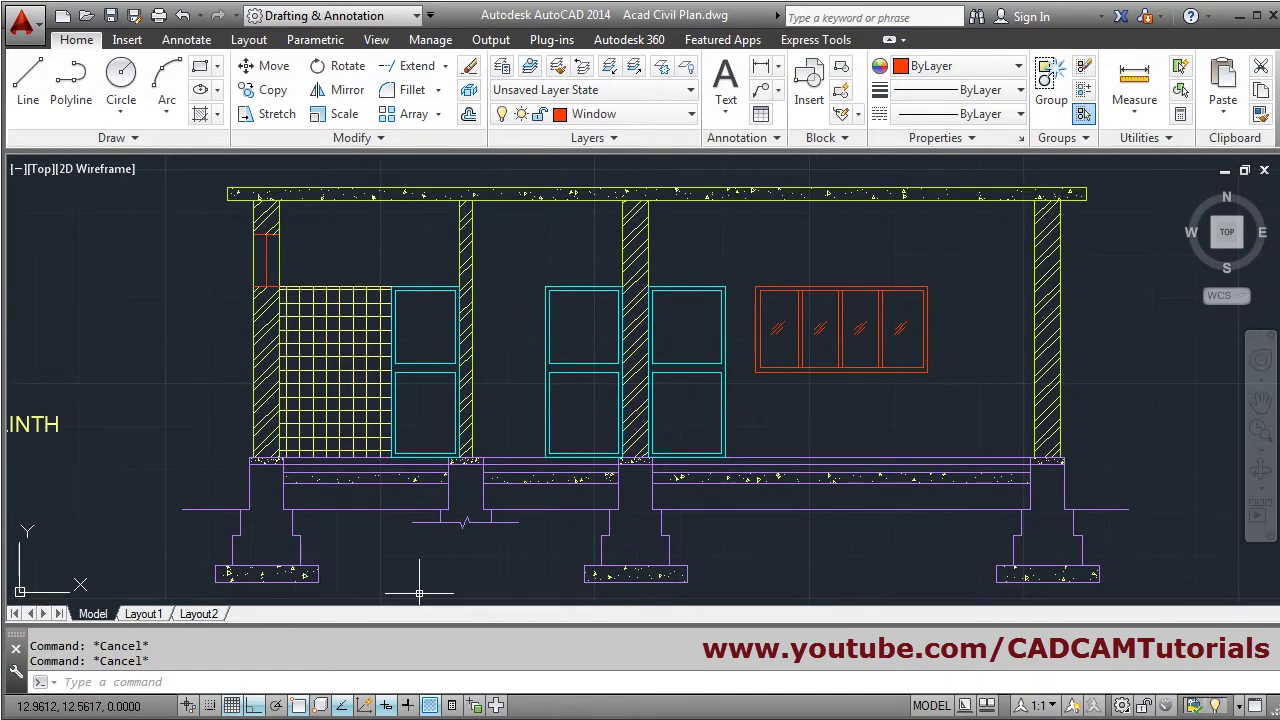
key("alt+Tab")
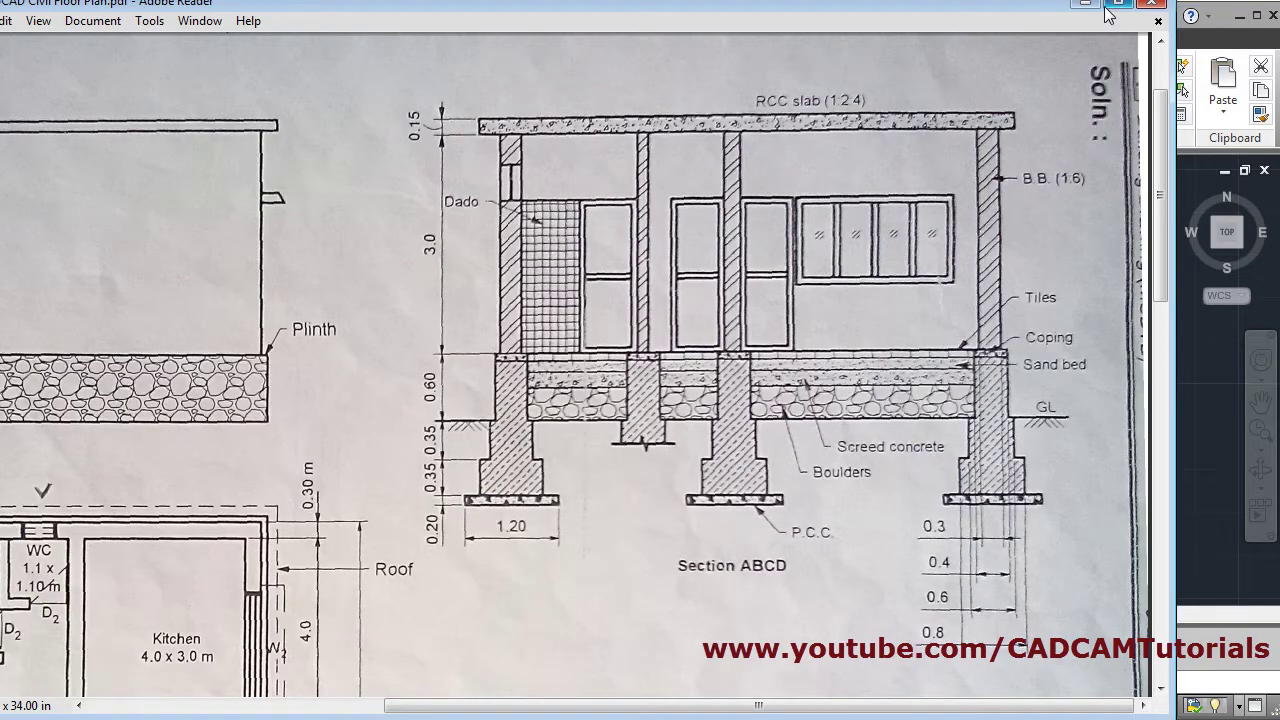
Step: Return from the Section ABCD reference sheet to the AutoCAD drawing
key("alt+Tab")
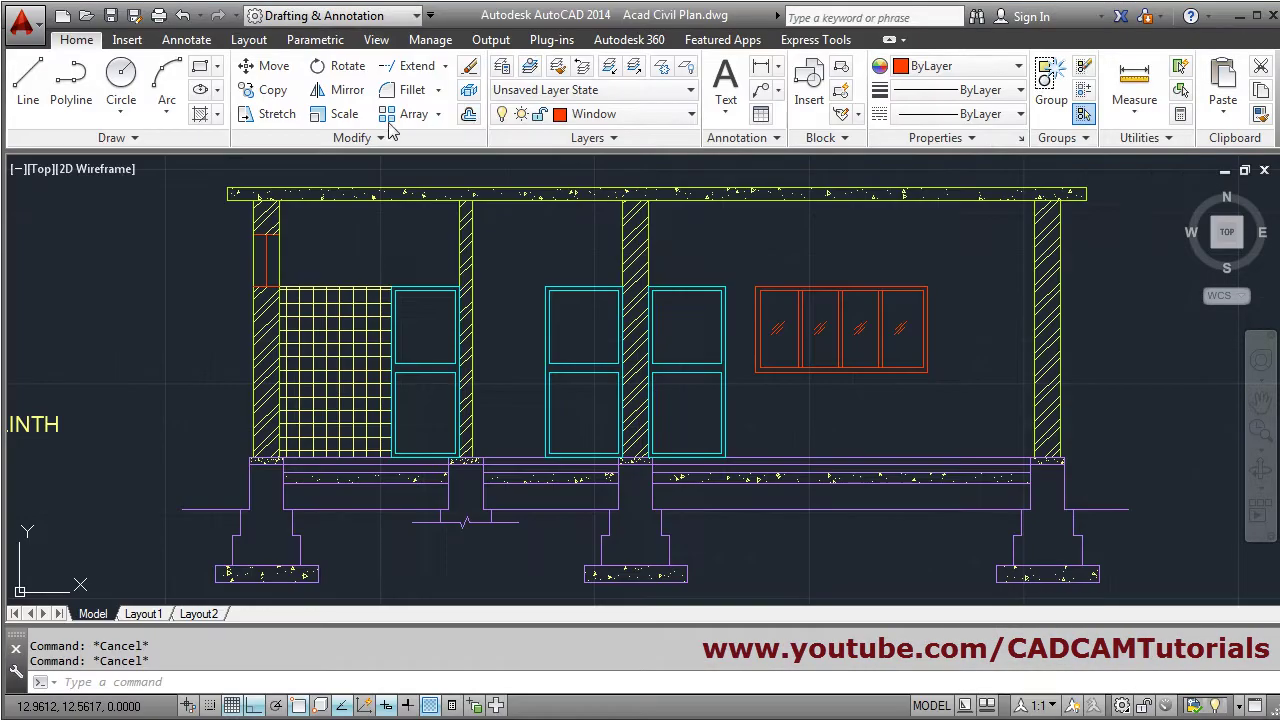
Step: Try an ANSI33 hatch on the left footing, then delete it
left_click(201, 115)
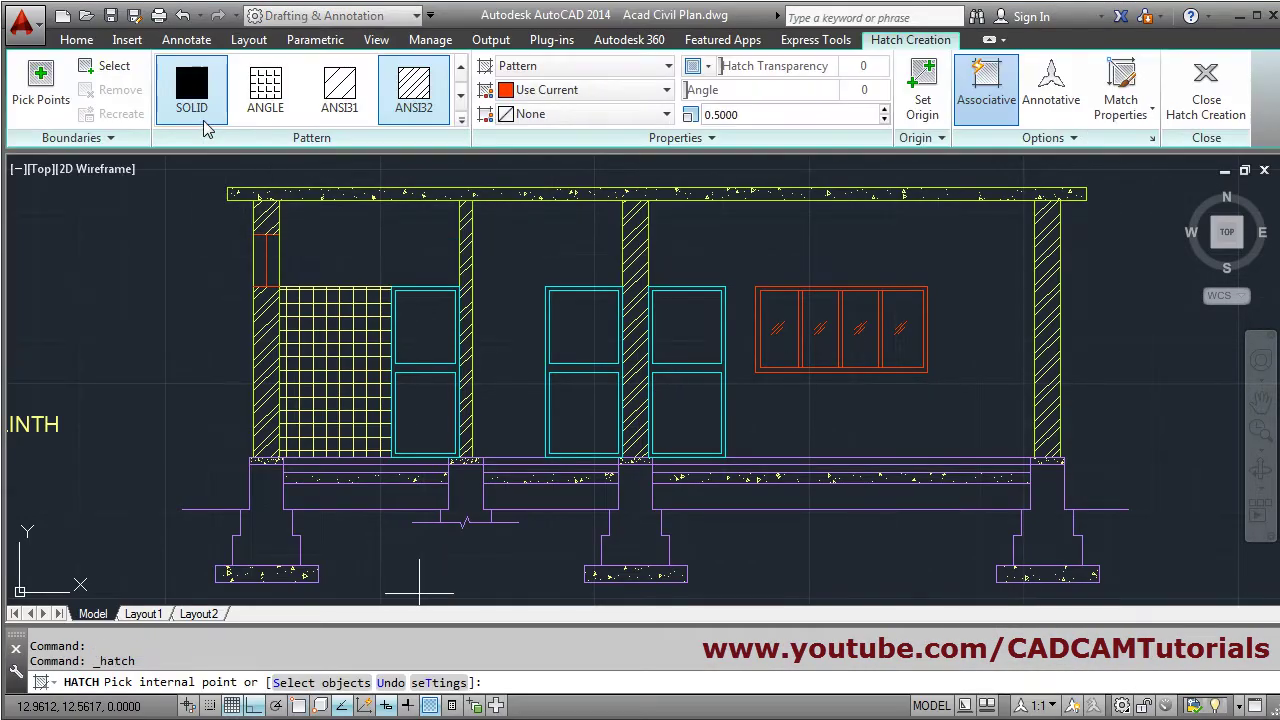
left_click(461, 119)
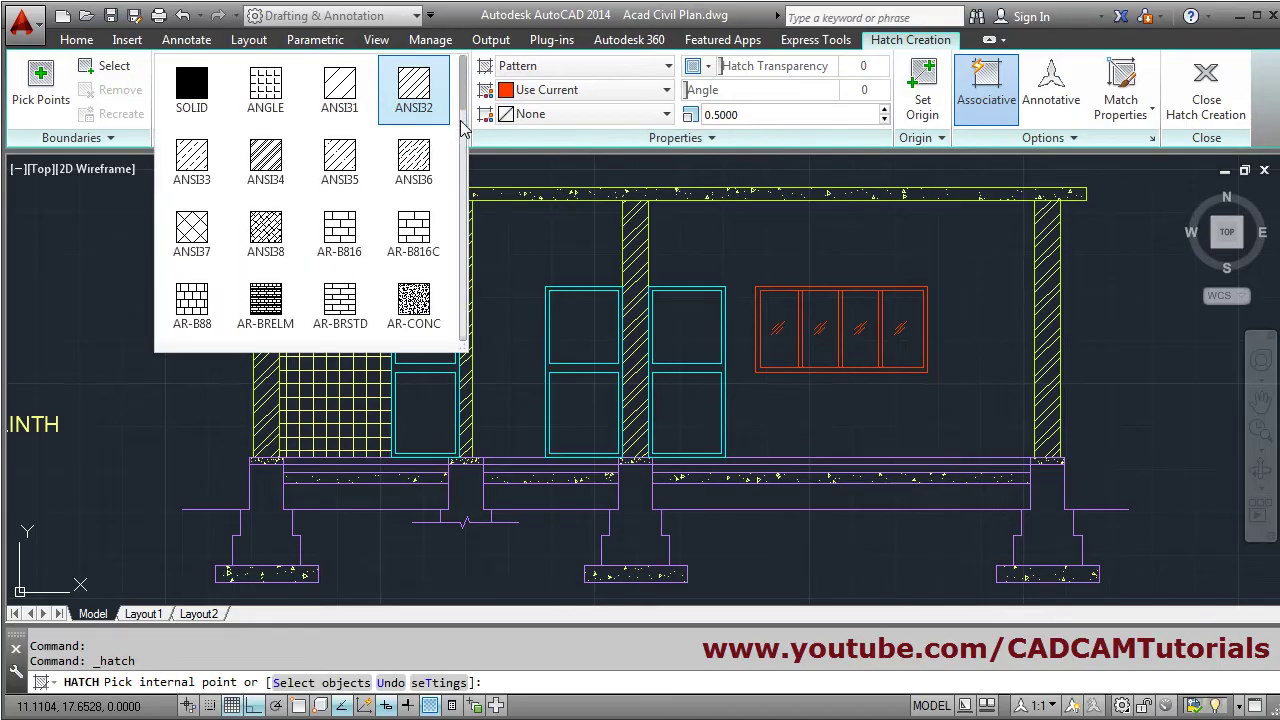
left_click(186, 172)
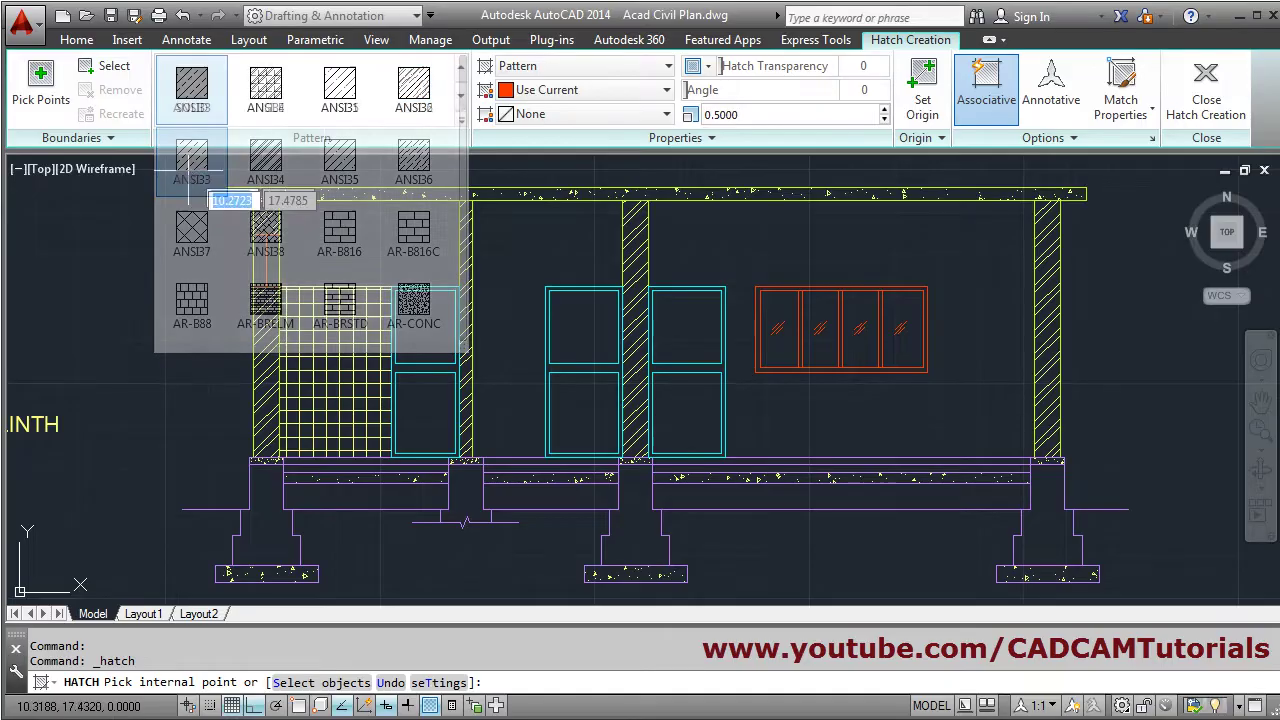
left_click(265, 520)
key("Escape")
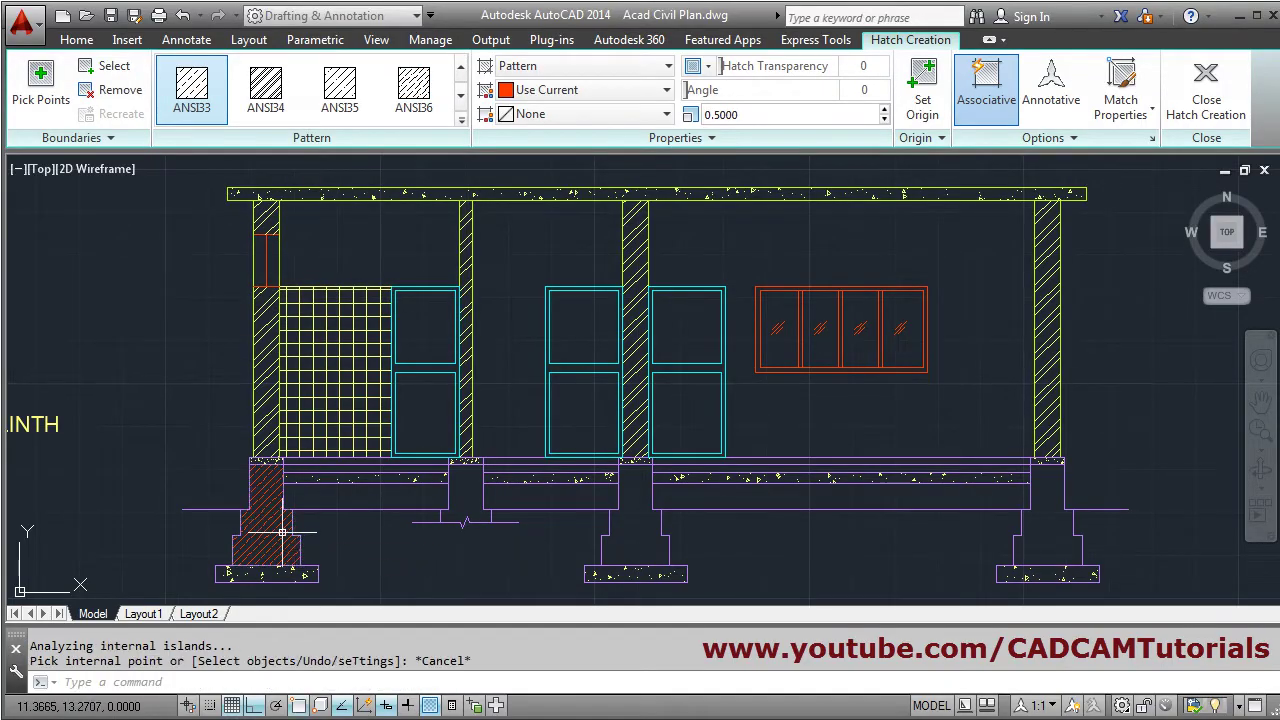
left_click(265, 517)
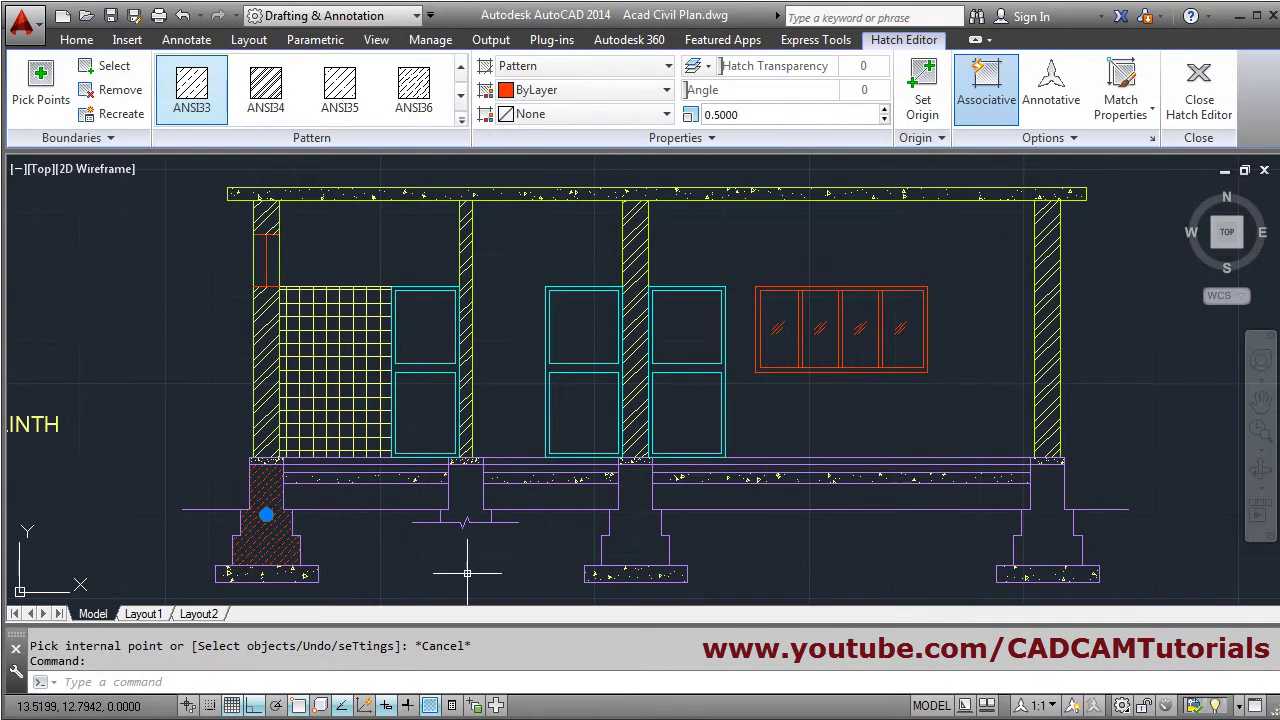
key("Delete")
Step: Make Hatch the current layer and hatch the left, middle and centre footings
left_click(640, 114)
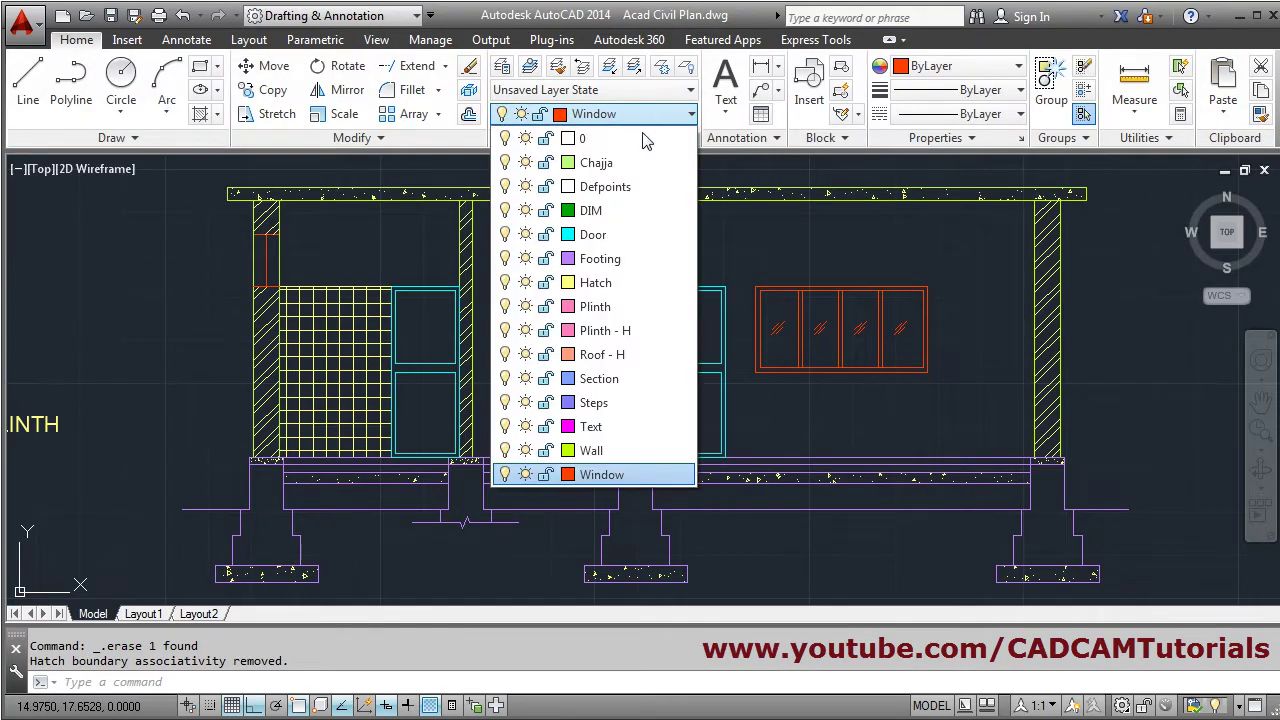
left_click(625, 282)
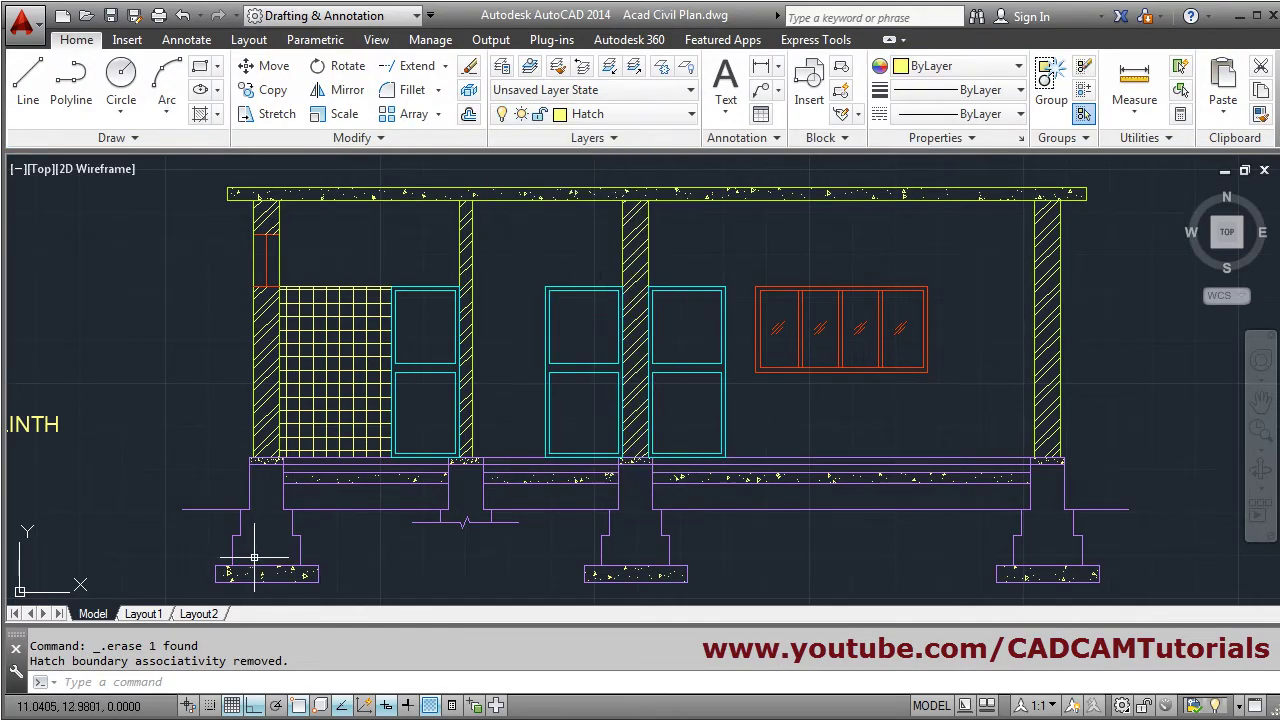
left_click(200, 114)
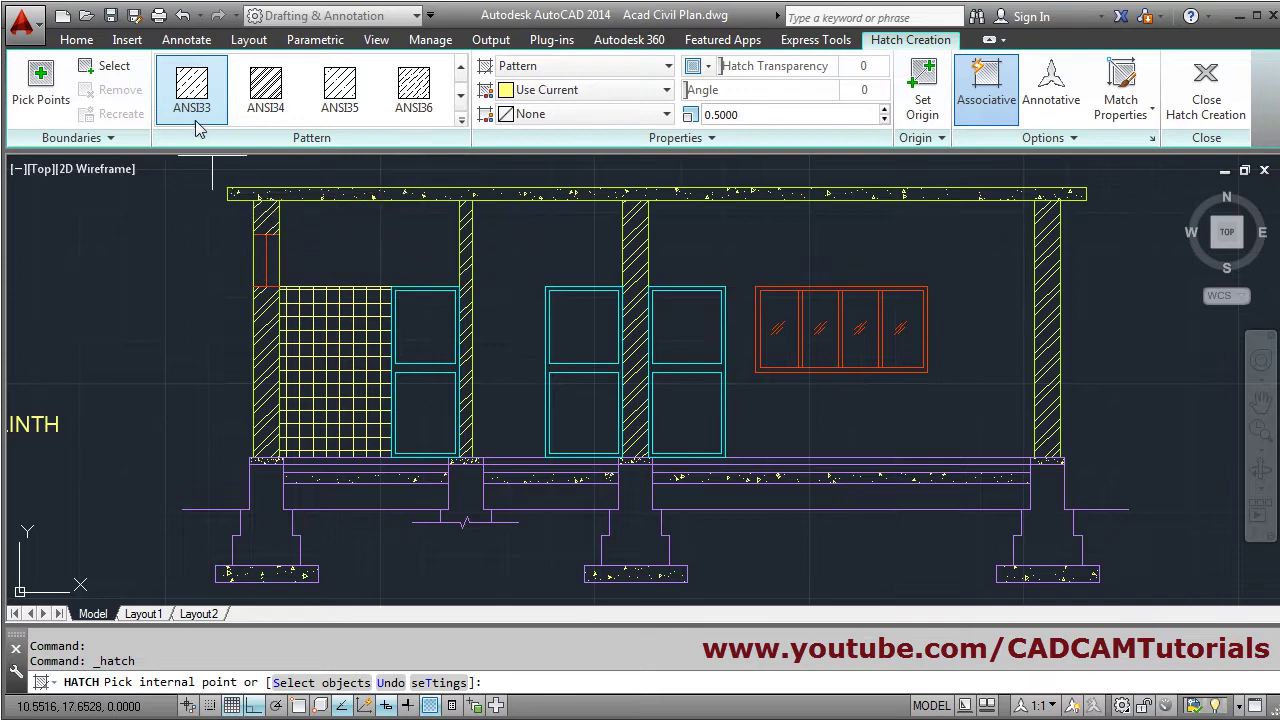
left_click(266, 540)
left_click(635, 530)
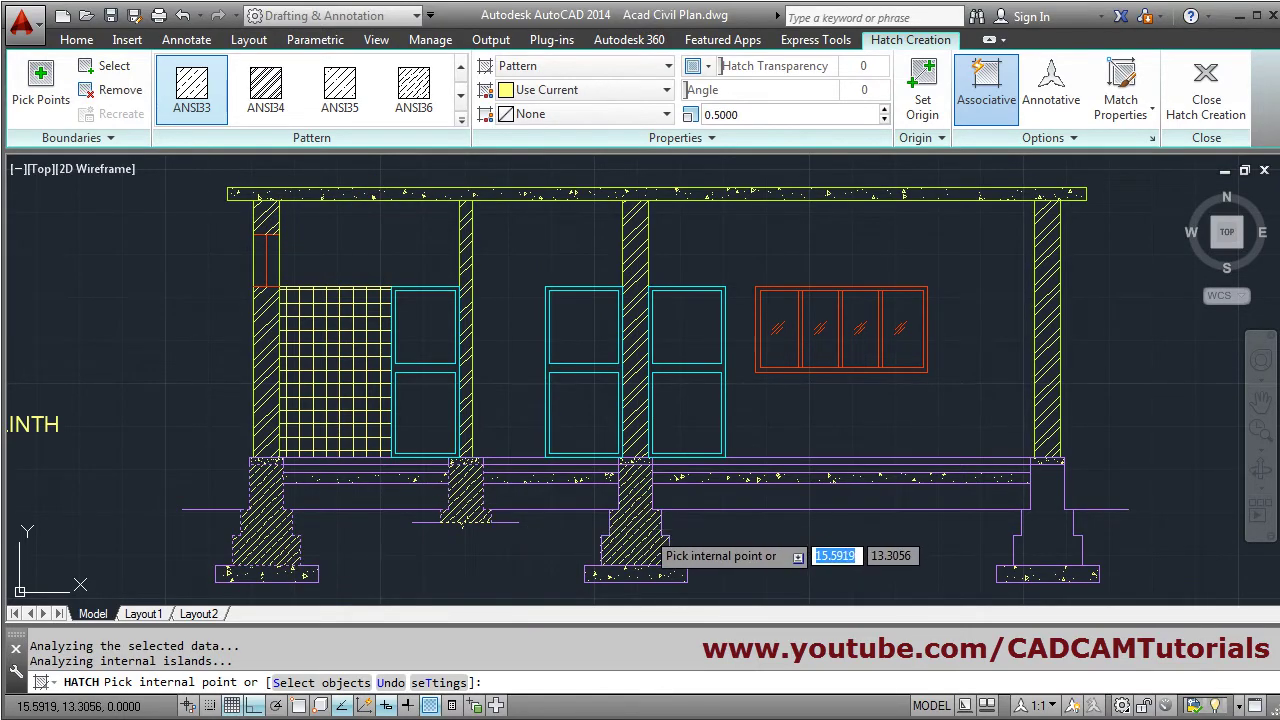
left_click(1047, 545)
scroll(366, 525, "up", 2)
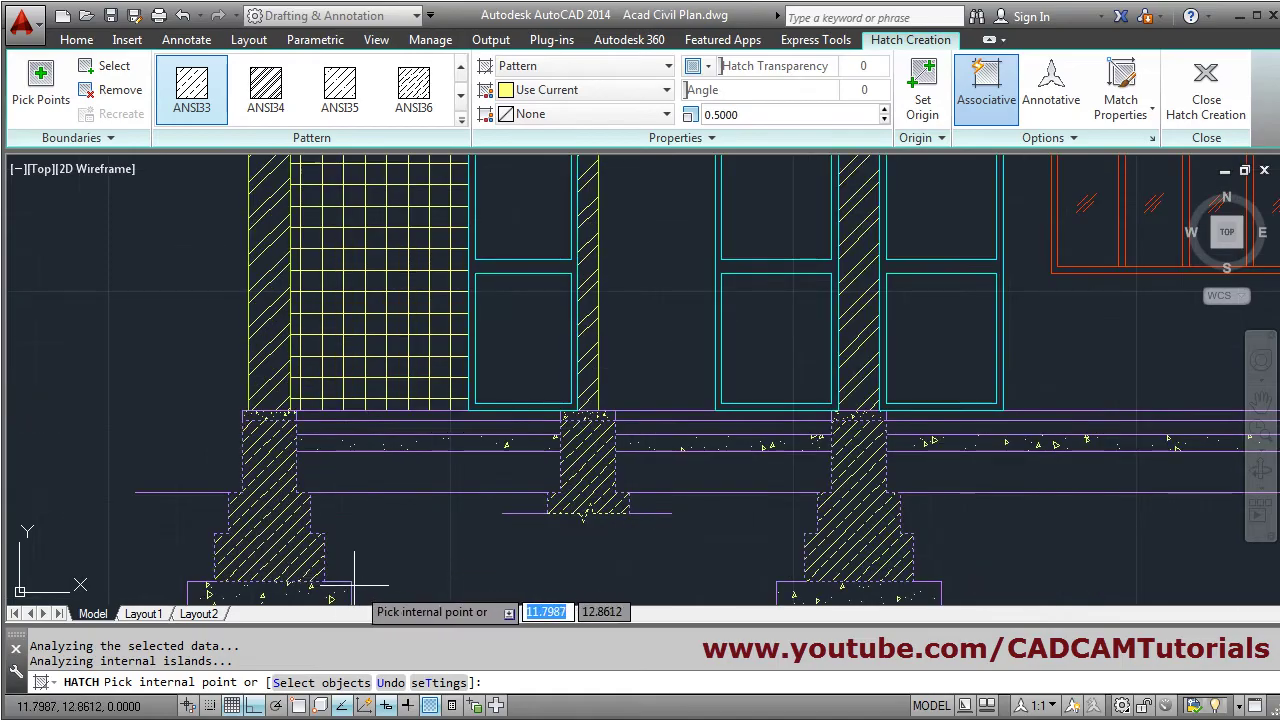
scroll(390, 500, "up", 2)
scroll(392, 515, "down", 1)
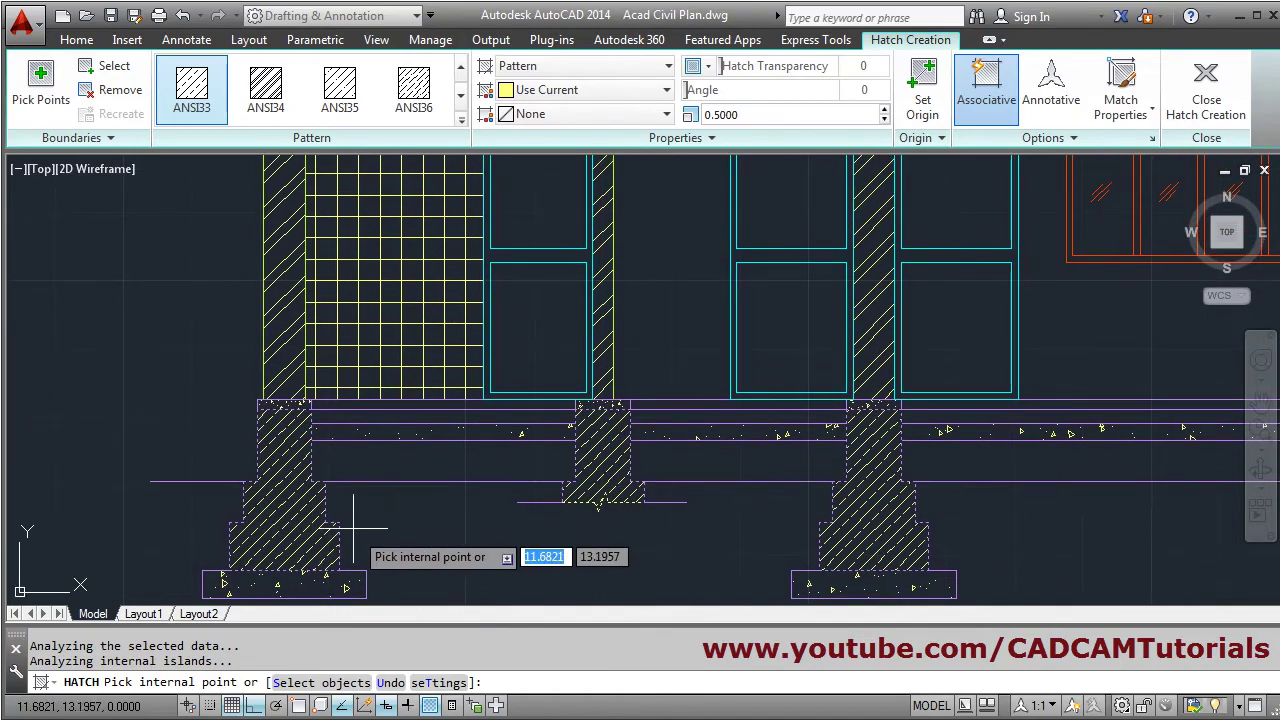
scroll(385, 540, "down", 2)
key("Return")
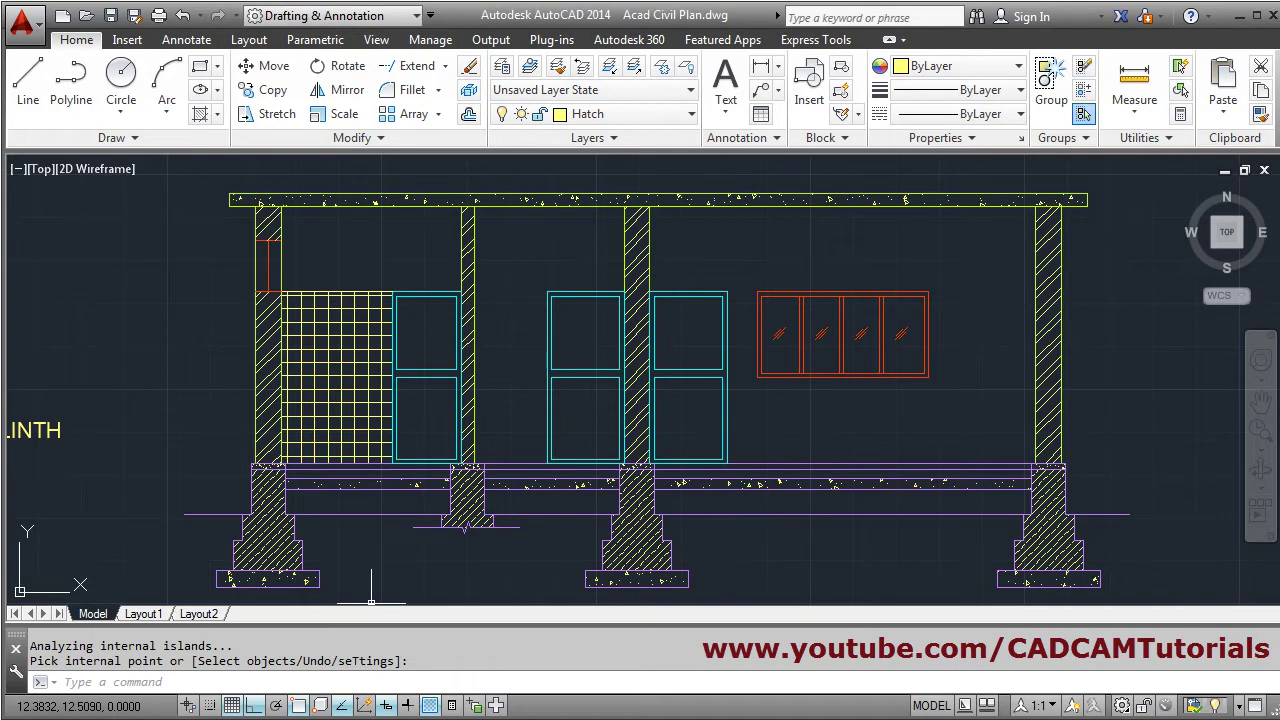
Step: Hatch the left, middle and right parts of the foundation band
scroll(435, 545, "up", 2)
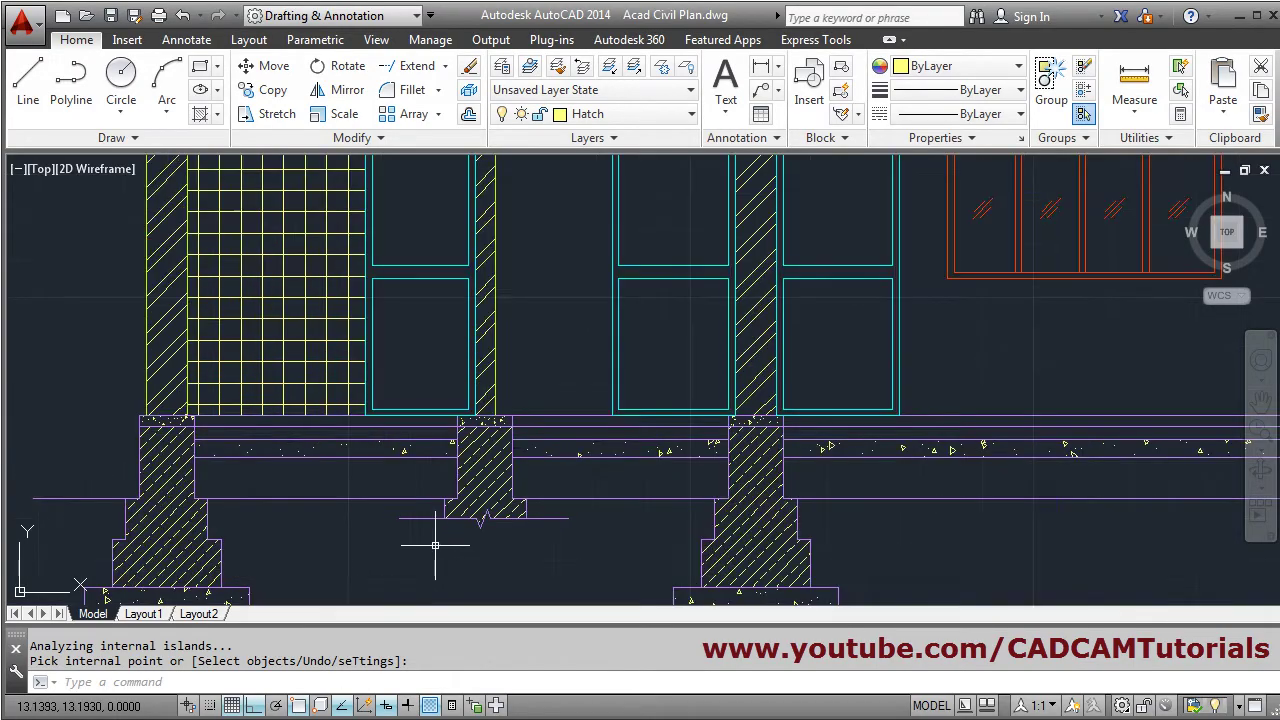
scroll(648, 487, "down", 4)
scroll(623, 517, "up", 2)
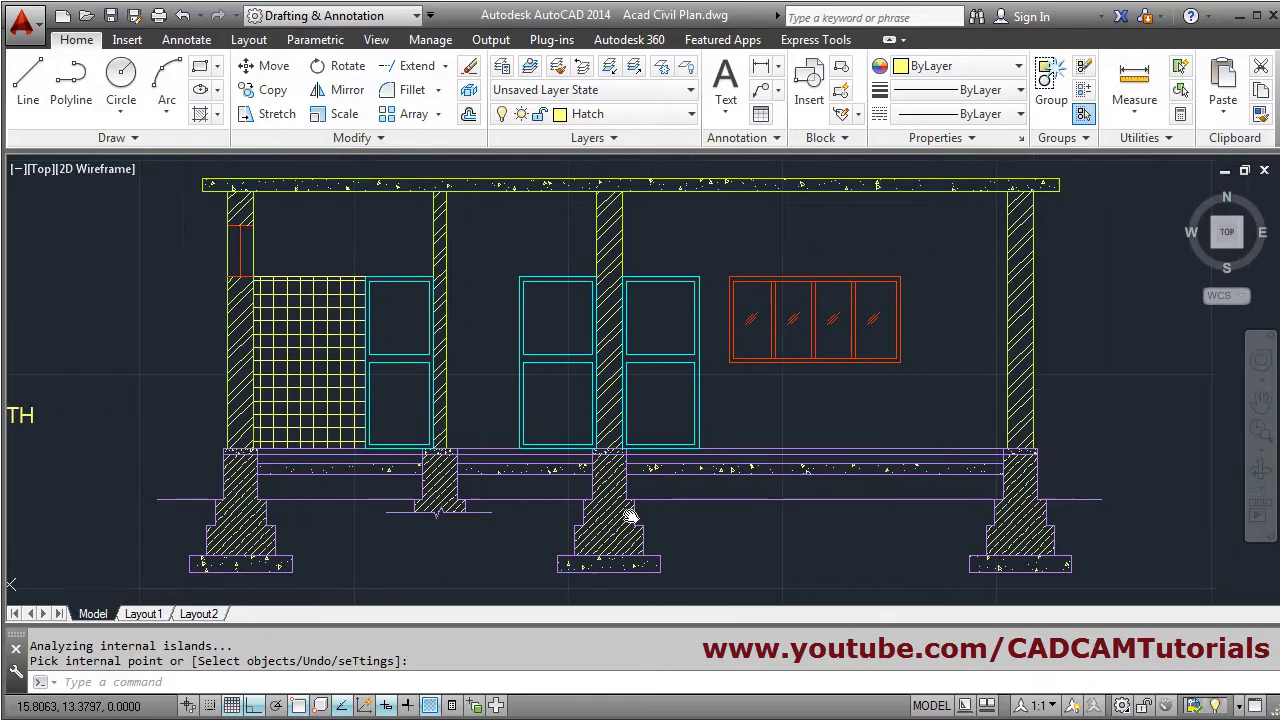
left_click(200, 115)
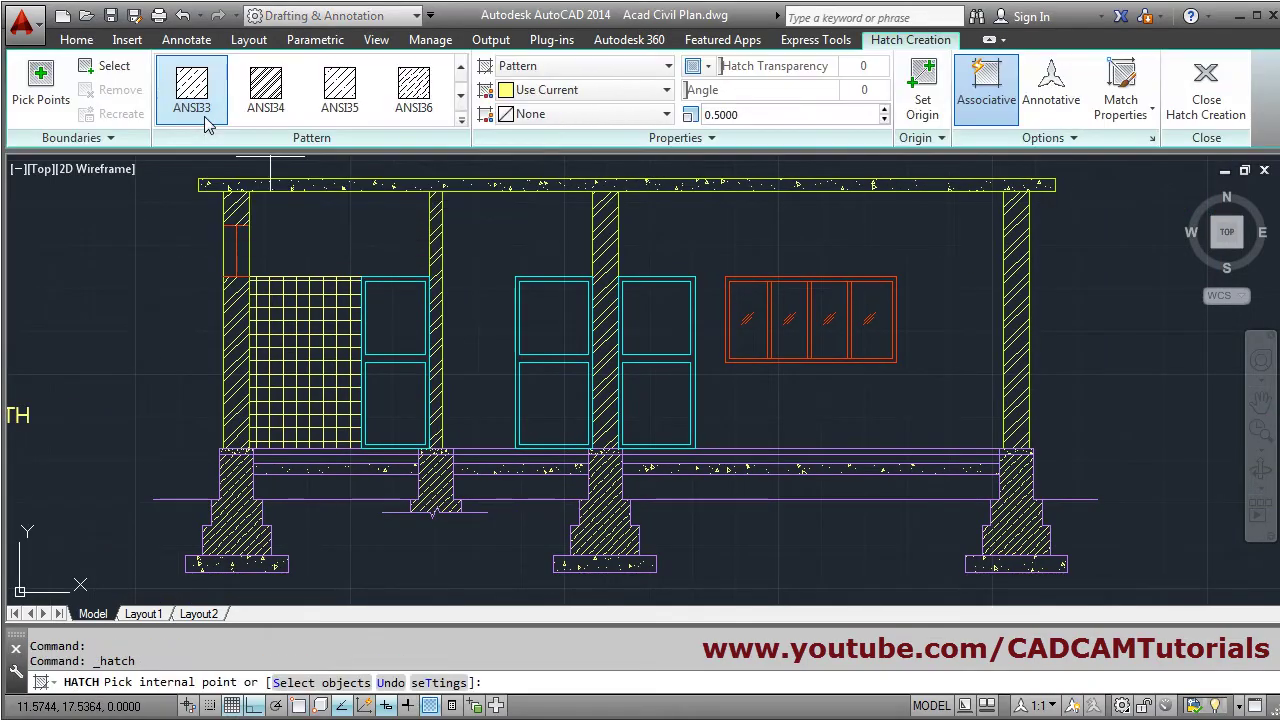
left_click(461, 120)
scroll(340, 235, "down", 2)
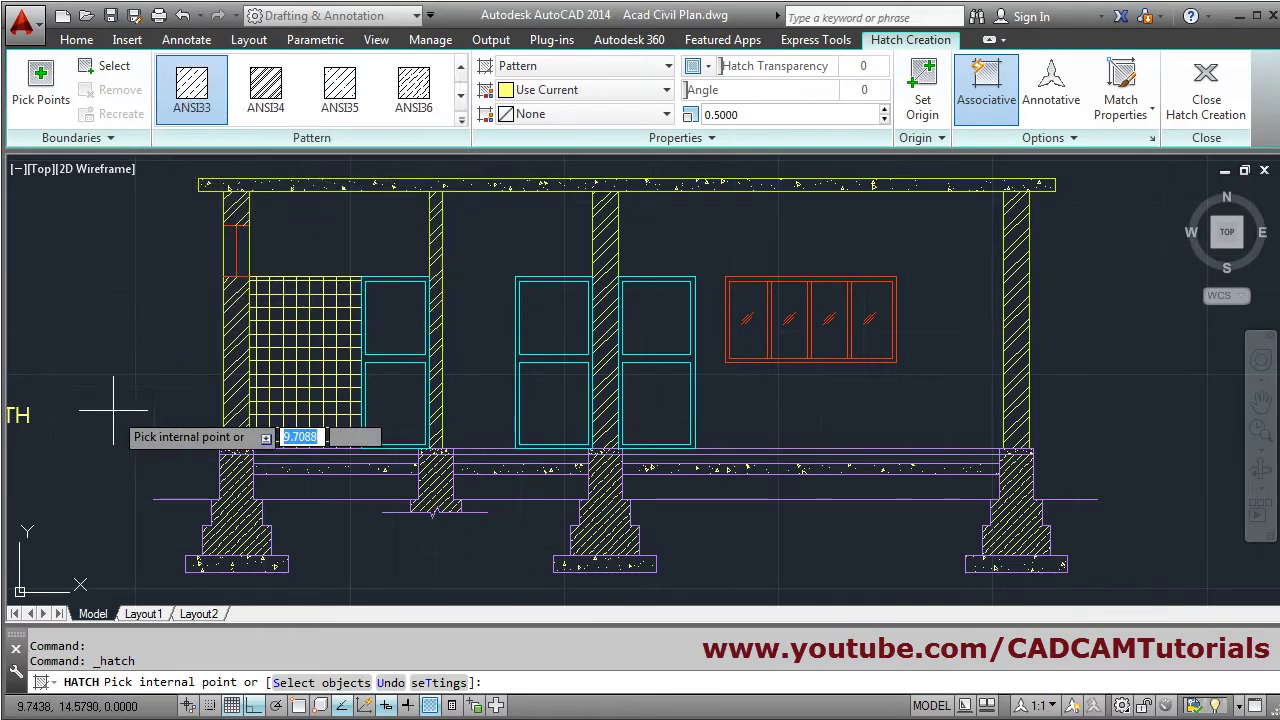
left_click(331, 485)
left_click(515, 488)
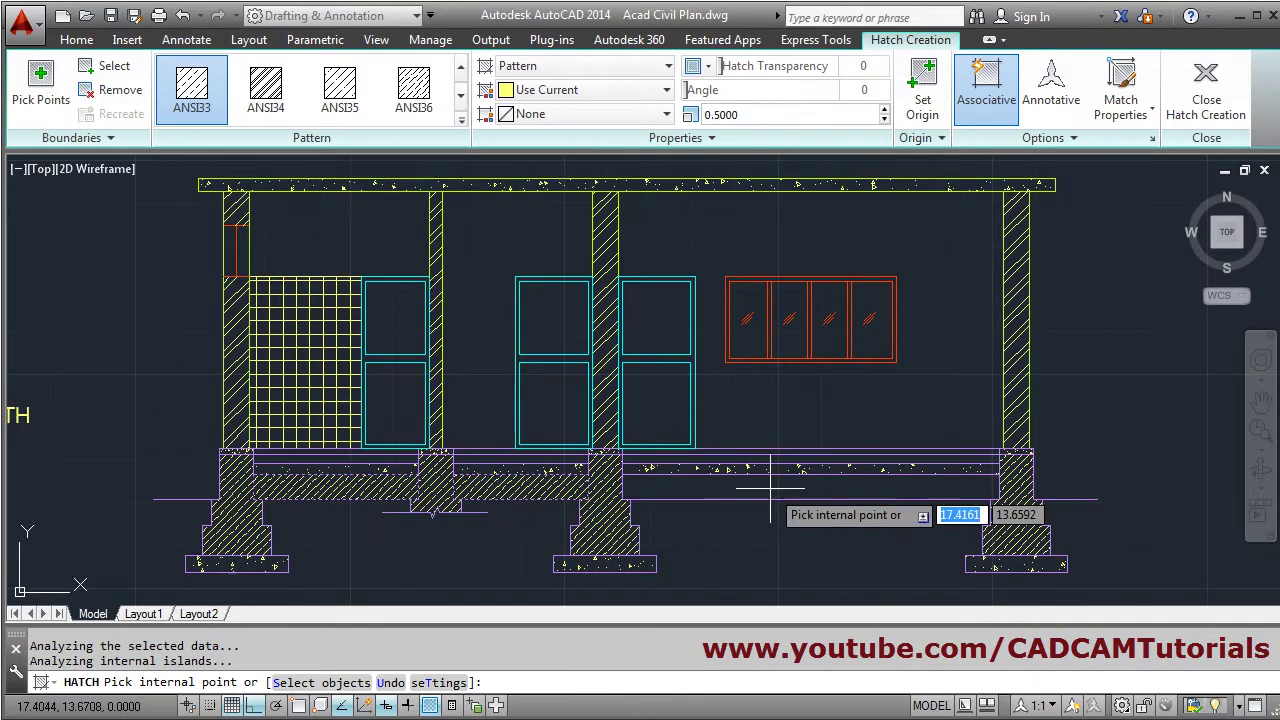
left_click(735, 480)
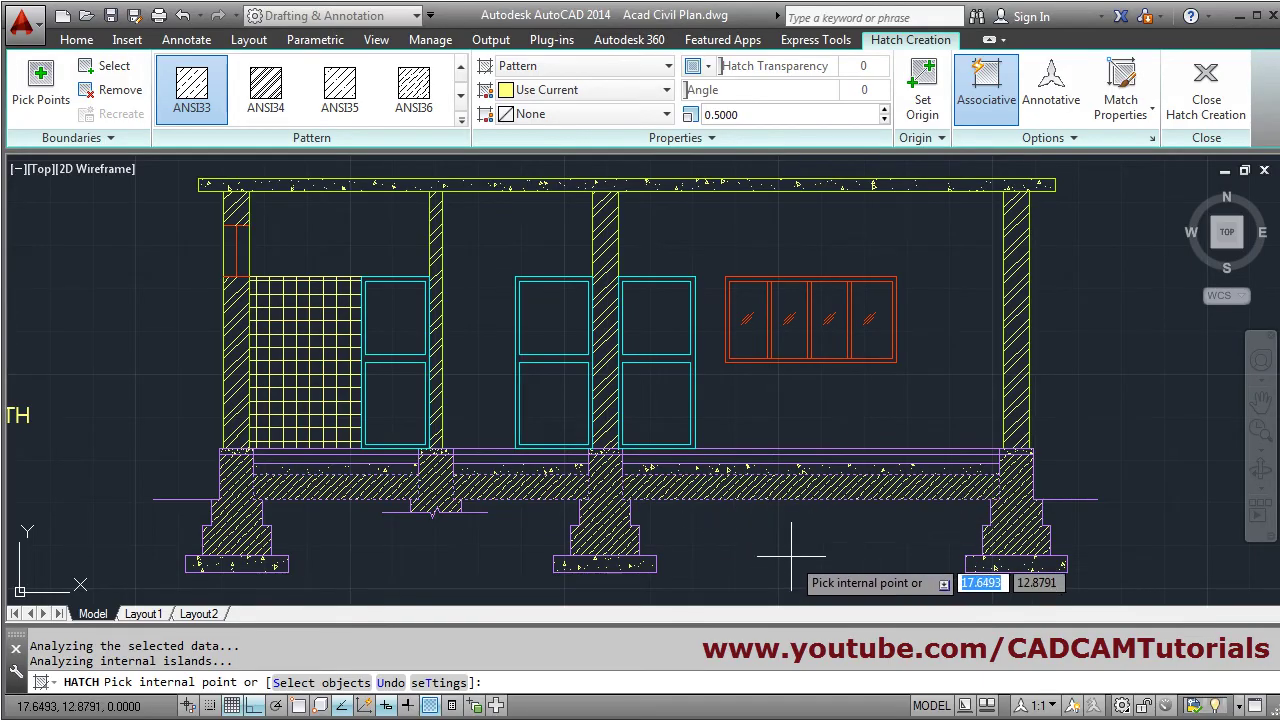
key("Return")
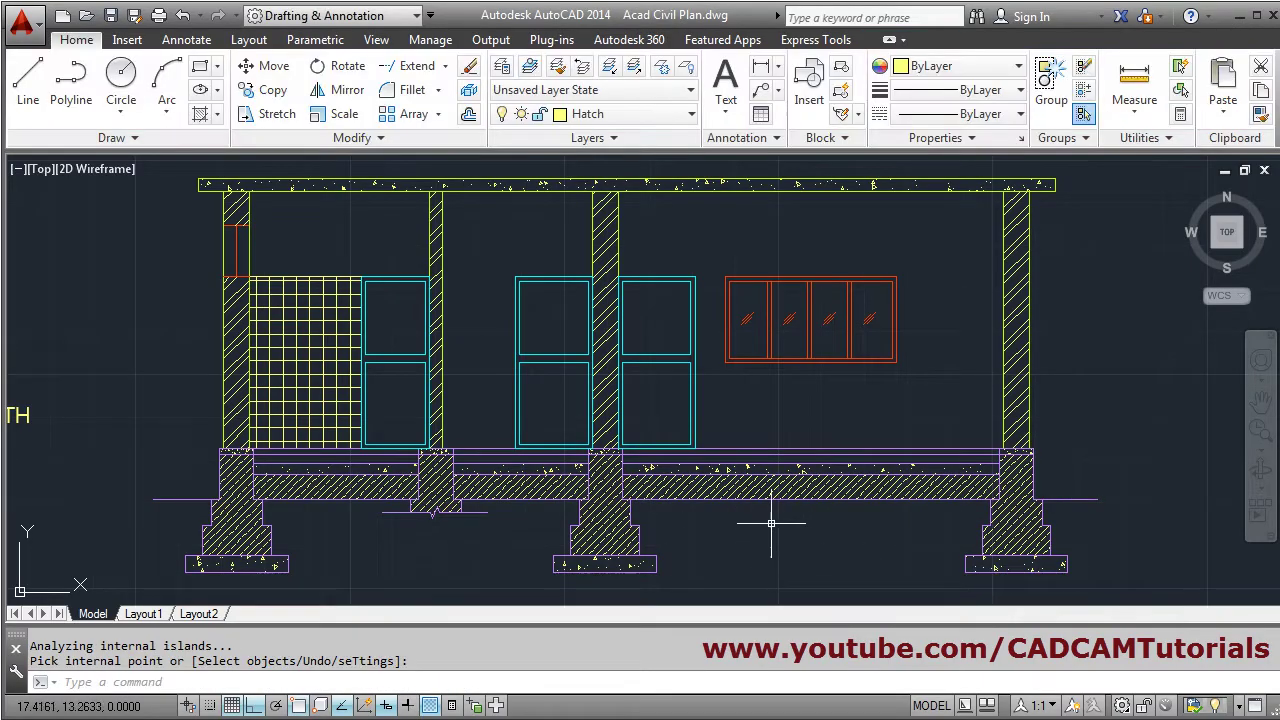
Step: Match the foundation band hatch to the plinth detail's boulder gravel hatch
left_click(1260, 114)
scroll(440, 415, "down", 2)
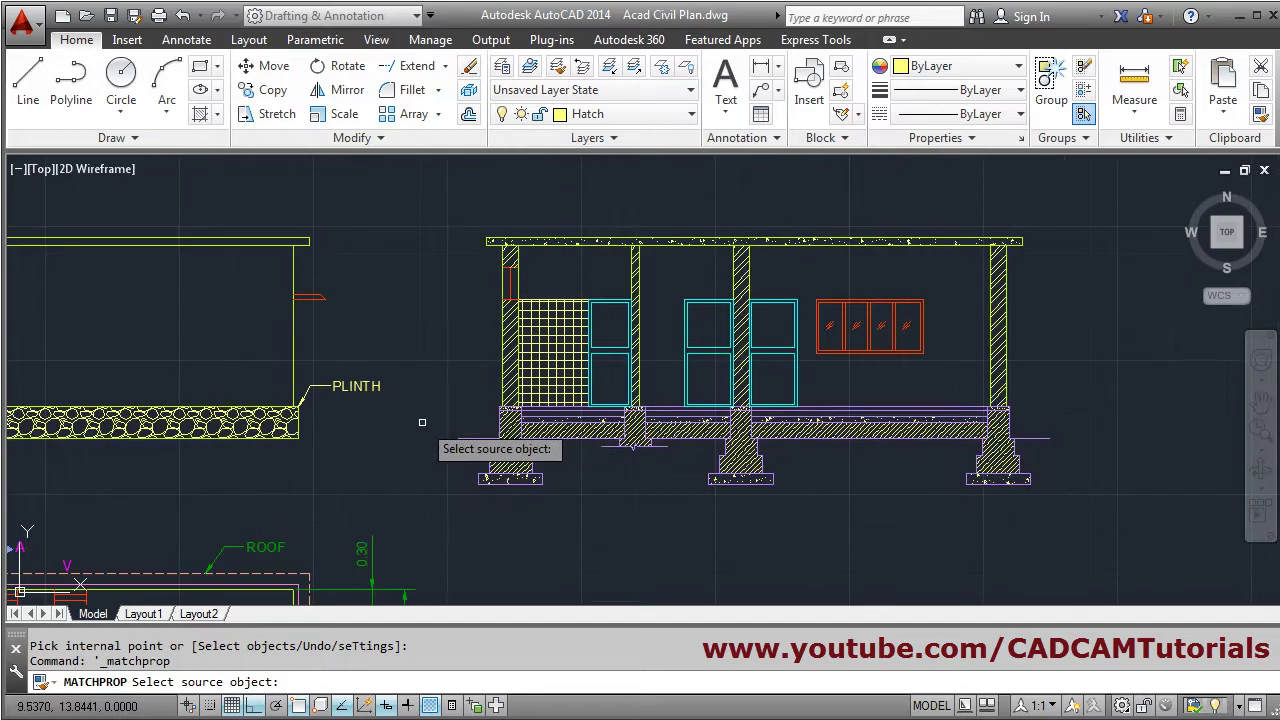
left_click(212, 418)
scroll(790, 470, "up", 2)
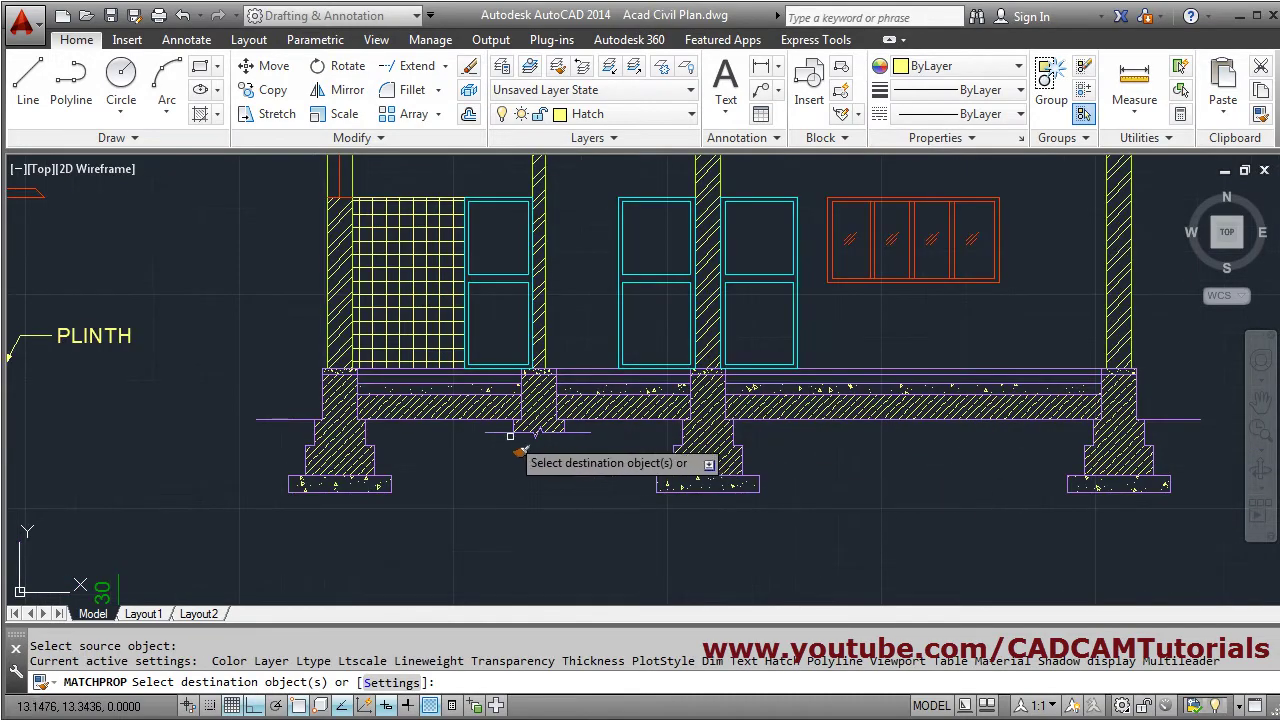
left_click(448, 408)
middle_click_drag(615, 456, 593, 502)
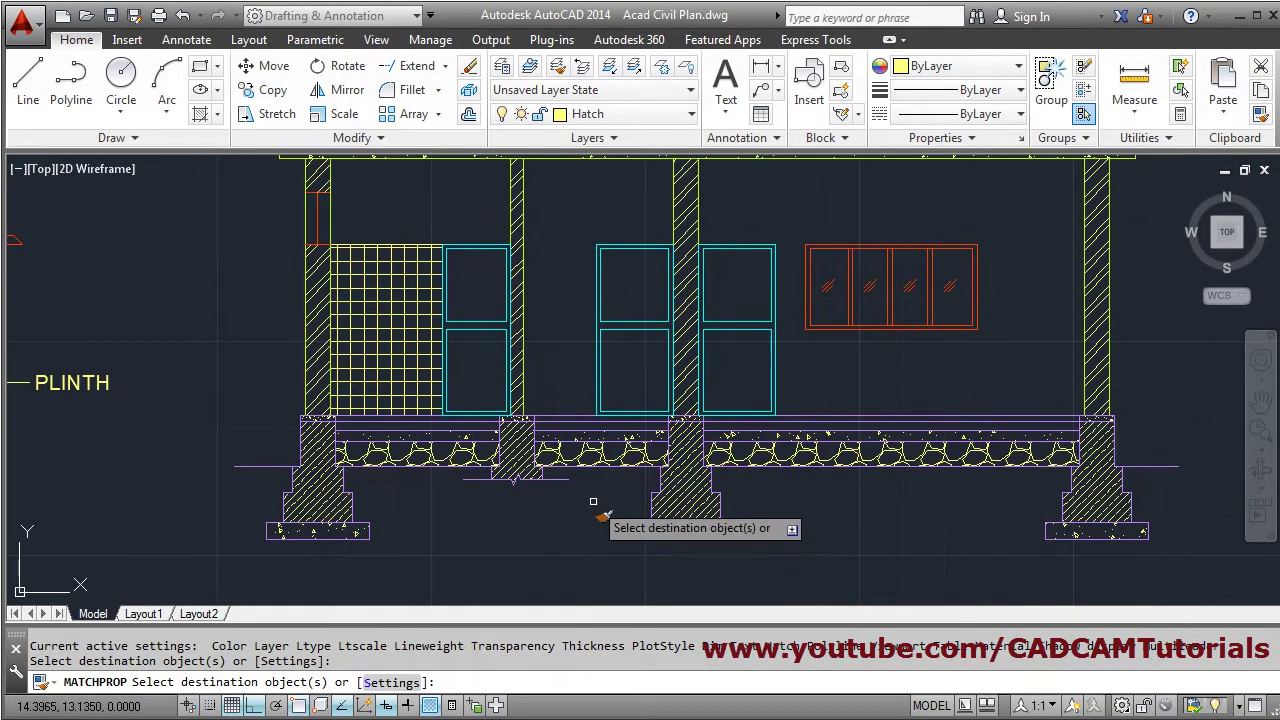
scroll(595, 505, "up", 2)
key("Return")
scroll(620, 530, "down", 2)
scroll(540, 508, "up", 2)
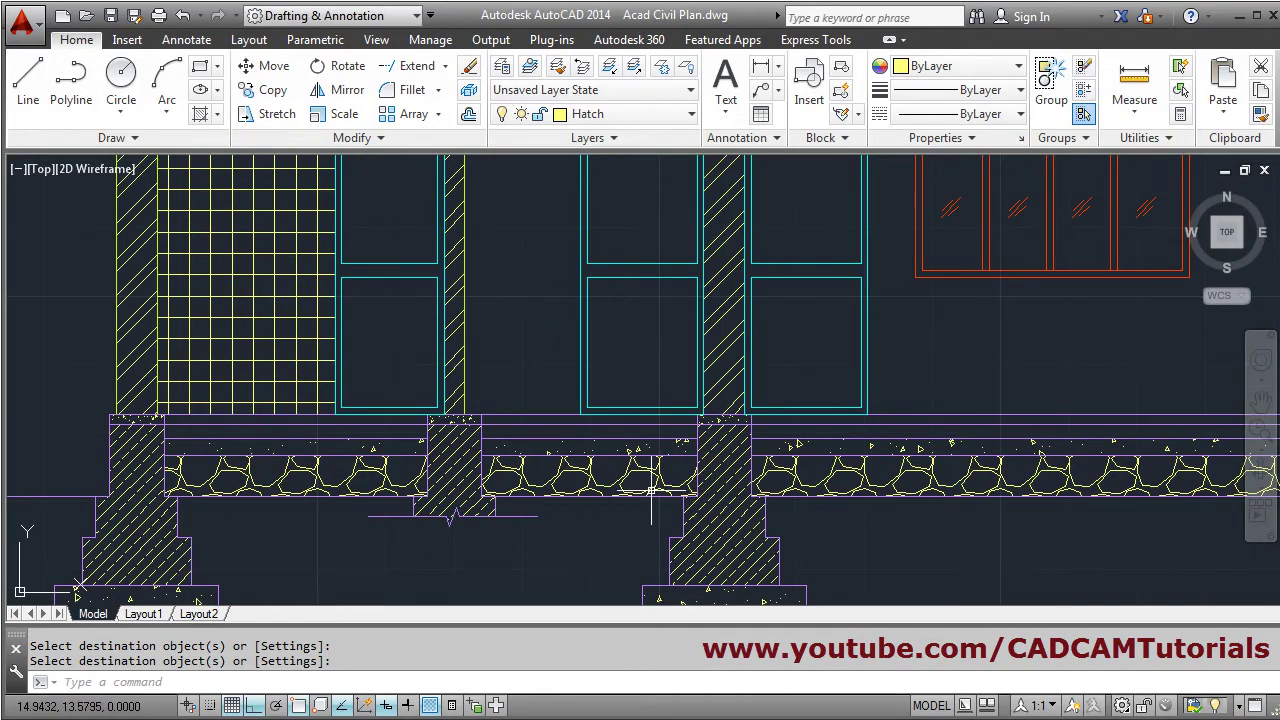
Step: Set the band's gravel hatch scale to 0.3 and recentre on the foundation layers
left_click(757, 474)
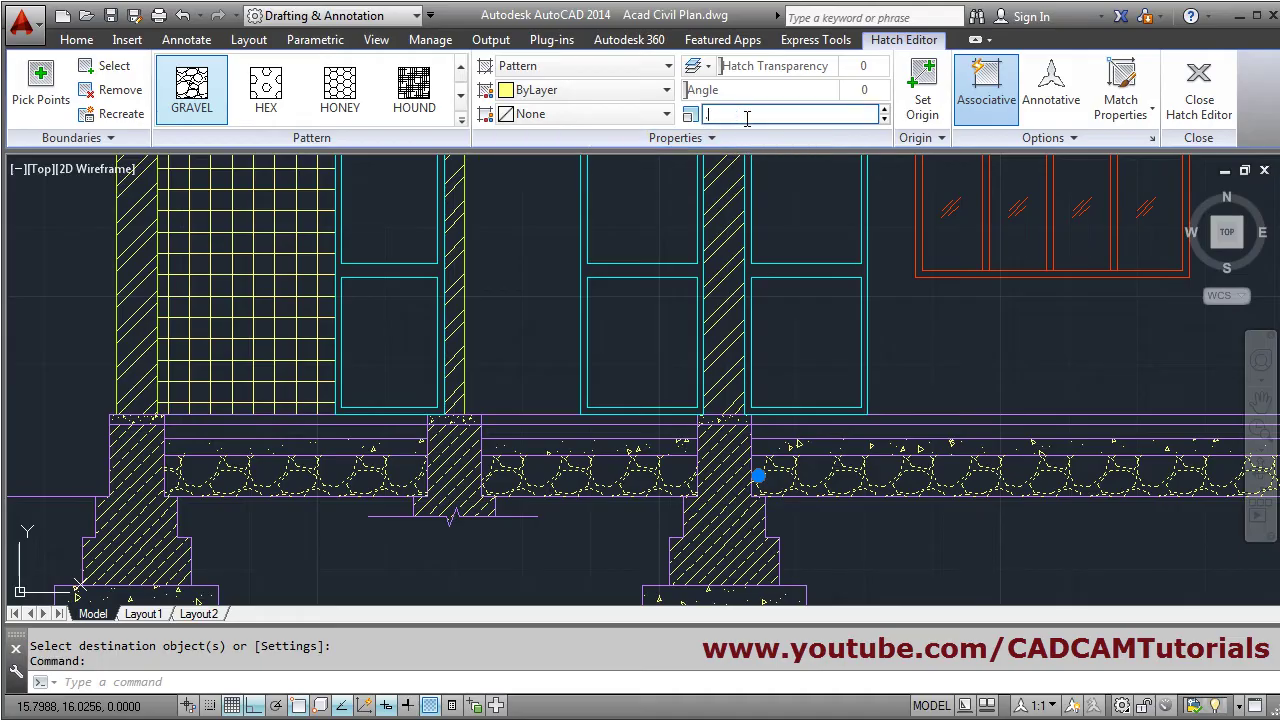
key("Return")
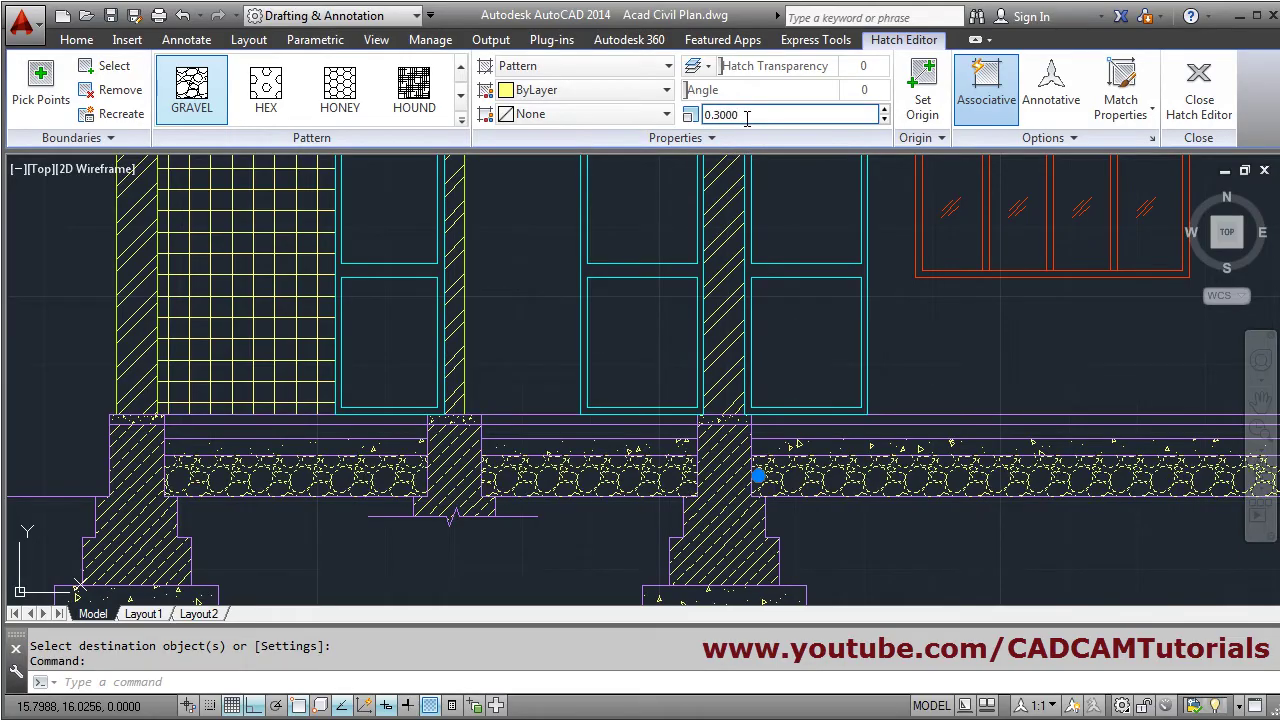
key("Escape")
key("Escape")
scroll(878, 385, "down", 4)
middle_click_drag(878, 385, 743, 446)
scroll(743, 446, "up", 2)
scroll(534, 517, "up", 4)
middle_click_drag(322, 484, 364, 485)
Step: After checking the reference, fill the sand bed strip with AR-SAND hatch at 0.05 scale
key("alt+Tab")
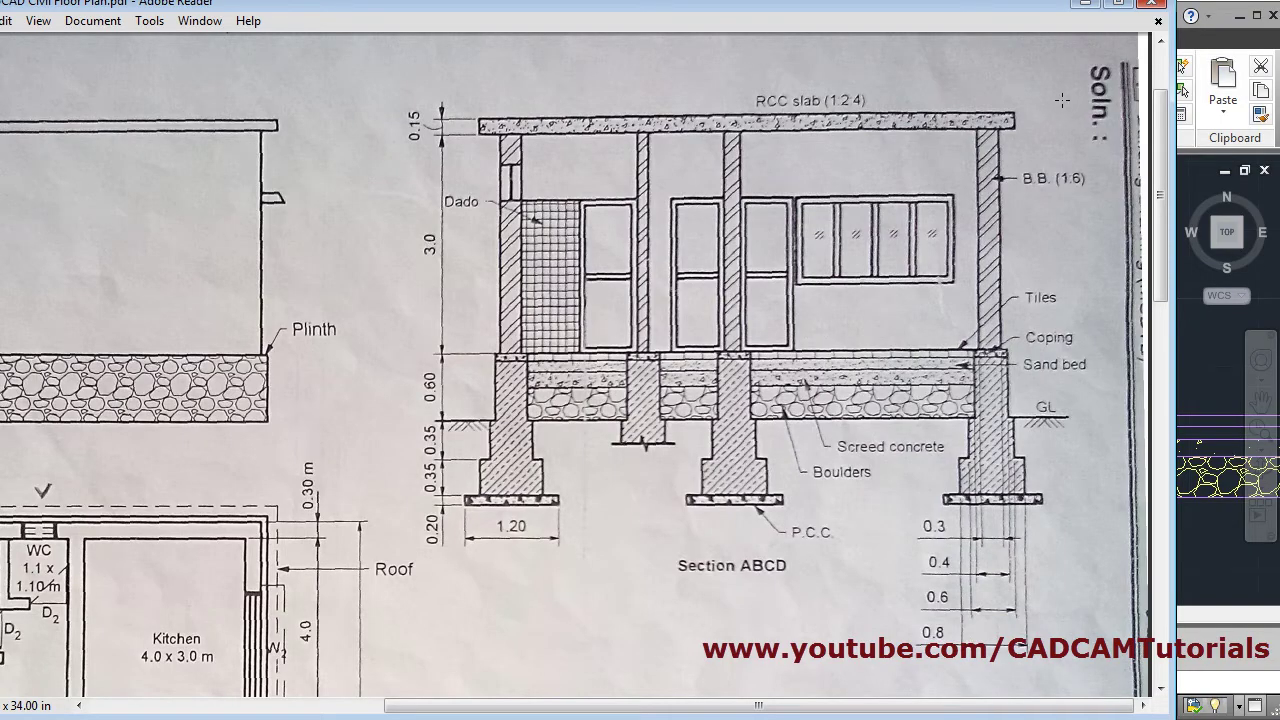
left_click(1090, 4)
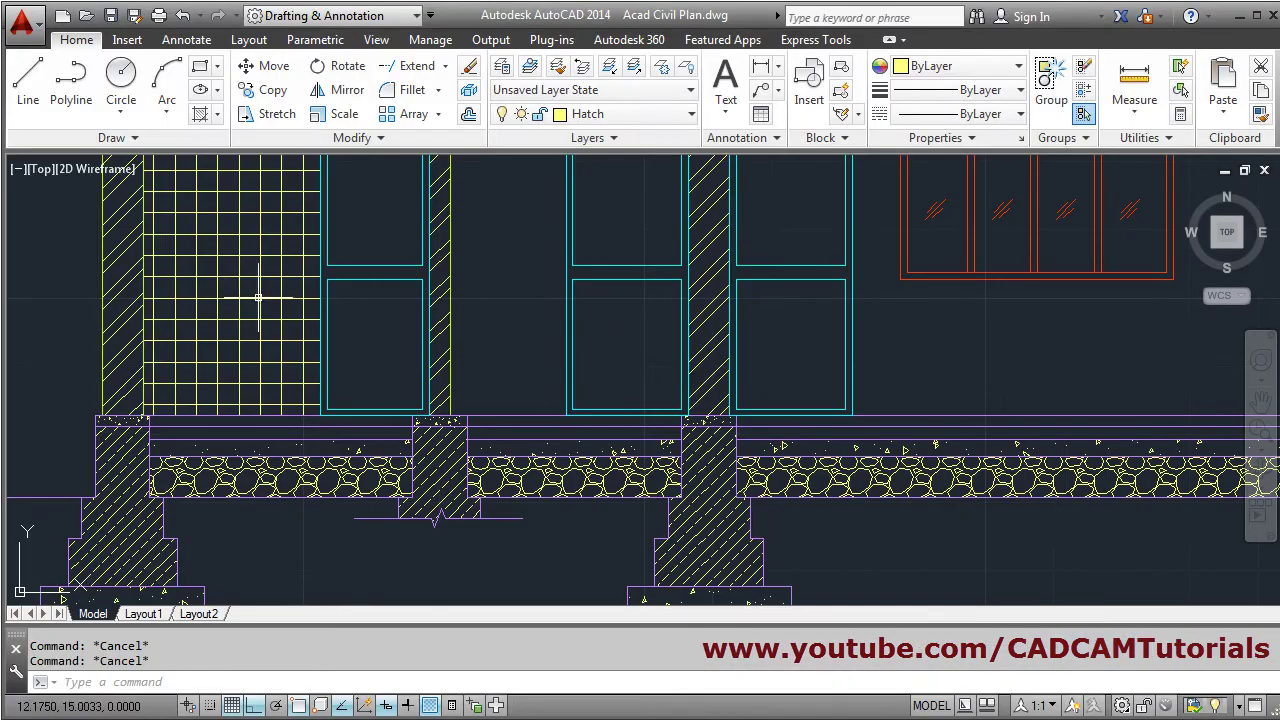
left_click(203, 114)
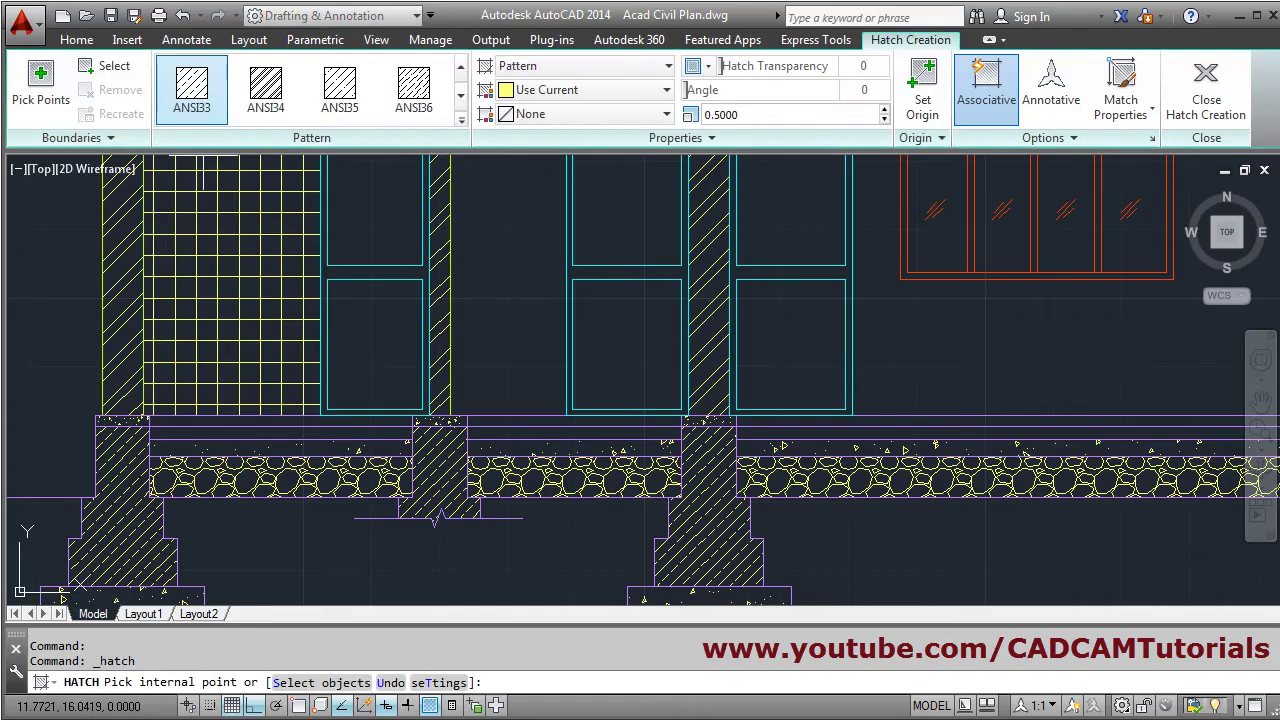
left_click(461, 121)
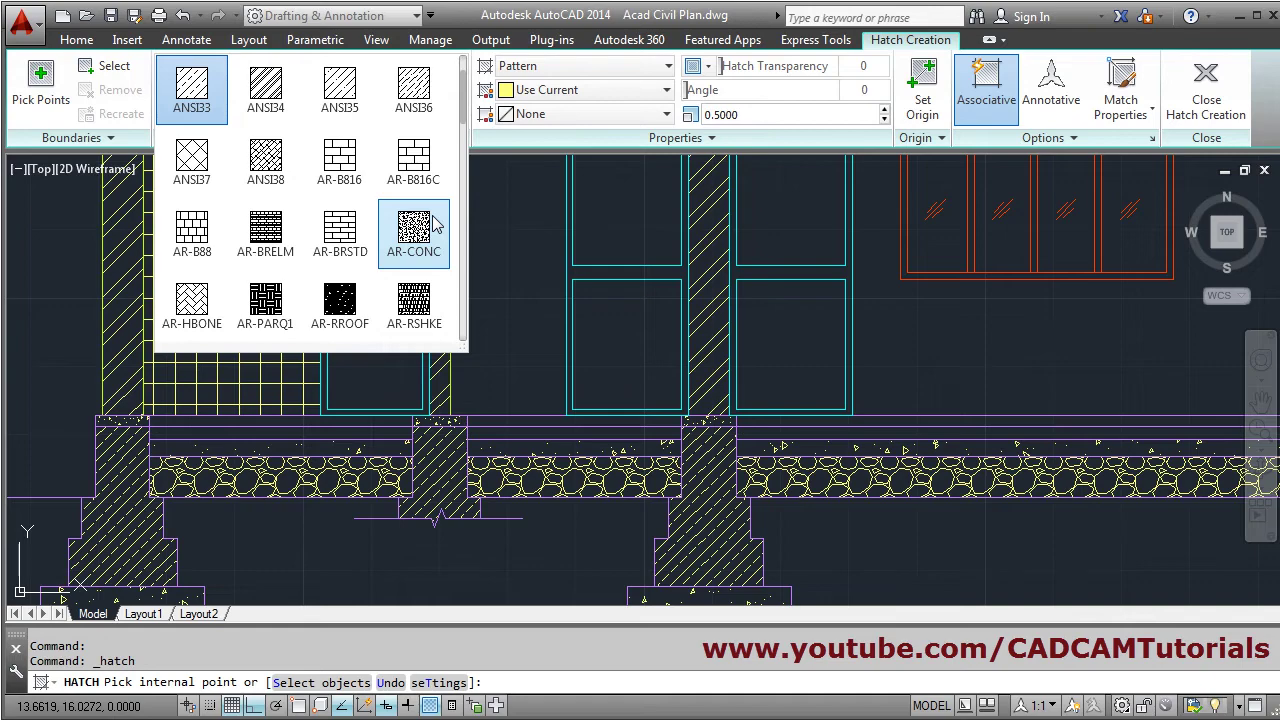
scroll(435, 226, "down", 2)
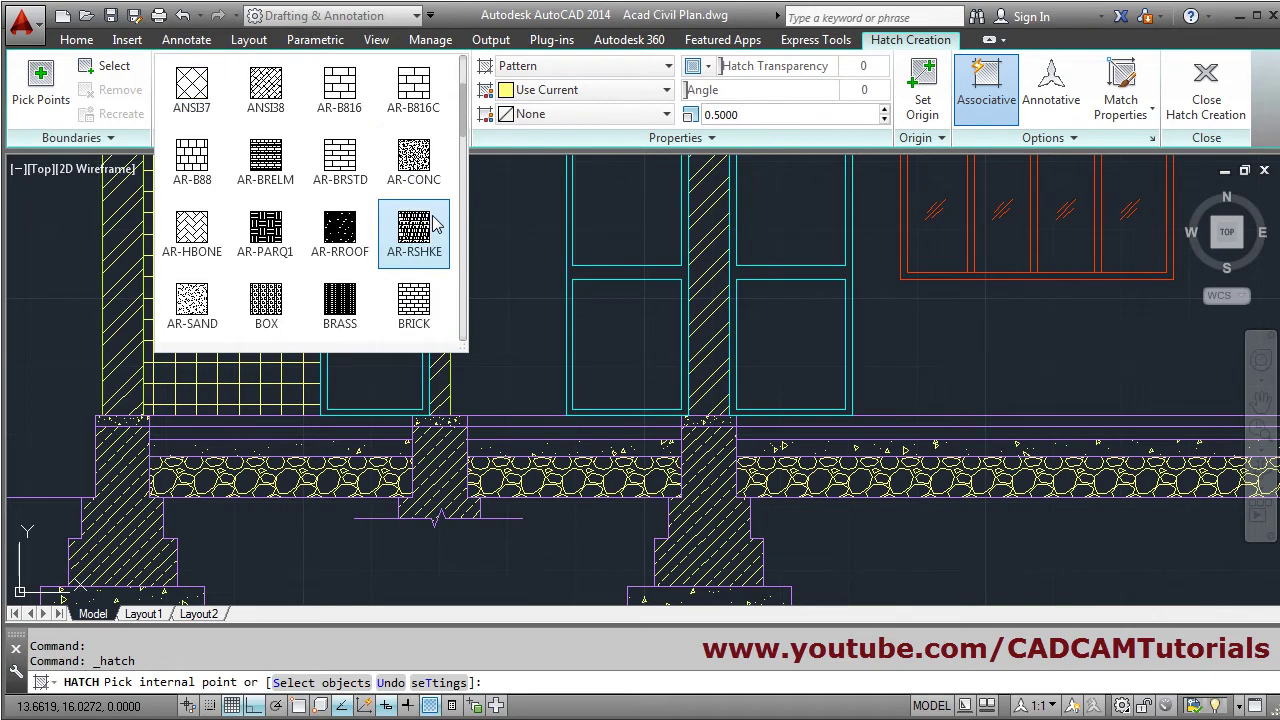
left_click(197, 316)
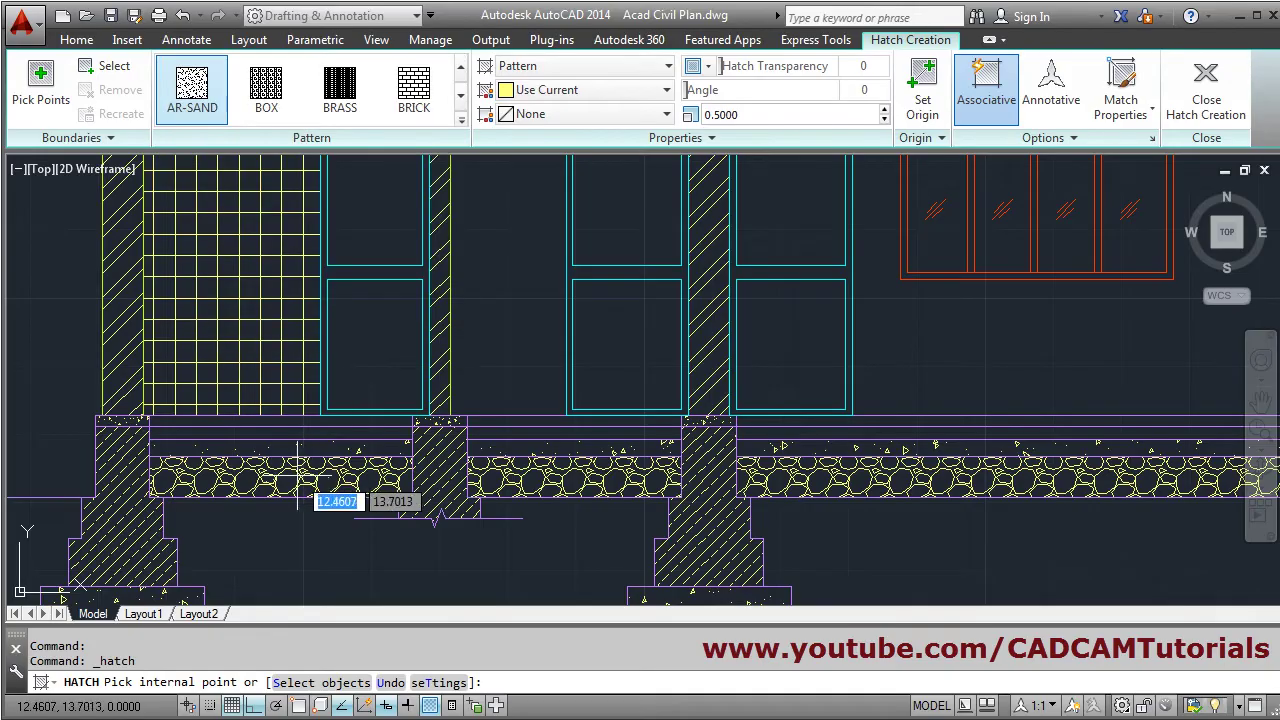
left_click(290, 432)
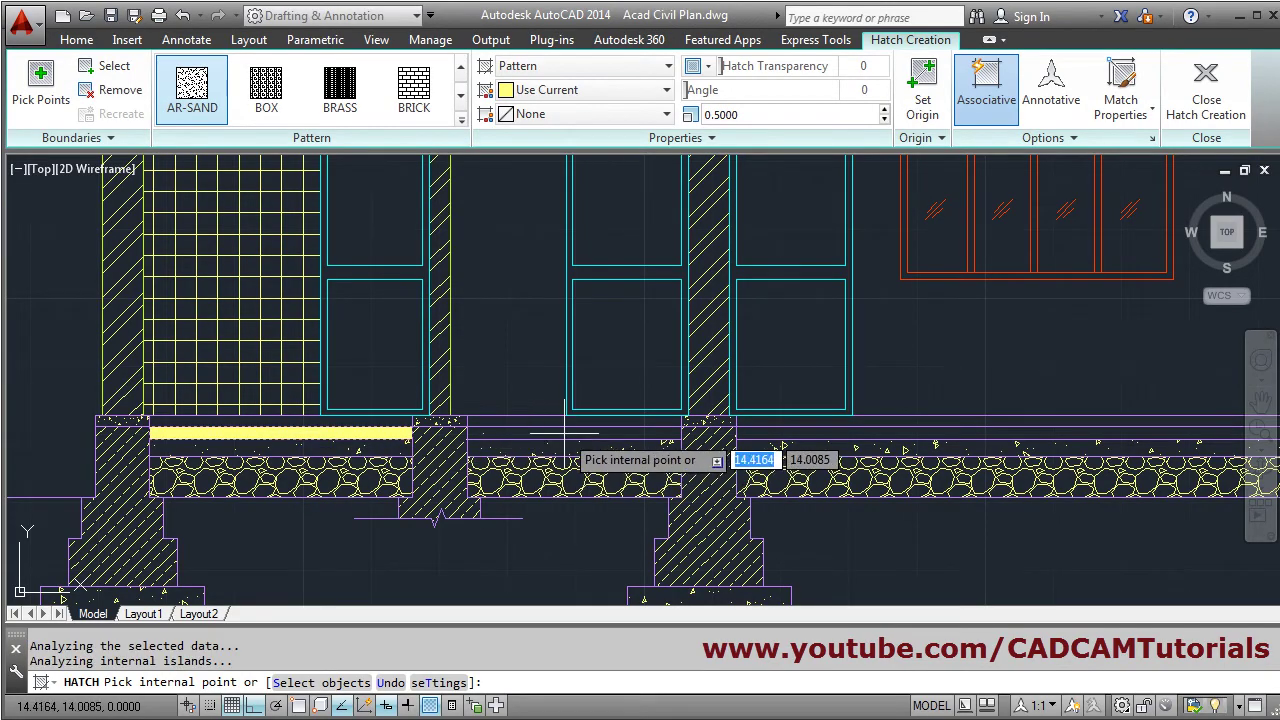
middle_click_drag(772, 484, 585, 500)
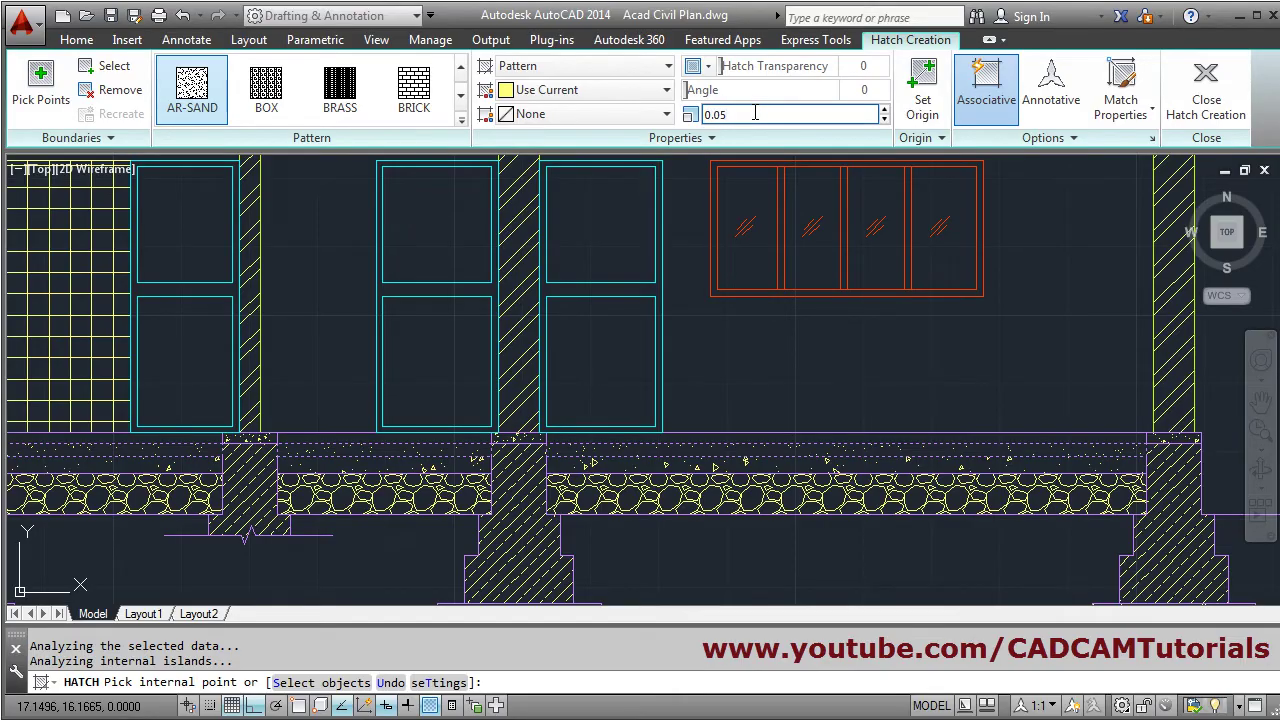
middle_click_drag(168, 462, 378, 470)
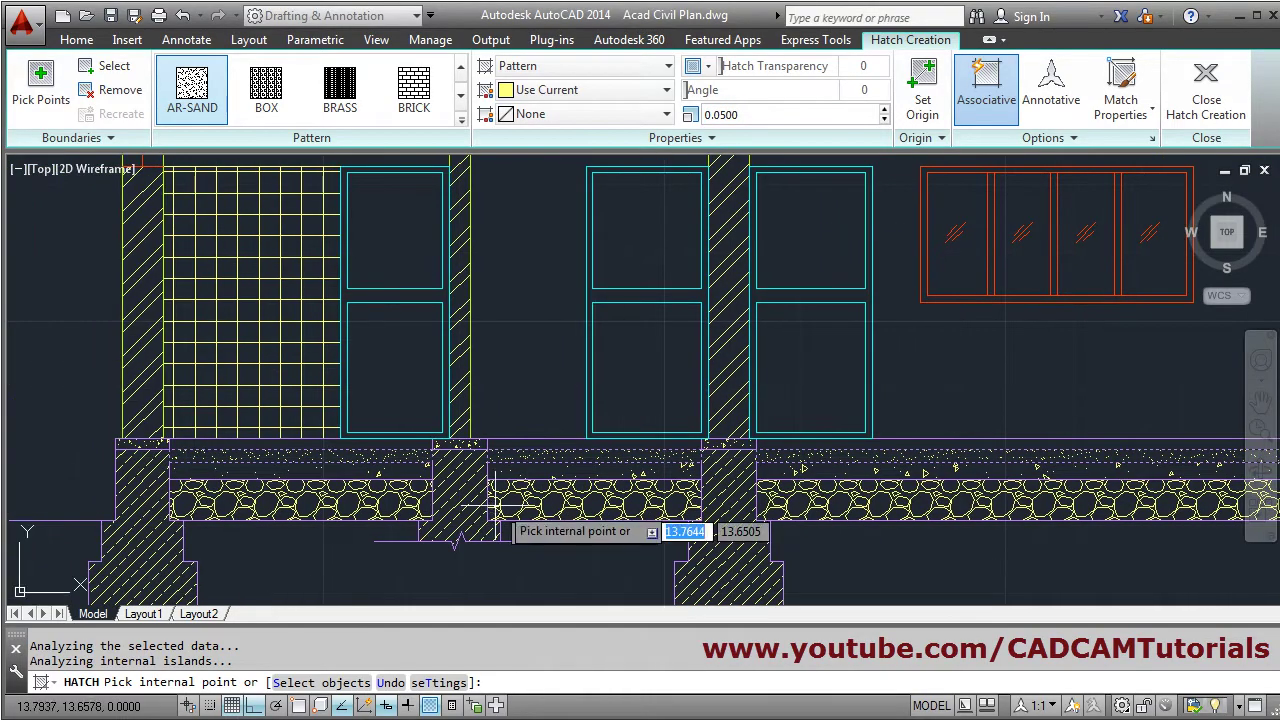
left_click(1205, 90)
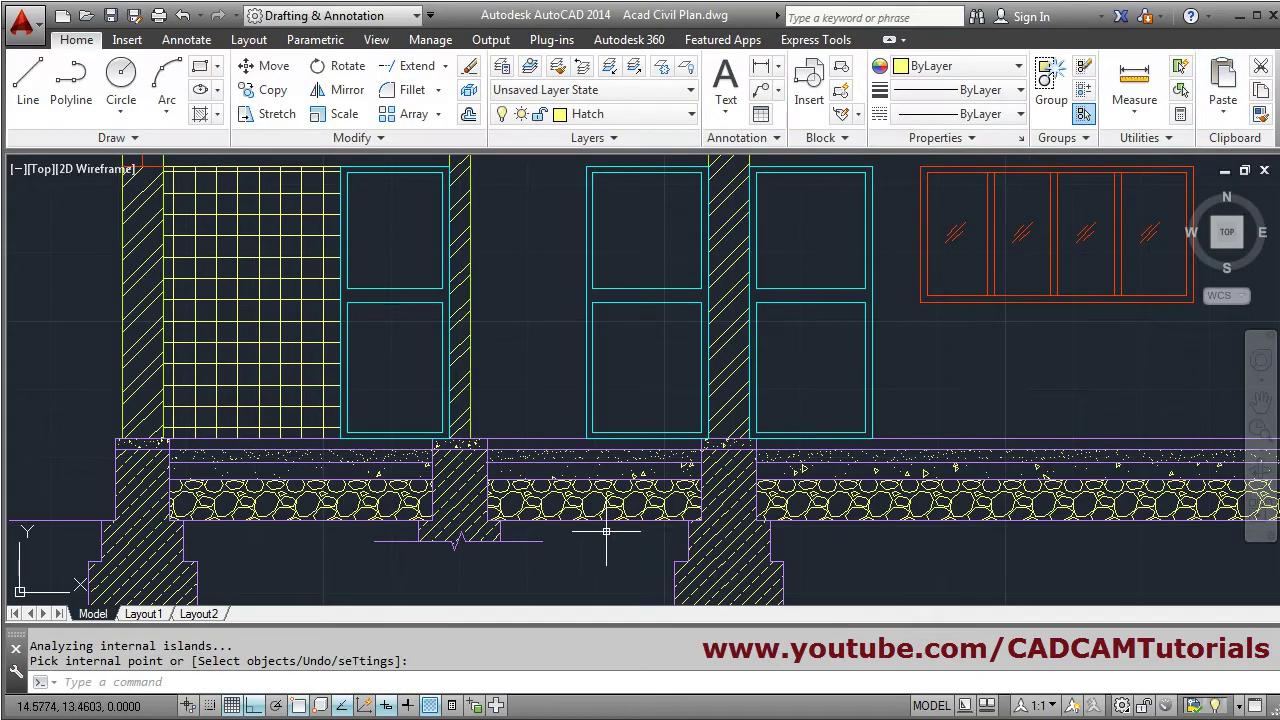
scroll(335, 458, "up", 2)
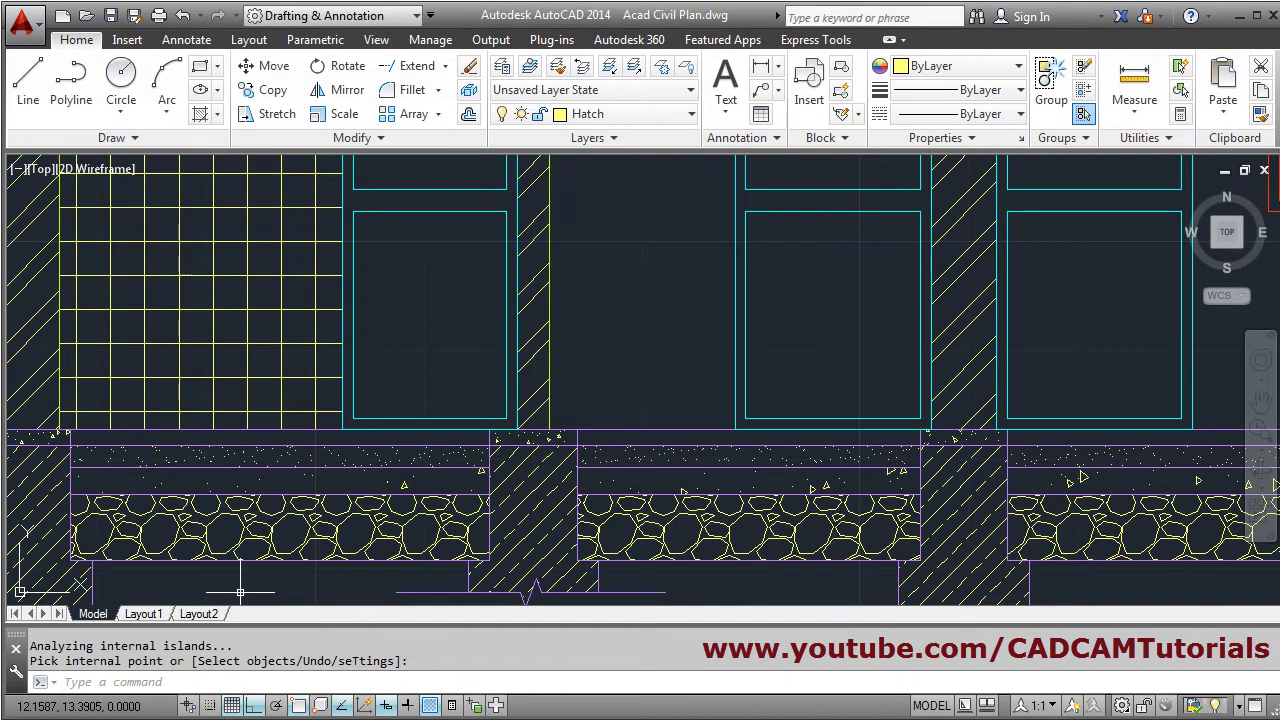
key("alt+Tab")
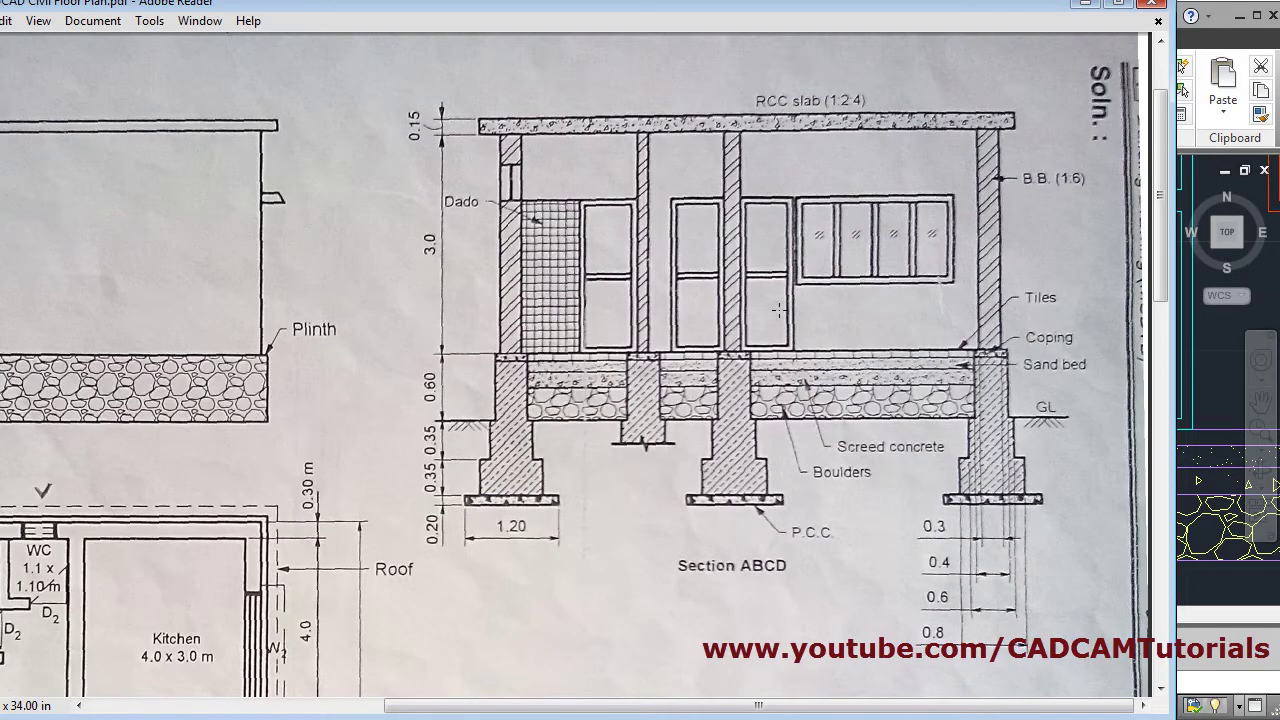
Step: Fill the floor strip above the sand bed with ANSI31 hatch
left_click(1082, 6)
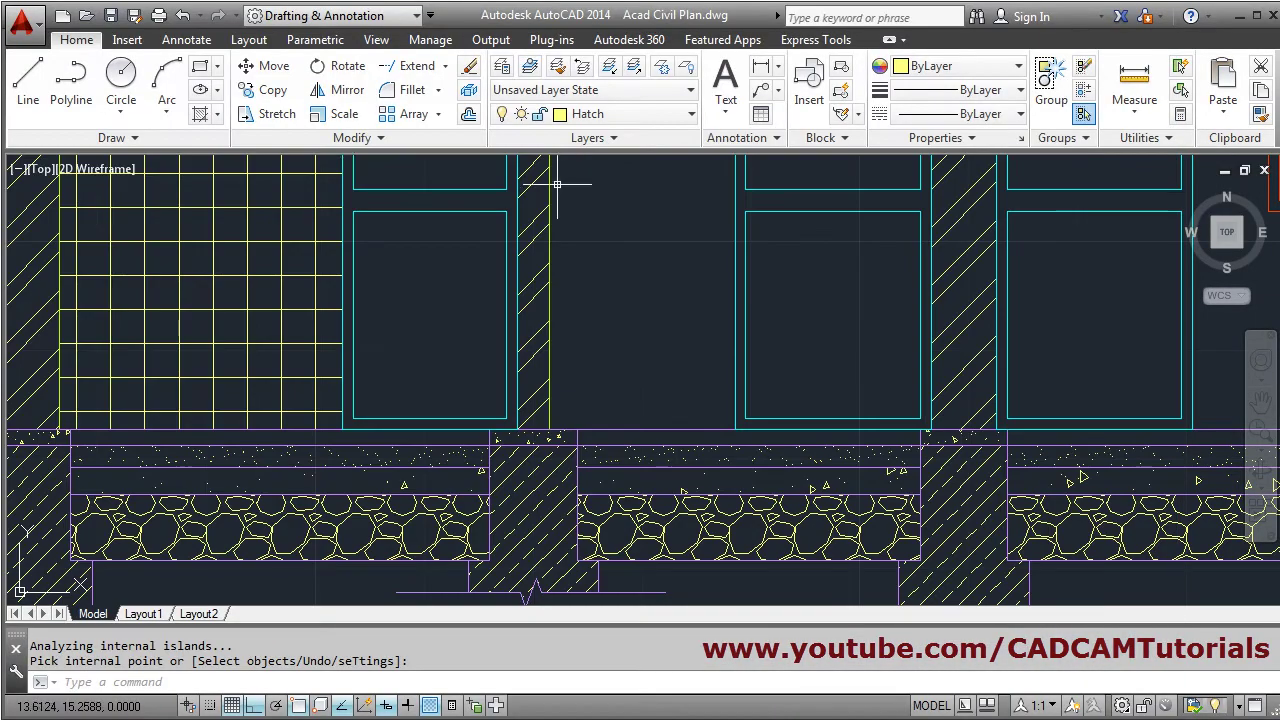
left_click(201, 118)
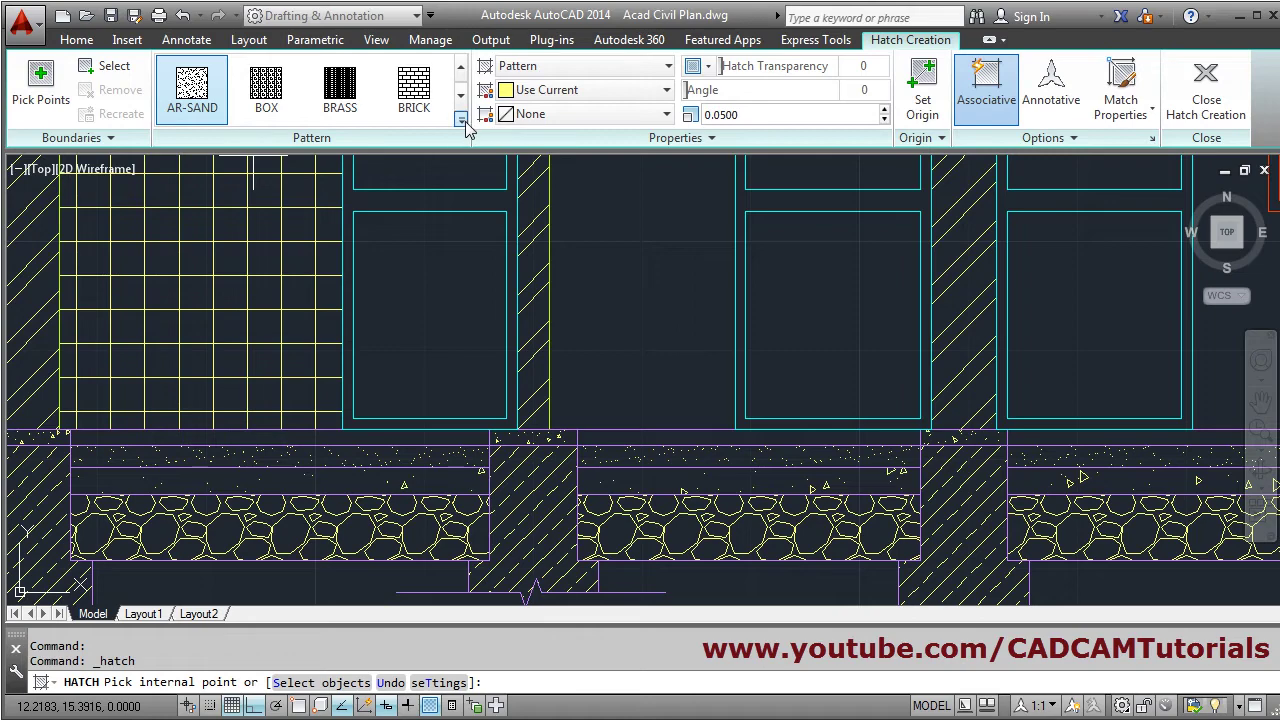
left_click(461, 120)
left_click_drag(463, 118, 470, 72)
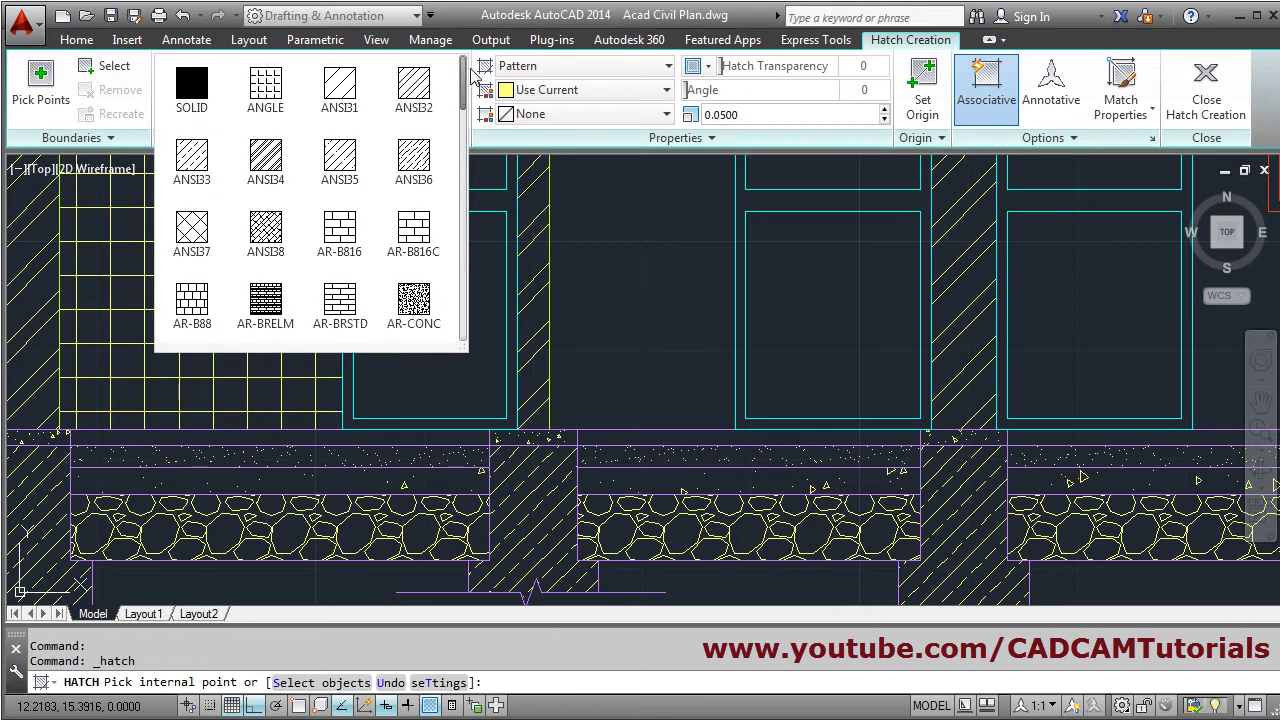
left_click(341, 92)
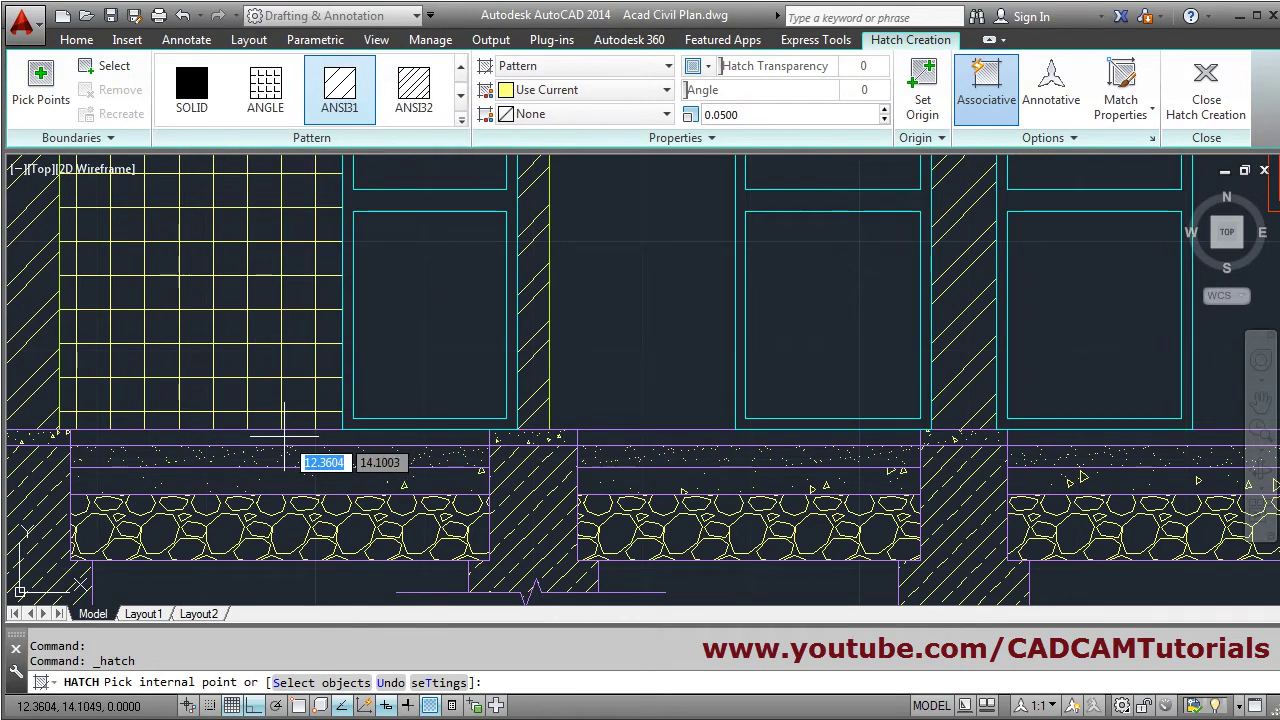
scroll(643, 455, "down", 2)
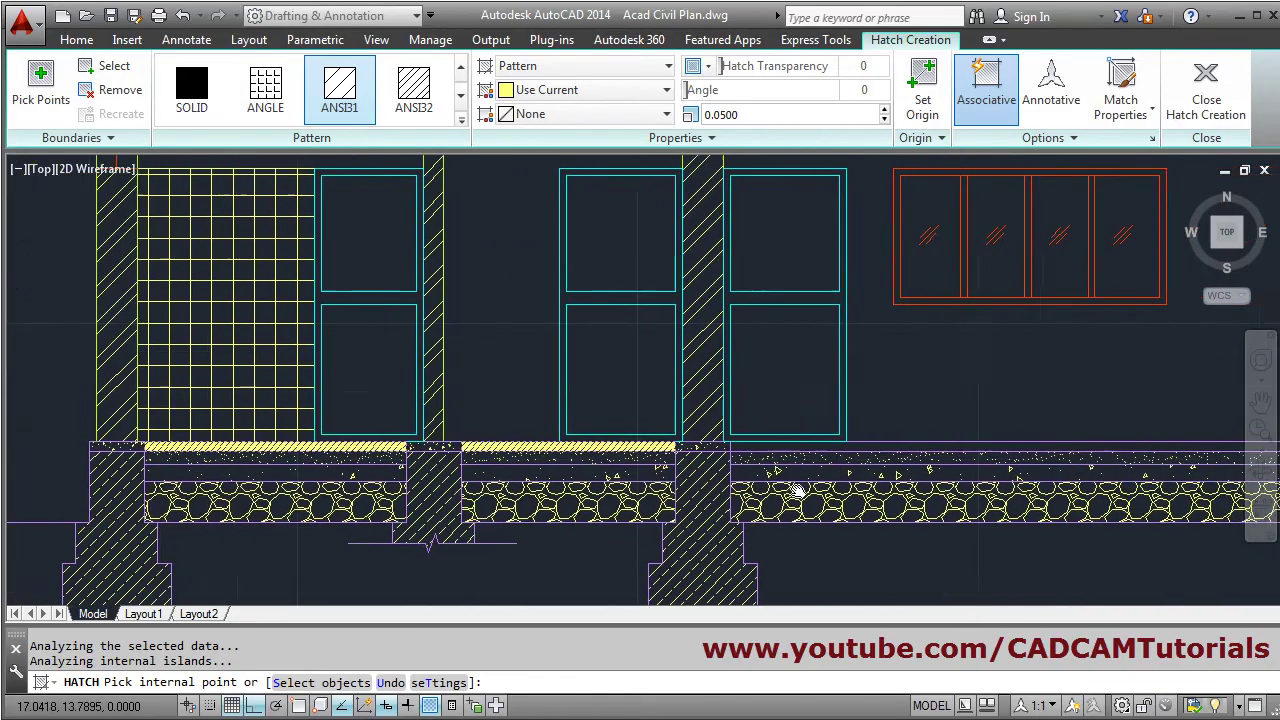
left_click(849, 455)
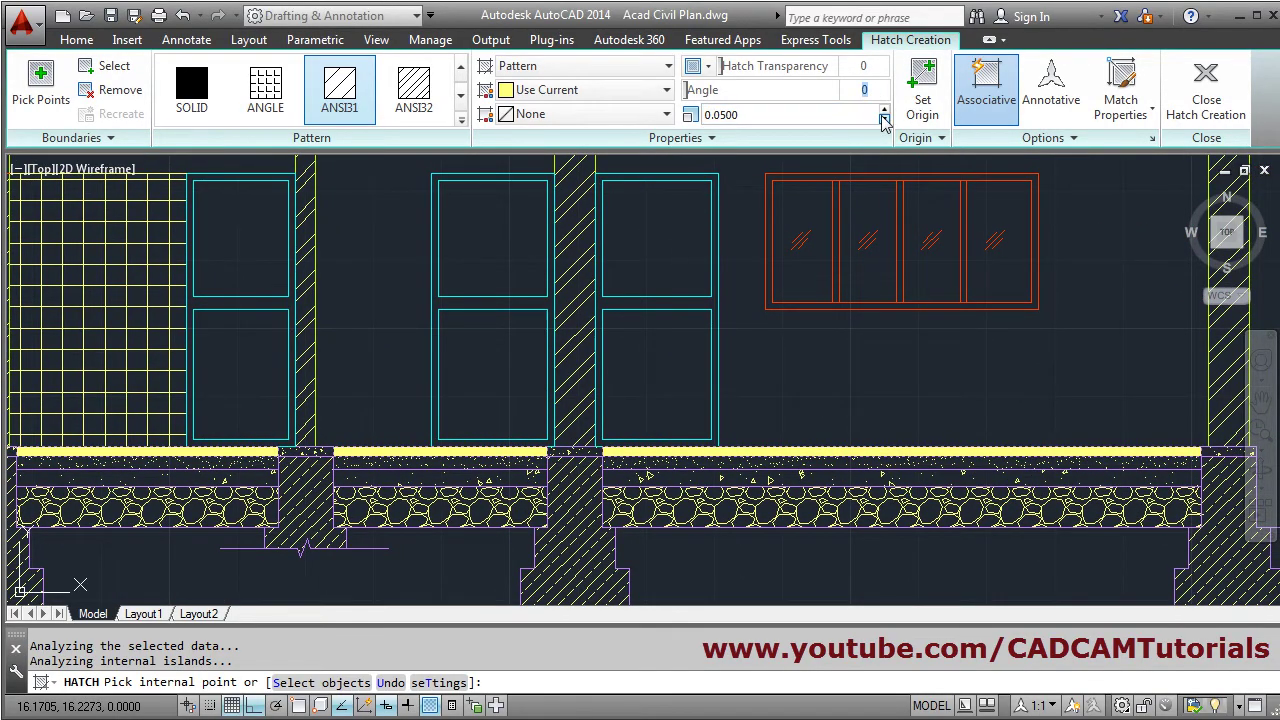
Step: Adjust the floor strip hatch scale, entering 1, and finish the hatch
left_click(775, 115)
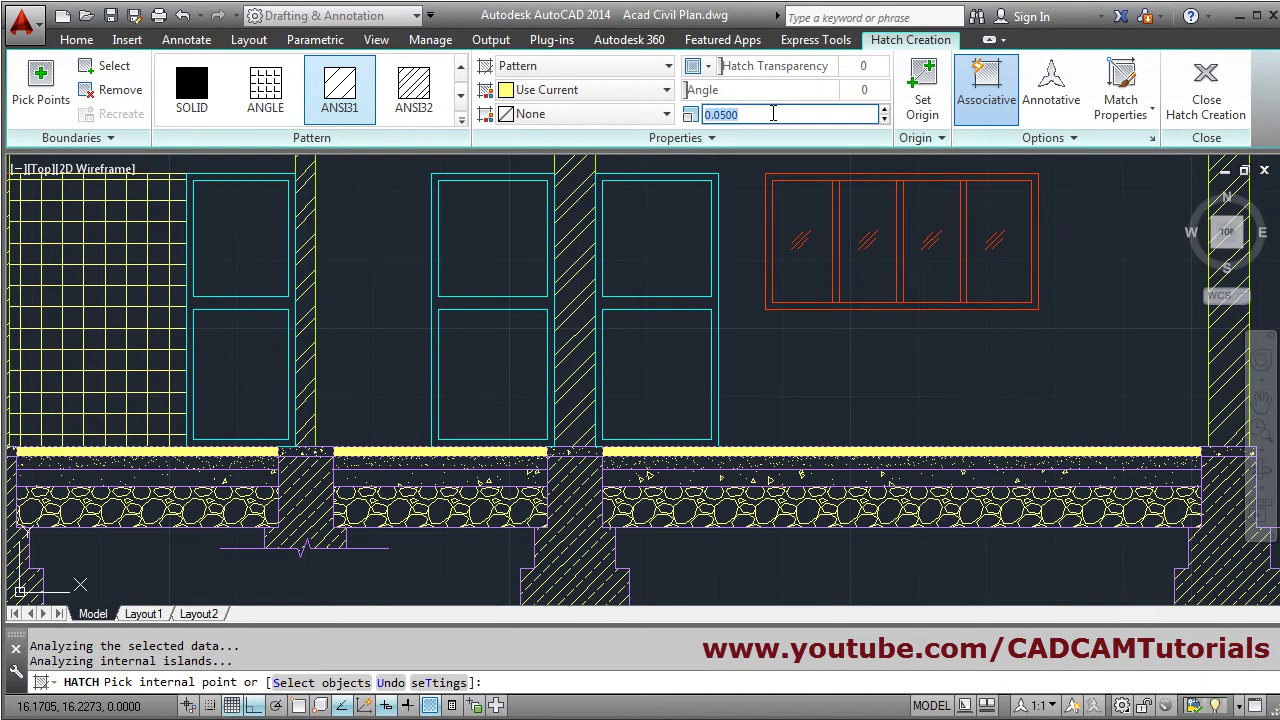
type("1")
key("Return")
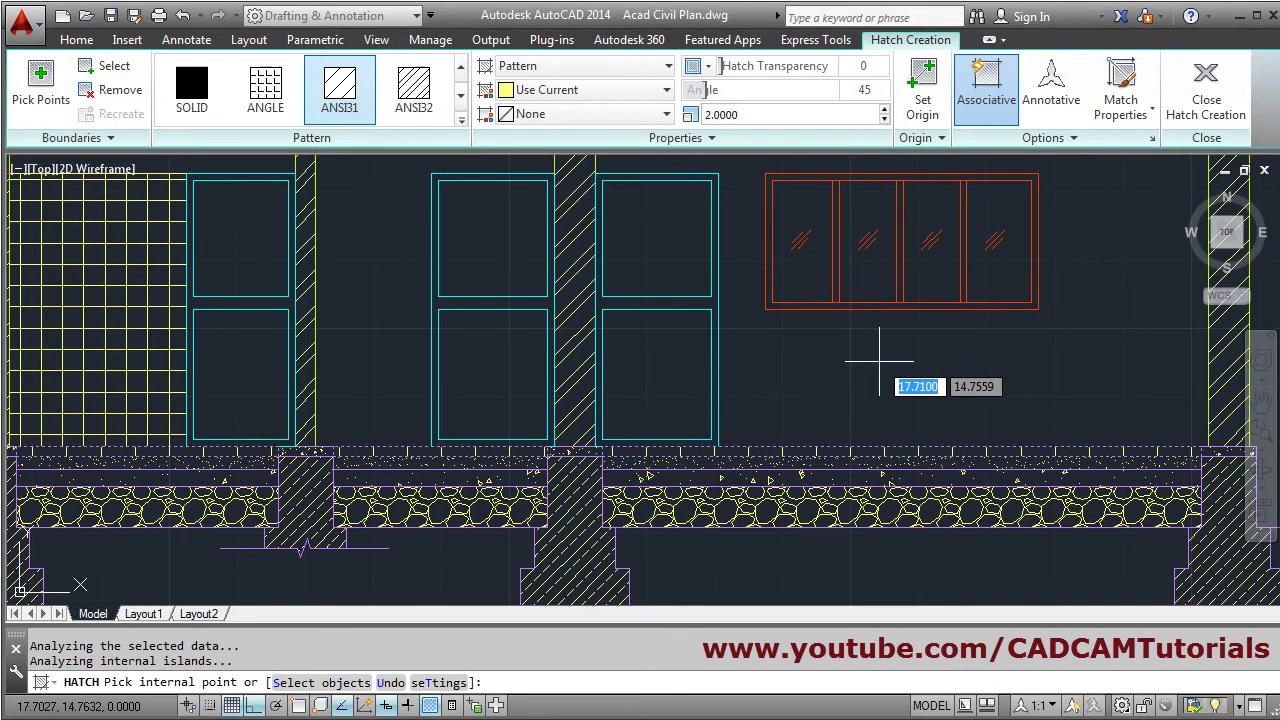
scroll(920, 360, "down", 2)
scroll(912, 355, "up", 2)
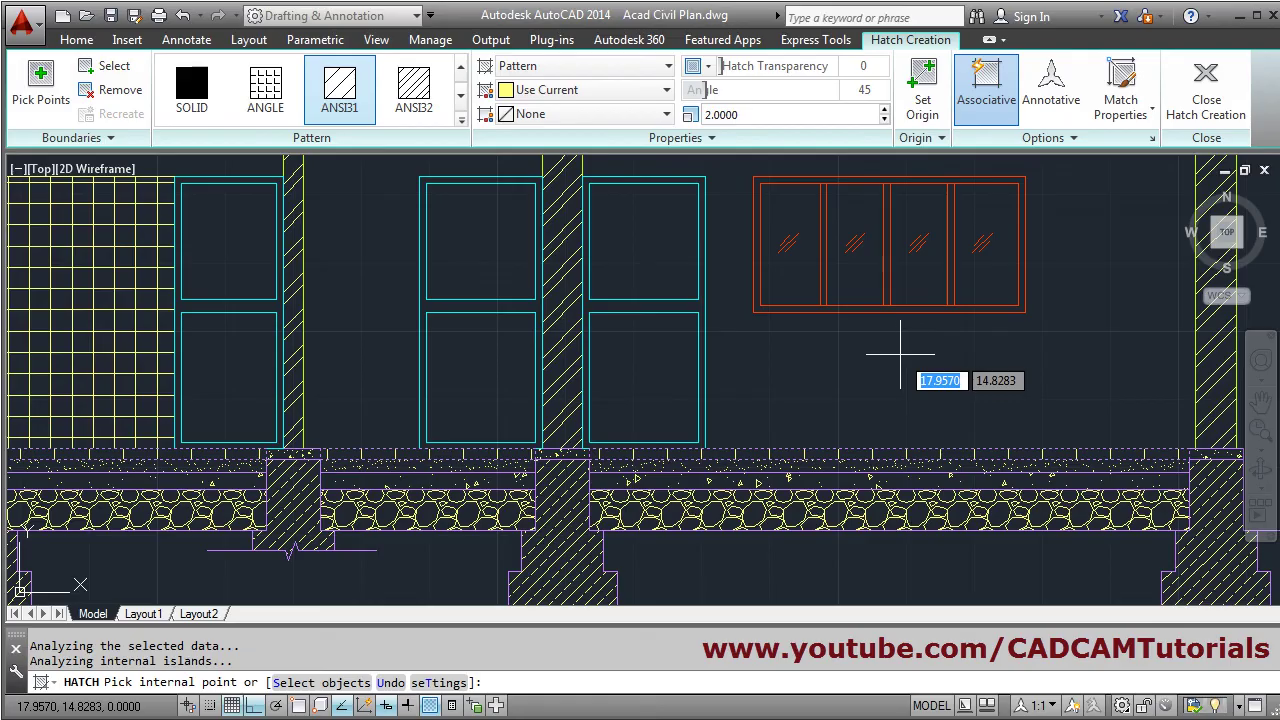
left_click(1207, 110)
scroll(945, 310, "down", 2)
middle_click_drag(888, 347, 835, 464)
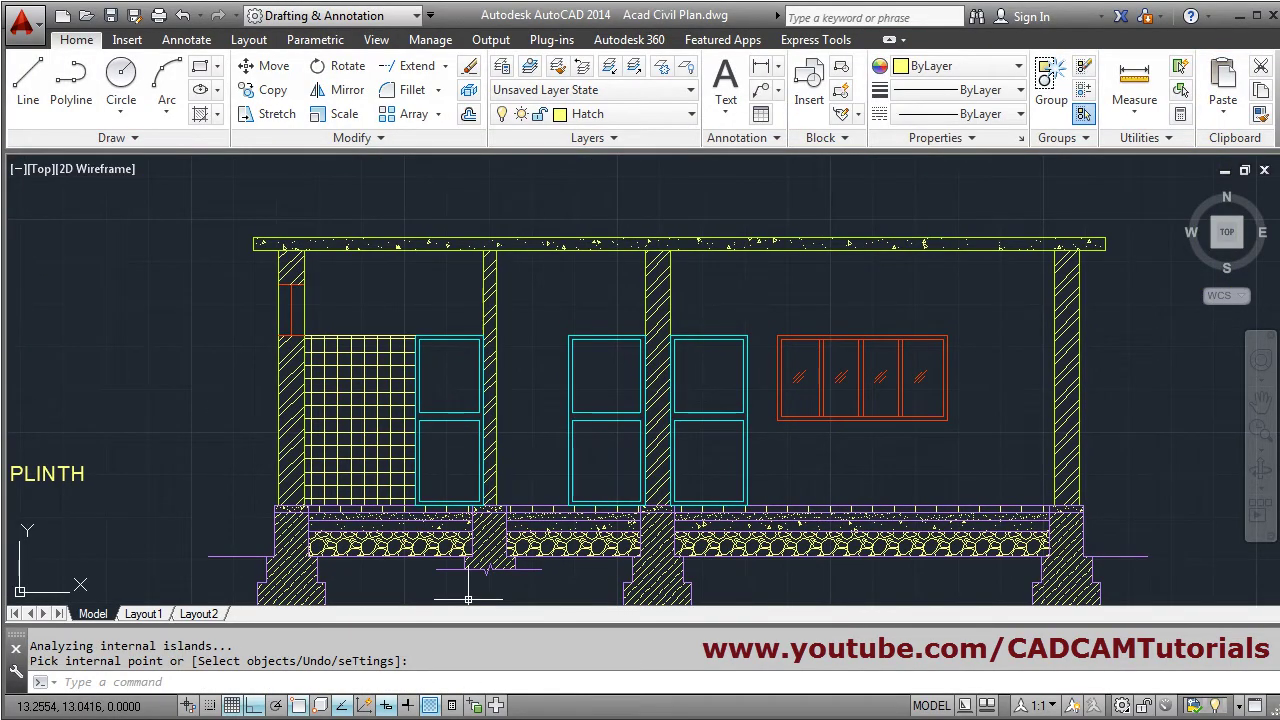
key("alt+Tab")
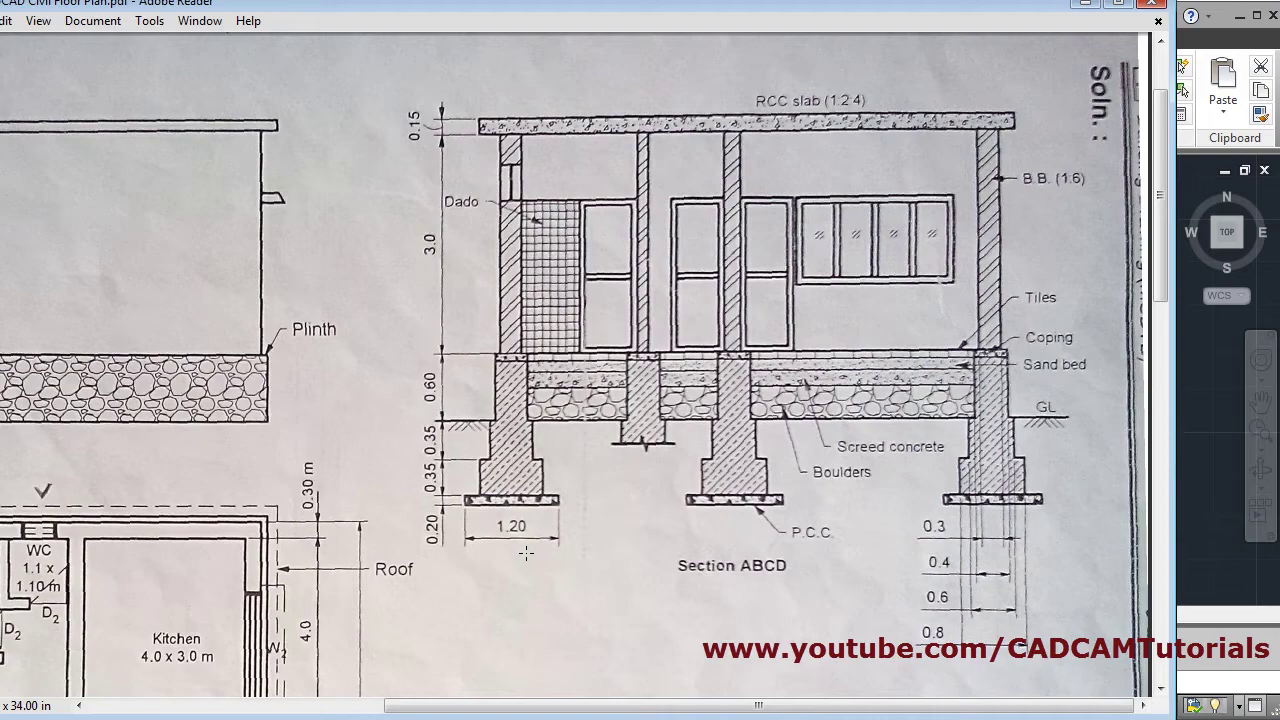
Step: Review the Section ABCD sheet, minimize Reader, and pan AutoCAD to the right footing
scroll(1107, 433, "up", 1)
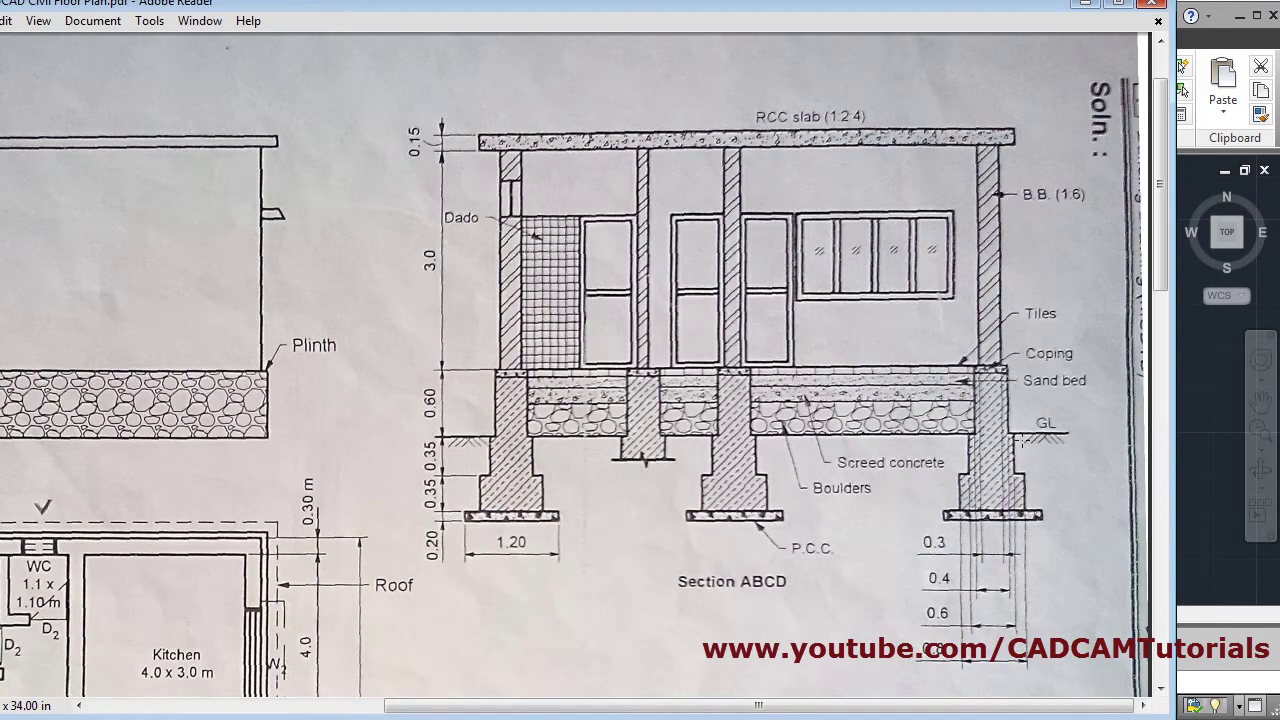
left_click(1087, 6)
scroll(1140, 580, "up", 4)
middle_click_drag(1109, 523, 710, 401)
Step: Draw a short diagonal soil stroke below the ground line beside the right footing
left_click(28, 82)
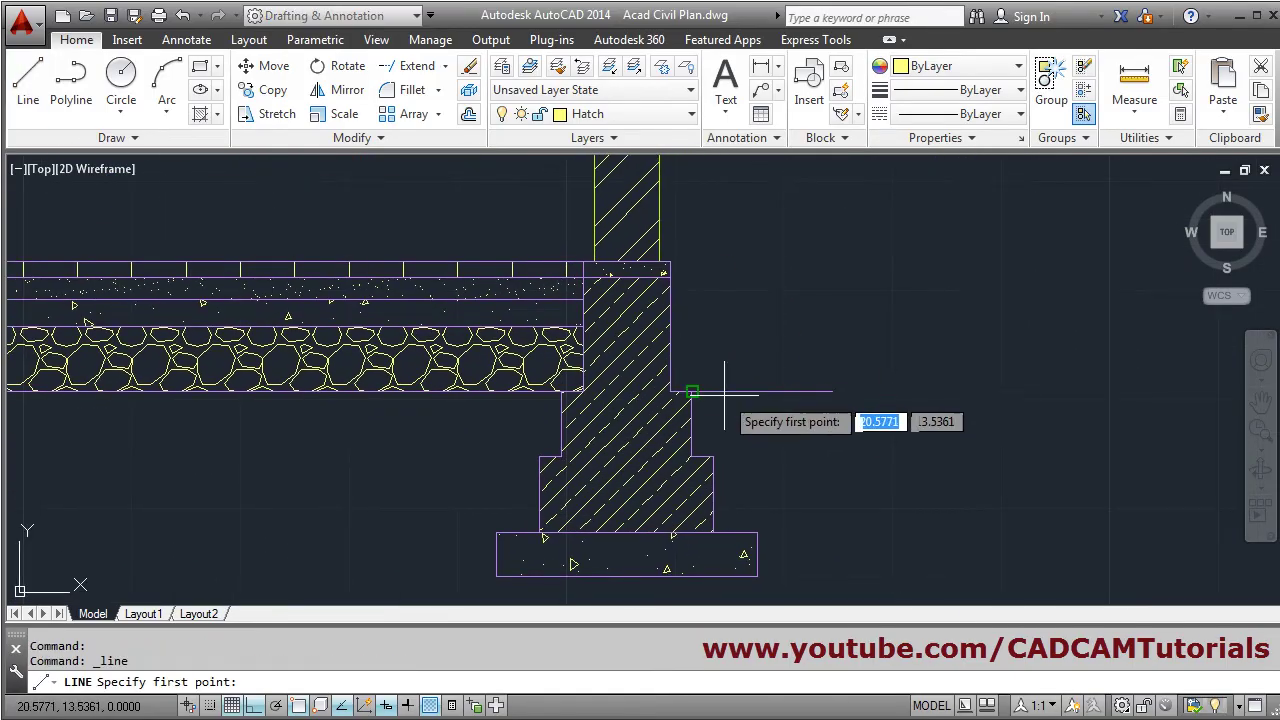
scroll(745, 378, "up", 2)
left_click(763, 386)
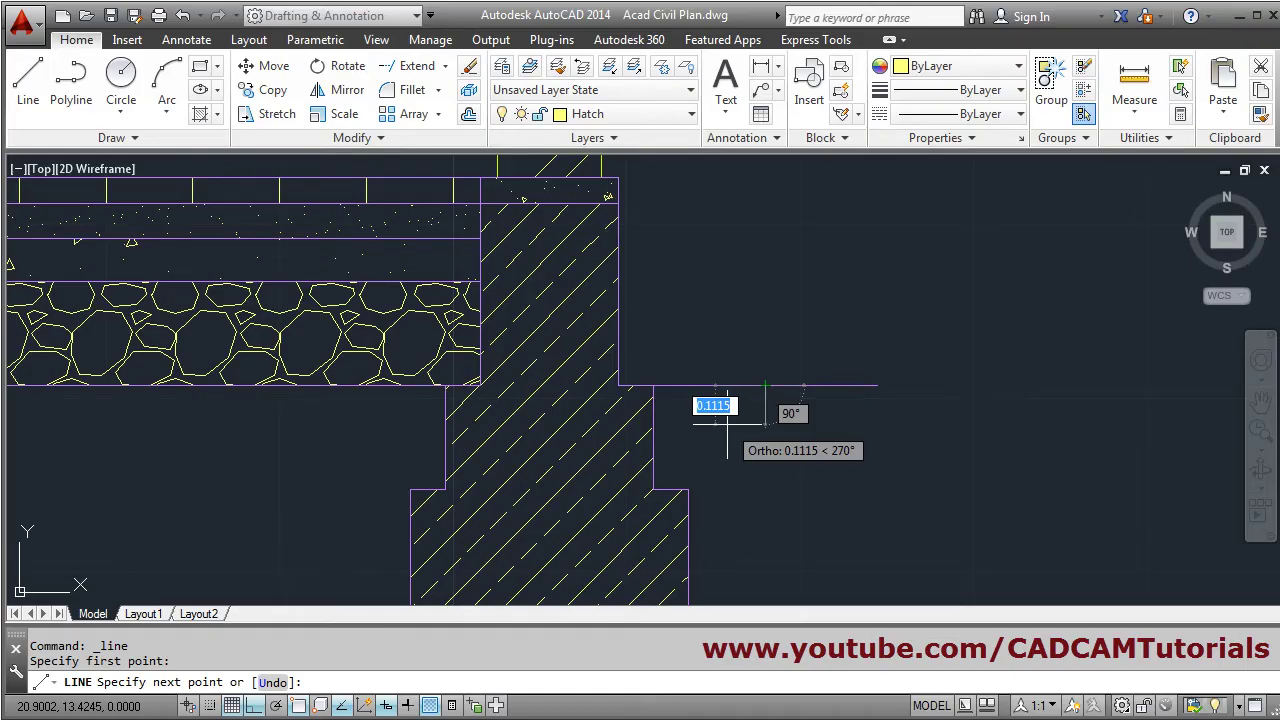
key("F8")
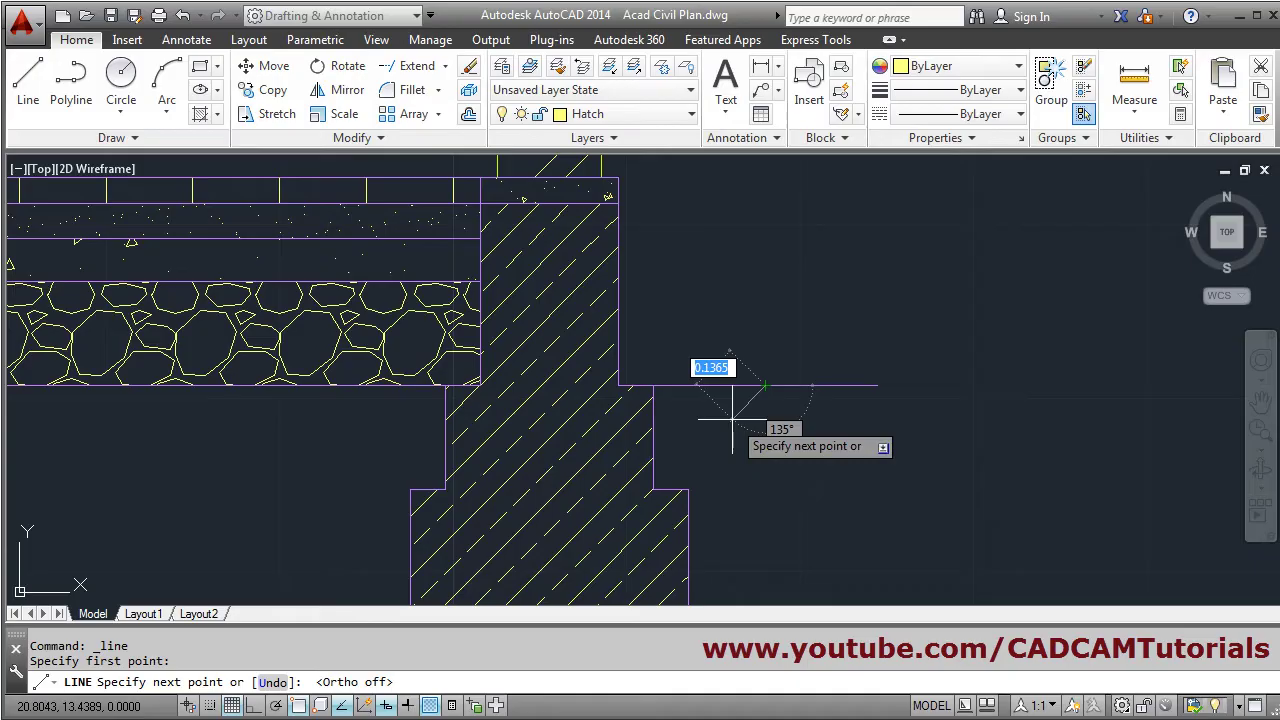
left_click(737, 420)
key("Return")
scroll(834, 370, "up", 2)
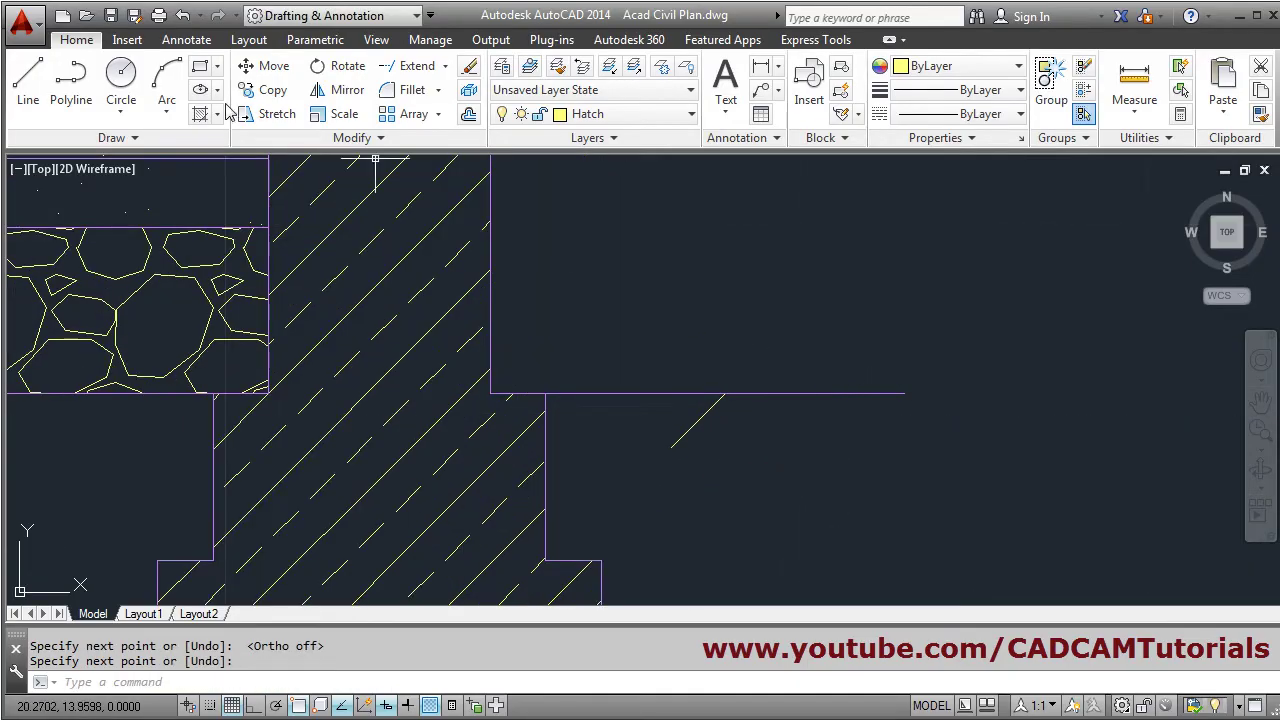
Step: Copy the diagonal stroke twice to the left along the ground line
left_click(266, 89)
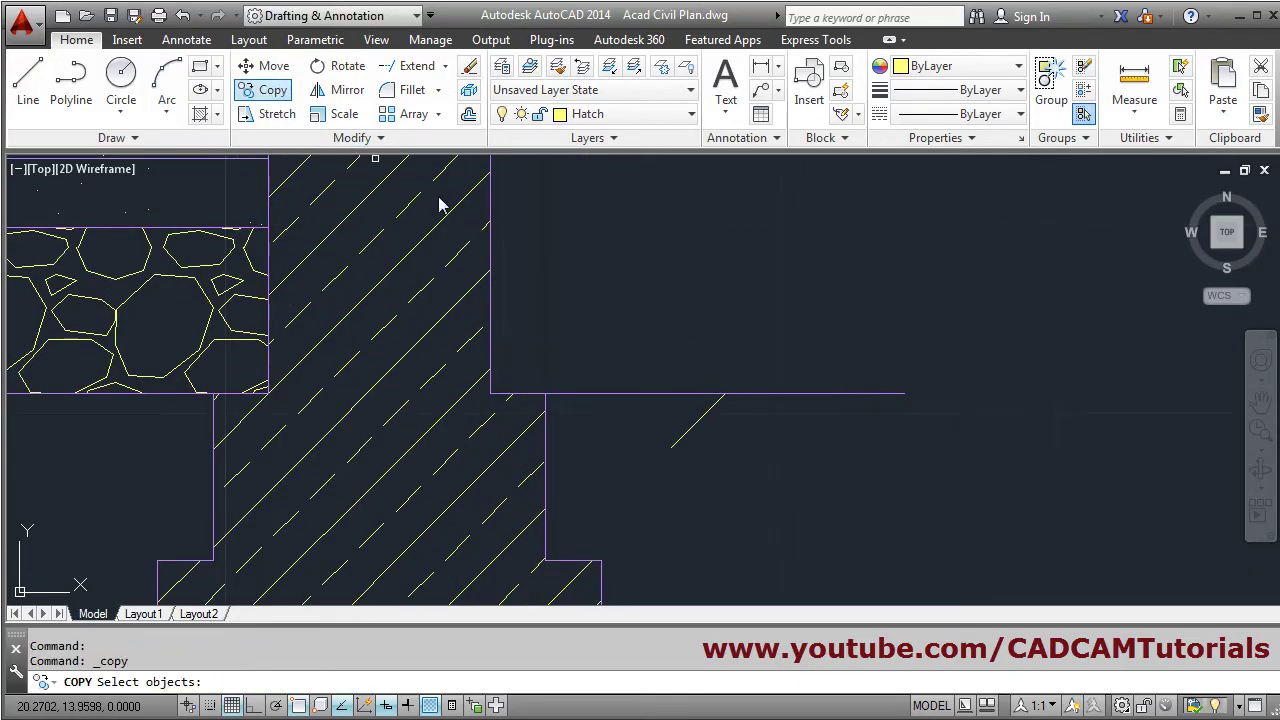
left_click(709, 417)
key("Return")
left_click(833, 280)
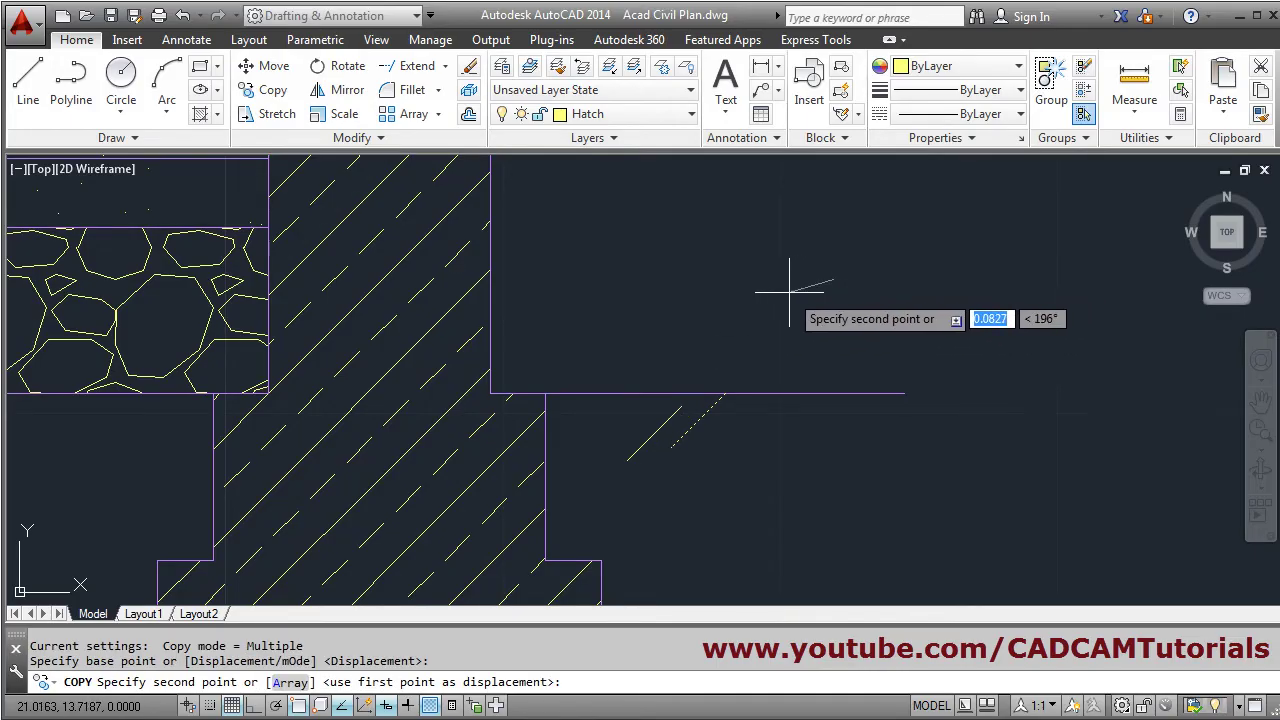
key("F8")
left_click(793, 296)
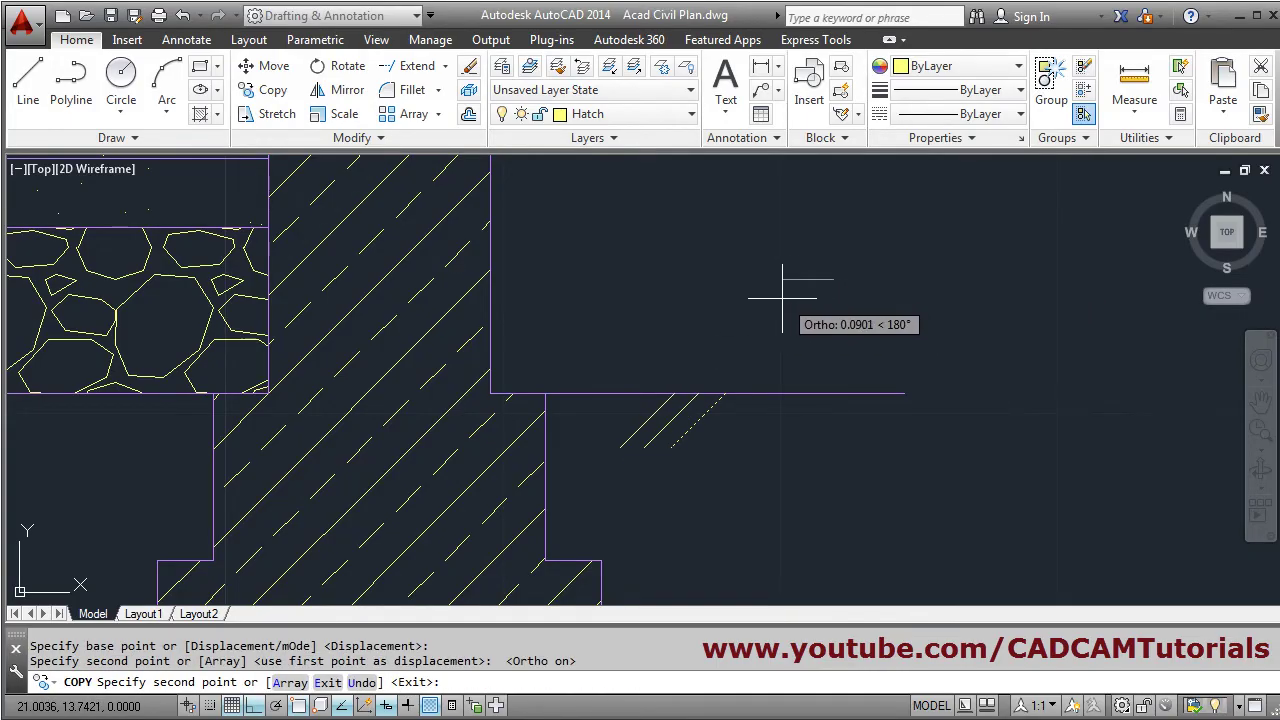
left_click(753, 300)
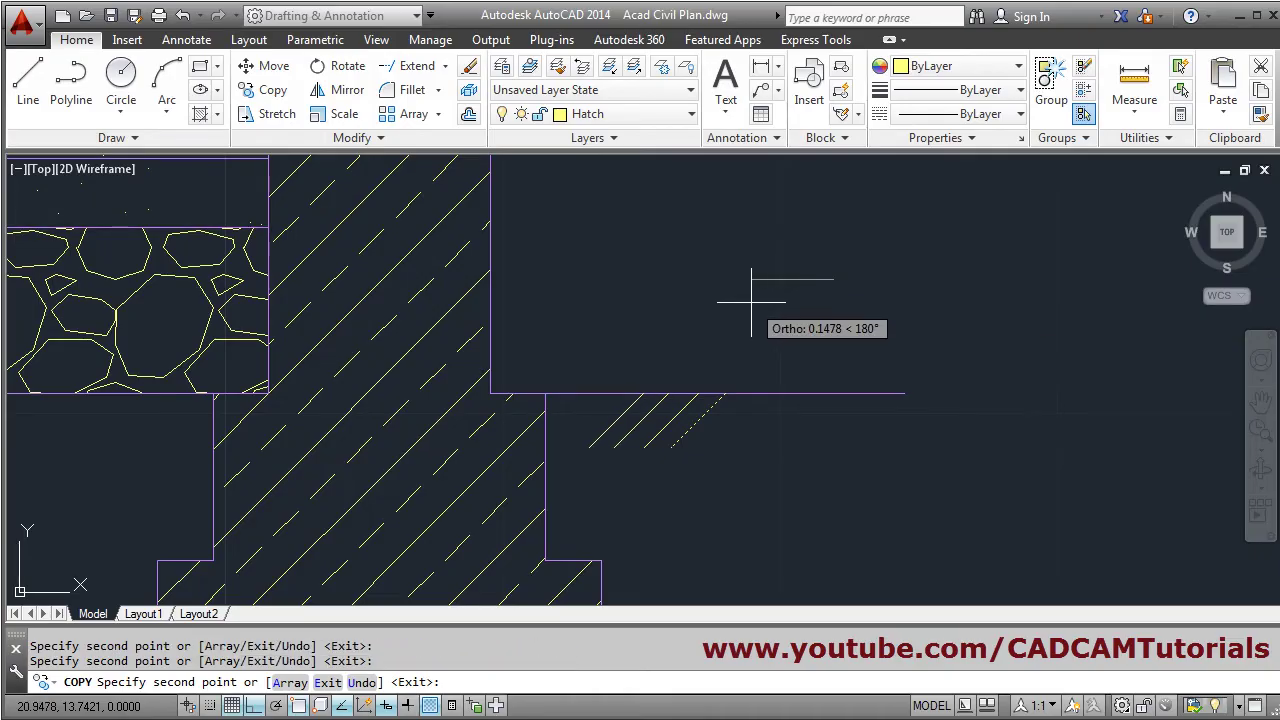
key("Return")
Step: Mirror the four strokes about a vertical axis, keeping the originals
left_click(347, 90)
left_click(737, 414)
left_click(630, 432)
key("Return")
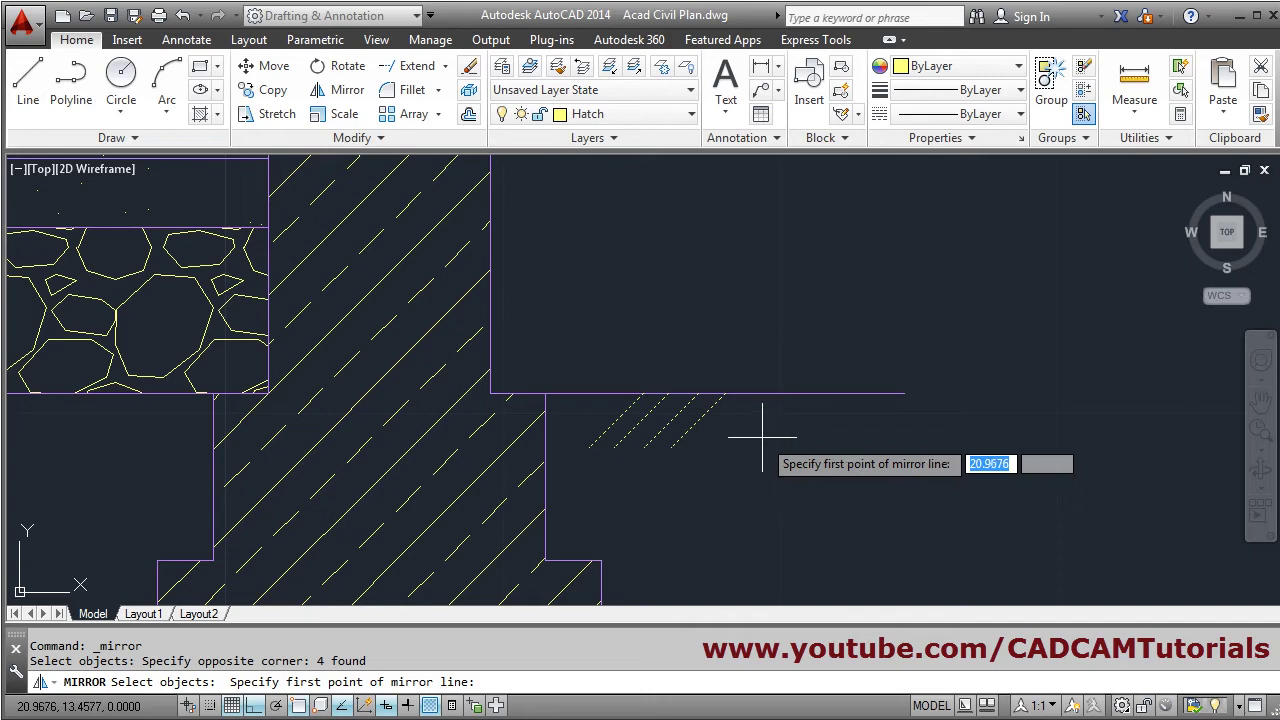
left_click(726, 388)
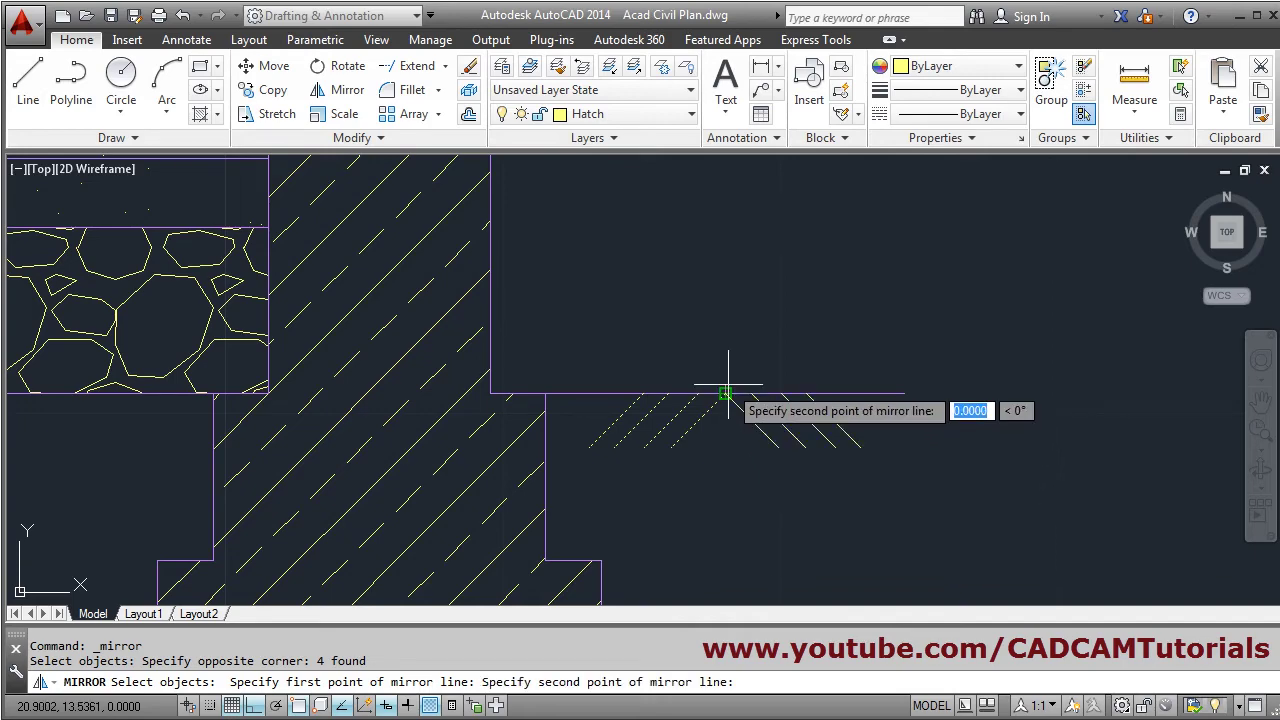
left_click(739, 233)
key("Return")
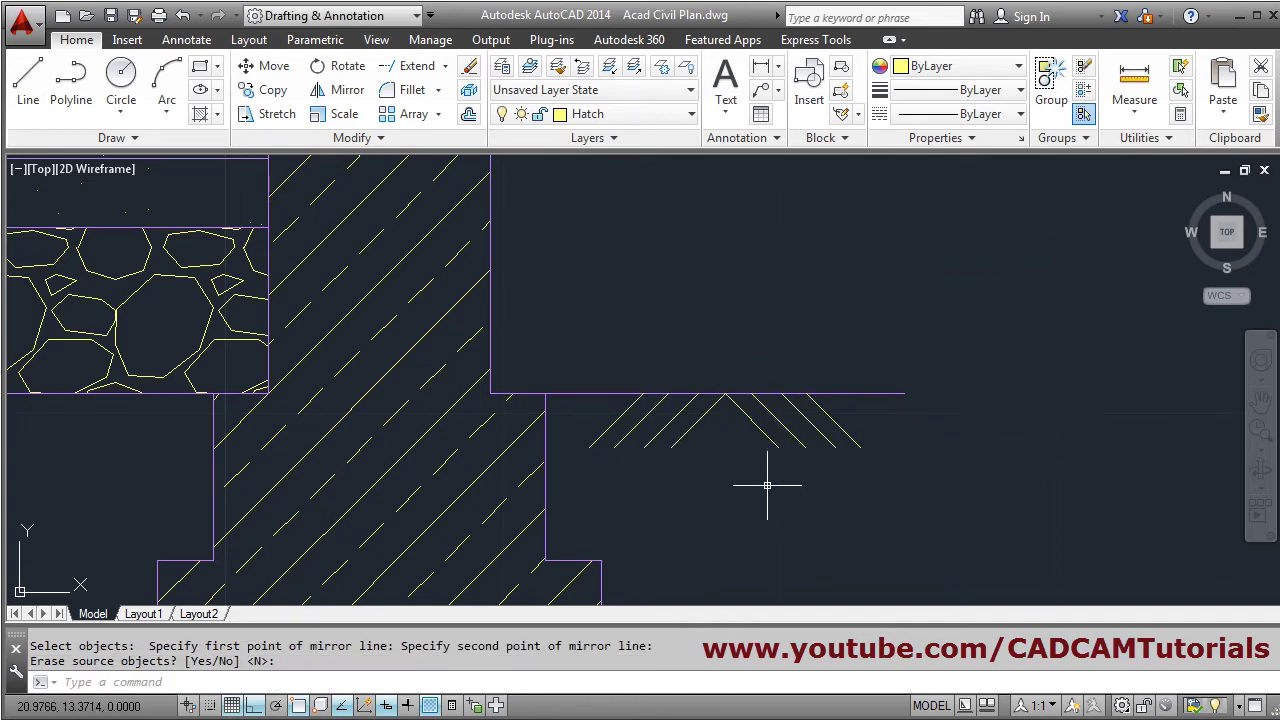
scroll(767, 485, "up", 3)
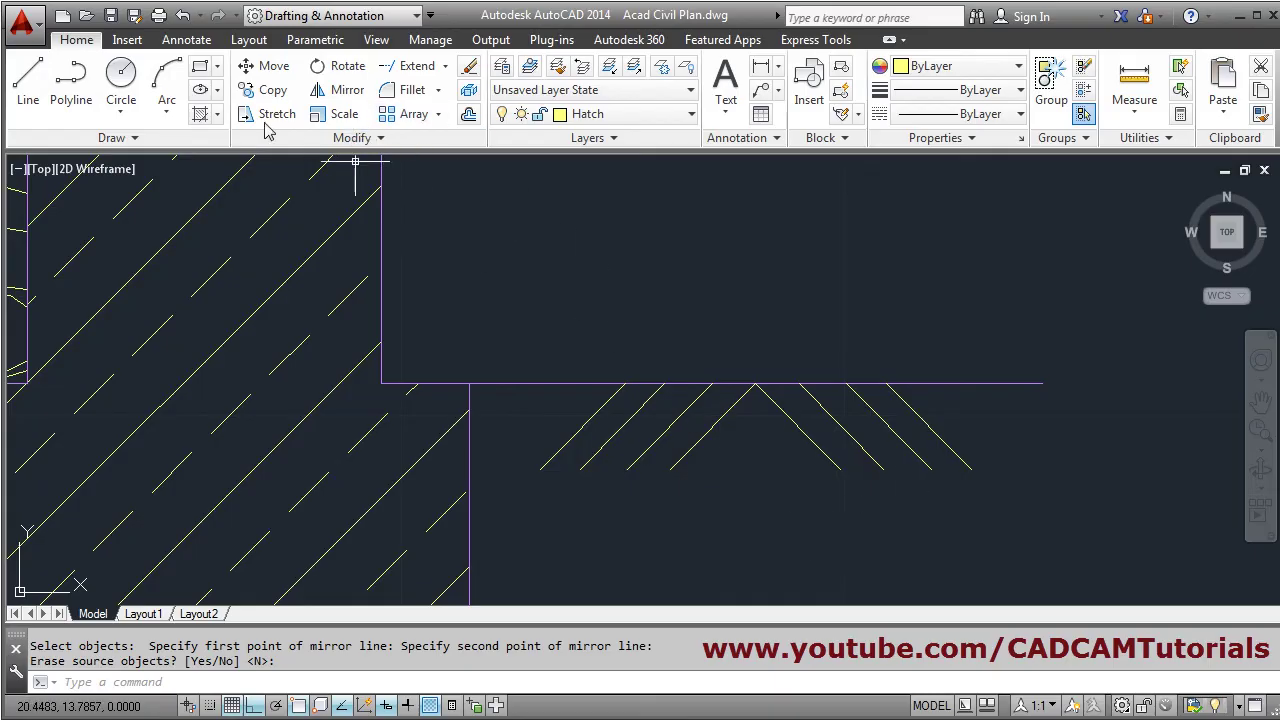
Step: Move the four mirrored strokes left so they cross the original soil-mark lines
left_click(268, 67)
left_click(980, 400)
left_click(738, 492)
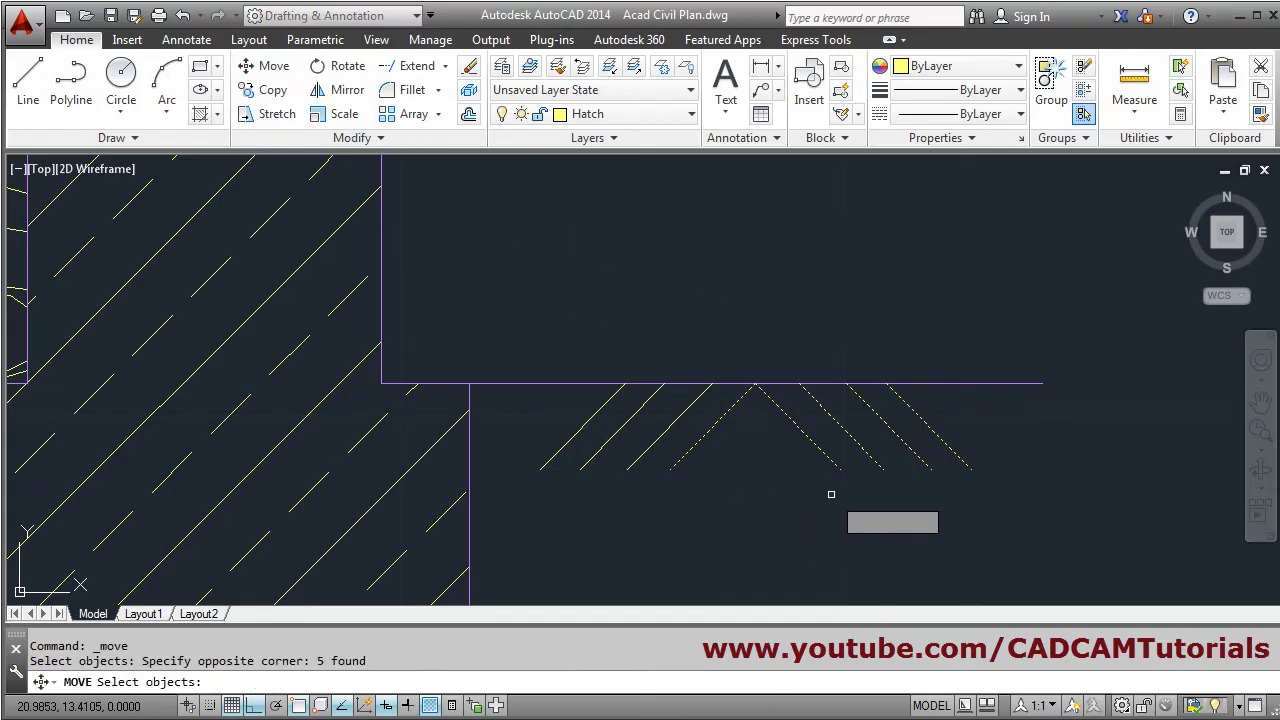
left_click(716, 421, "shift")
key("Return")
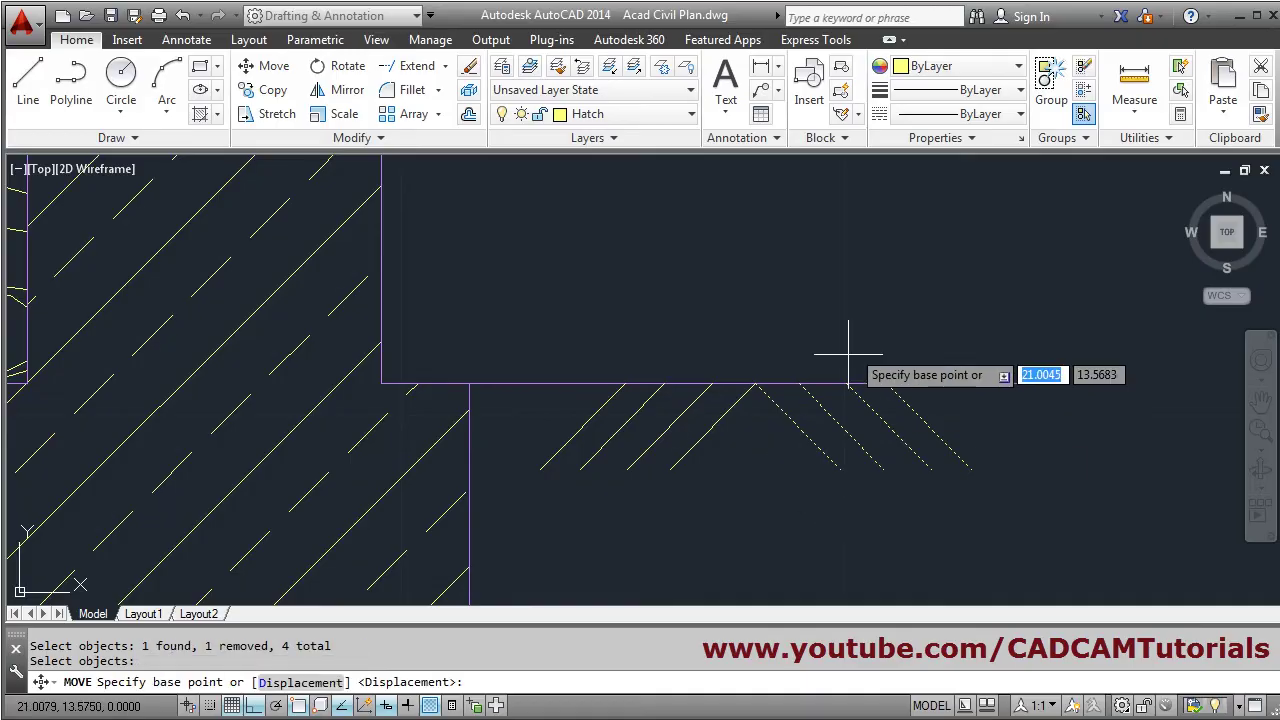
left_click(888, 278)
left_click(765, 277)
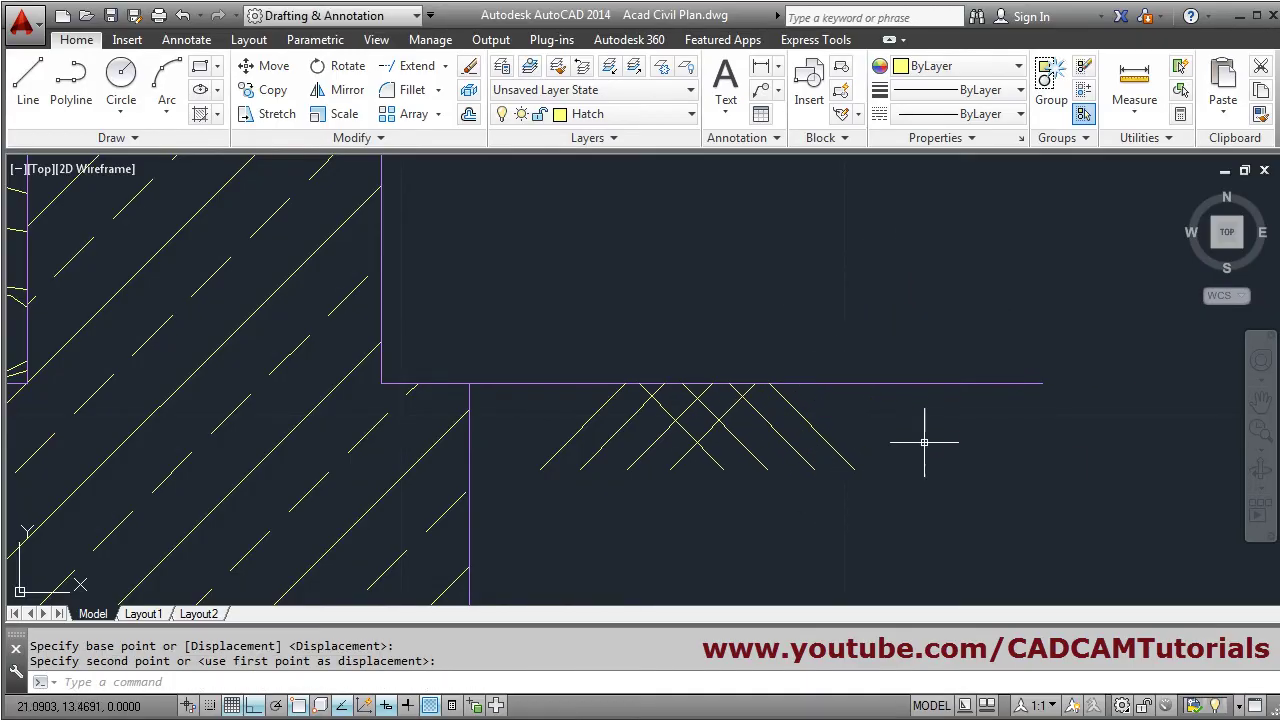
scroll(924, 442, "down", 4)
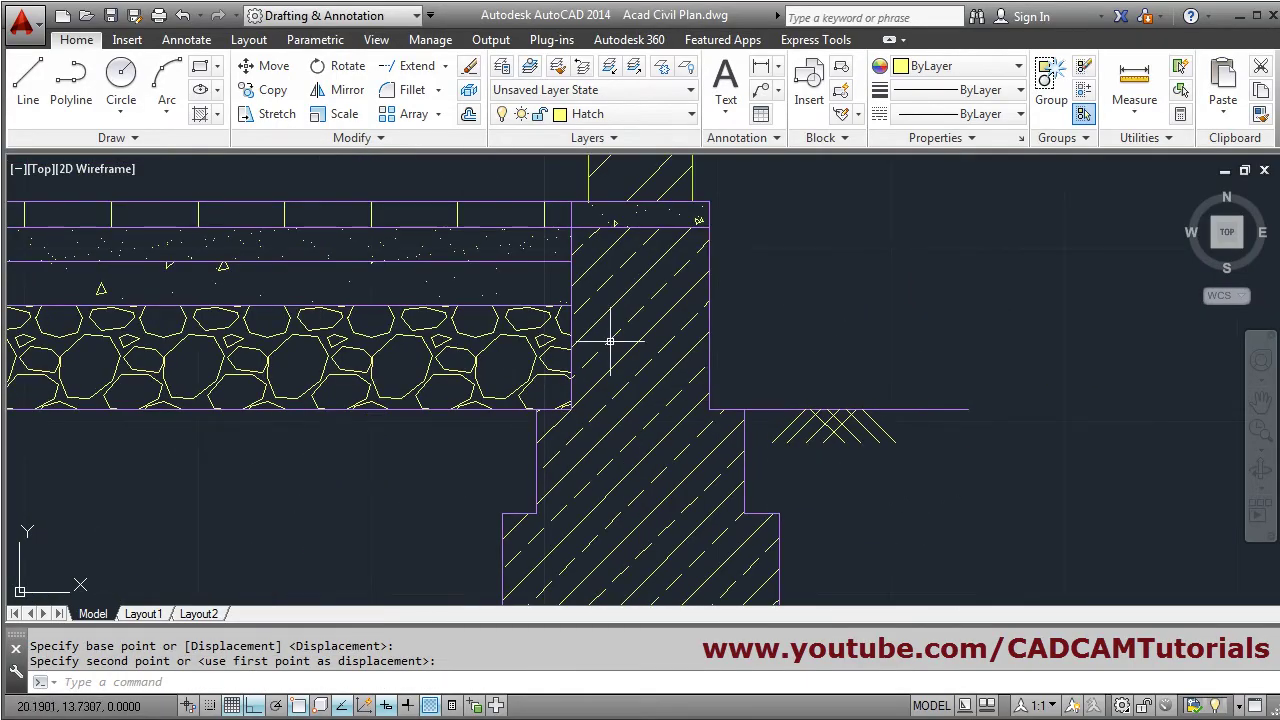
Step: Start copying the eight-line crossed soil mark toward the left footing
left_click(270, 90)
left_click(898, 417)
left_click(772, 470)
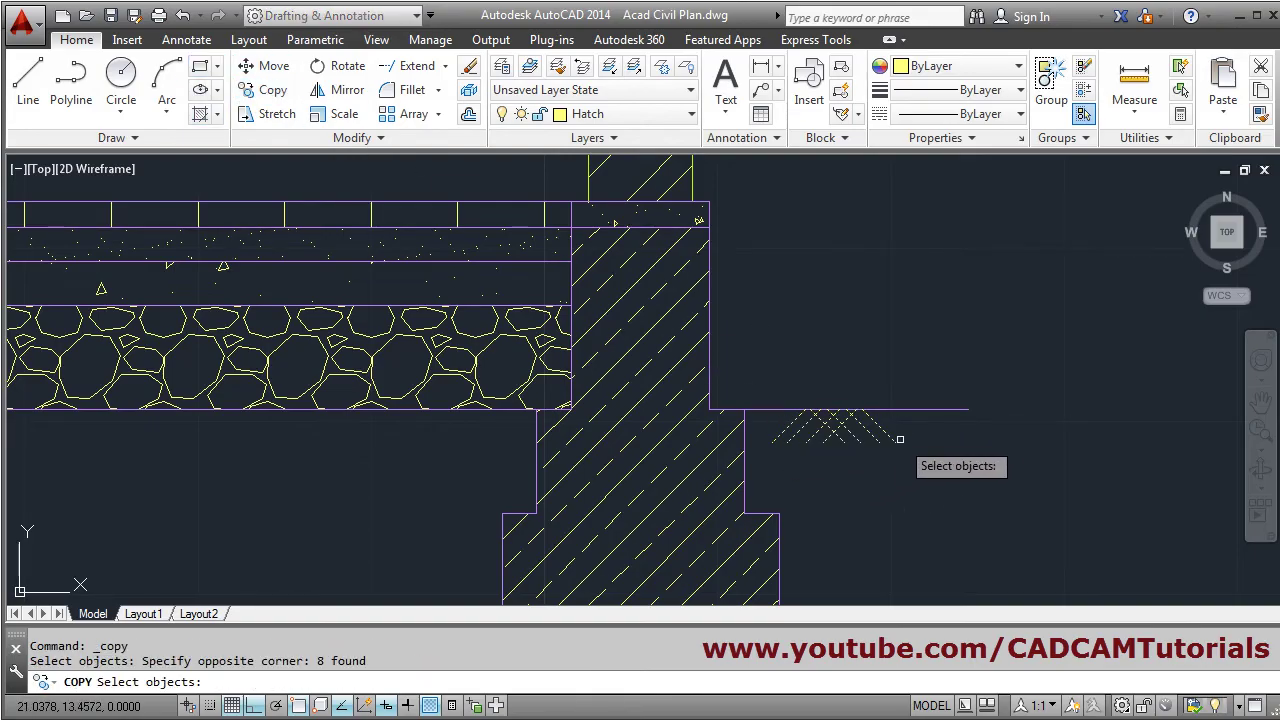
scroll(896, 398, "up", 2)
key("Return")
left_click(828, 413)
middle_click_drag(529, 391, 1190, 342)
scroll(1190, 342, "down", 1)
scroll(1190, 342, "down", 1)
scroll(648, 350, "up", 2)
scroll(717, 520, "up", 1)
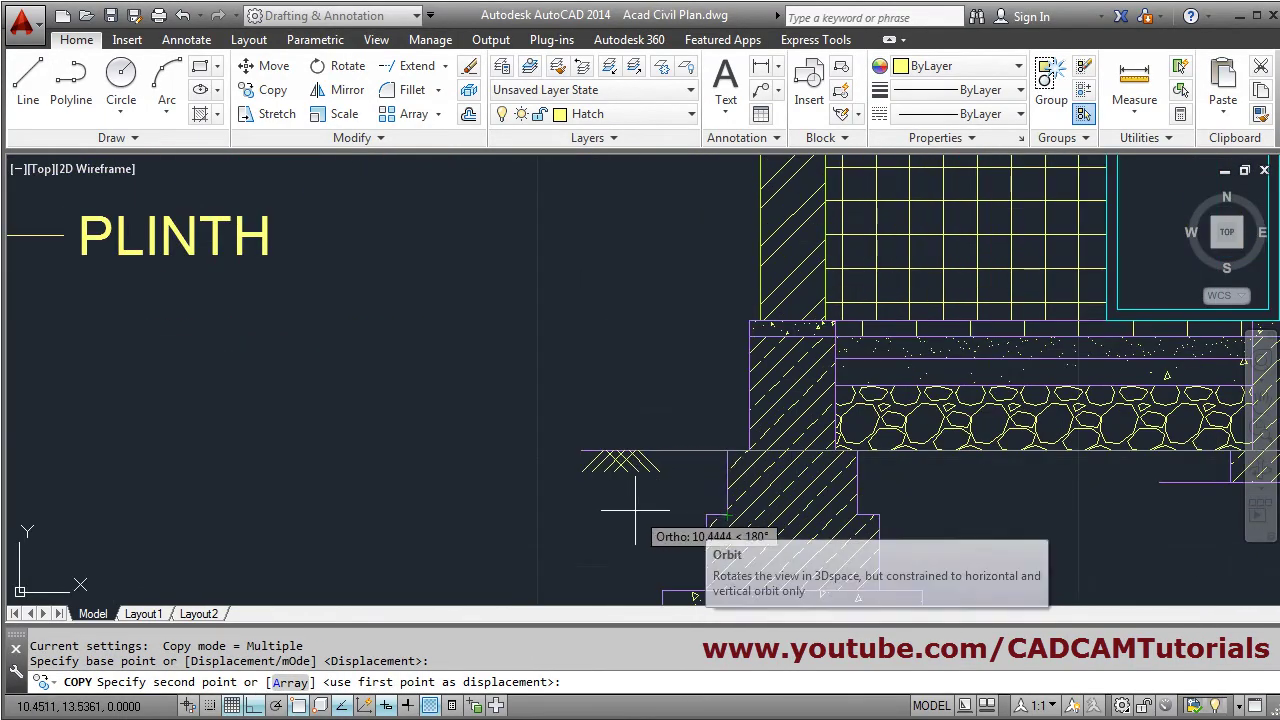